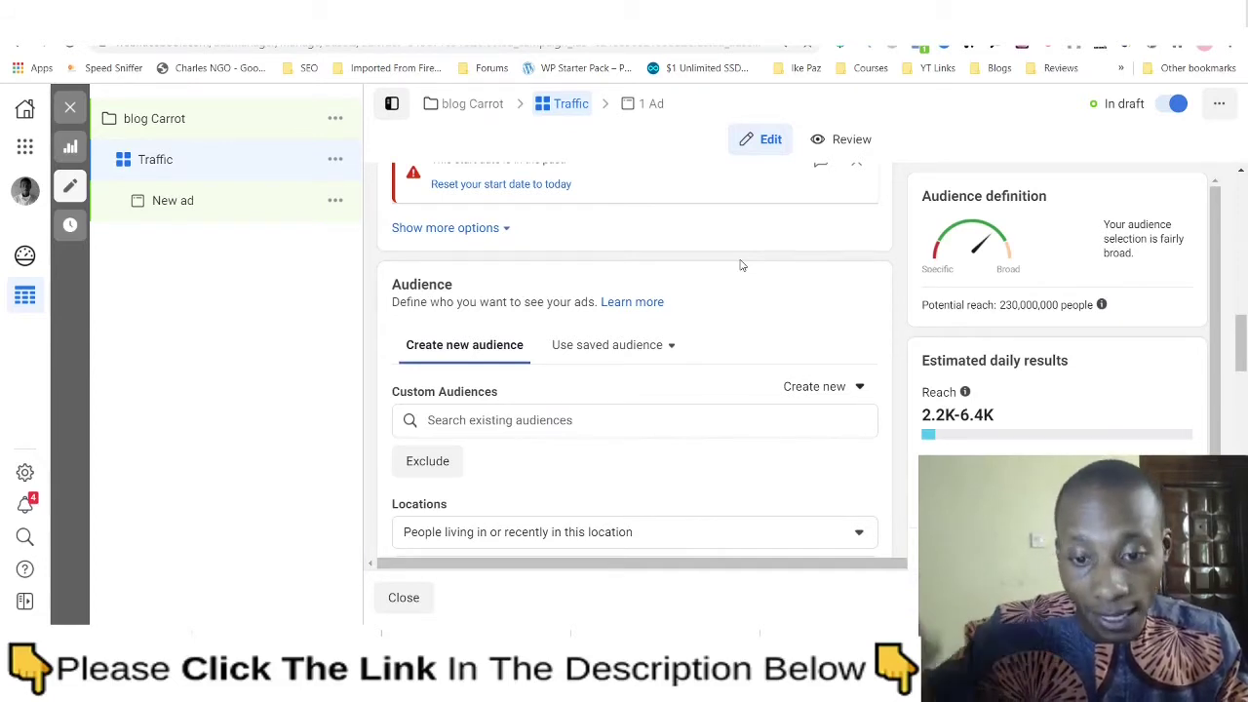
- Search the Traffic ad set's detailed targeting for "fitness" and look through the suggested interests
{"action": "scroll", "coordinate": [730, 262], "scroll_direction": "up", "scroll_amount": 1}
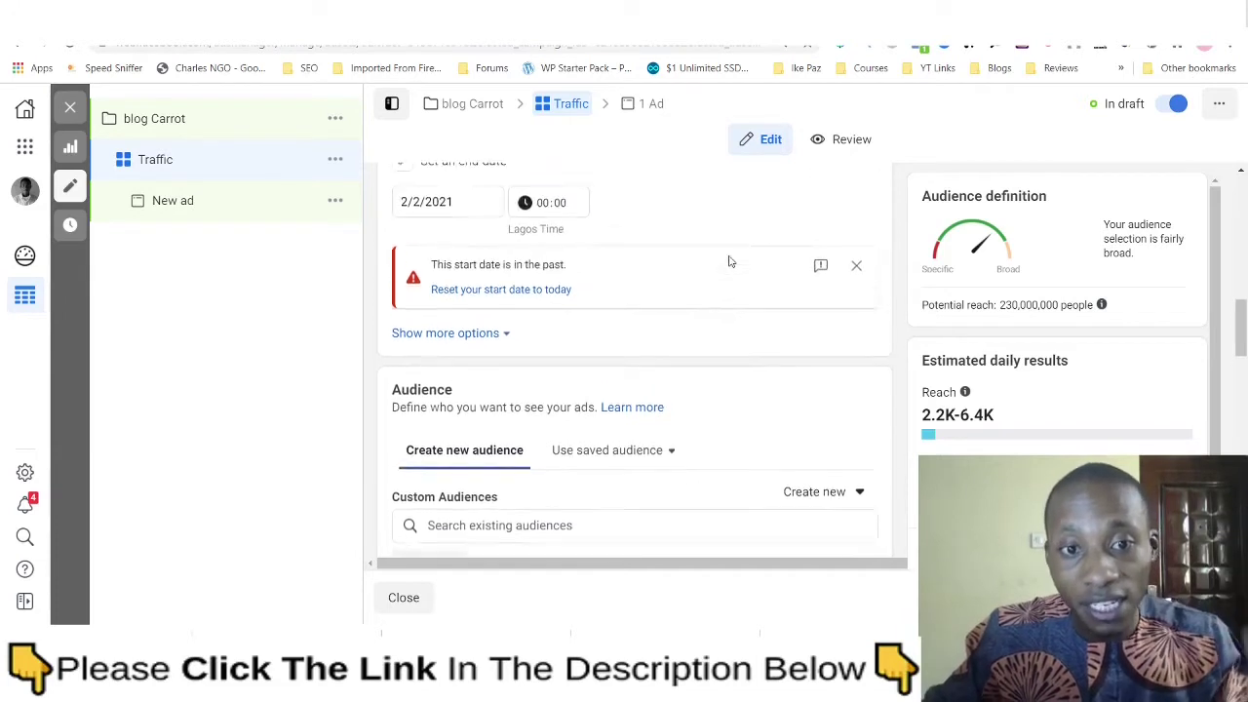
{"action": "scroll", "coordinate": [708, 254], "scroll_direction": "down", "scroll_amount": 2}
{"action": "left_click", "coordinate": [653, 344]}
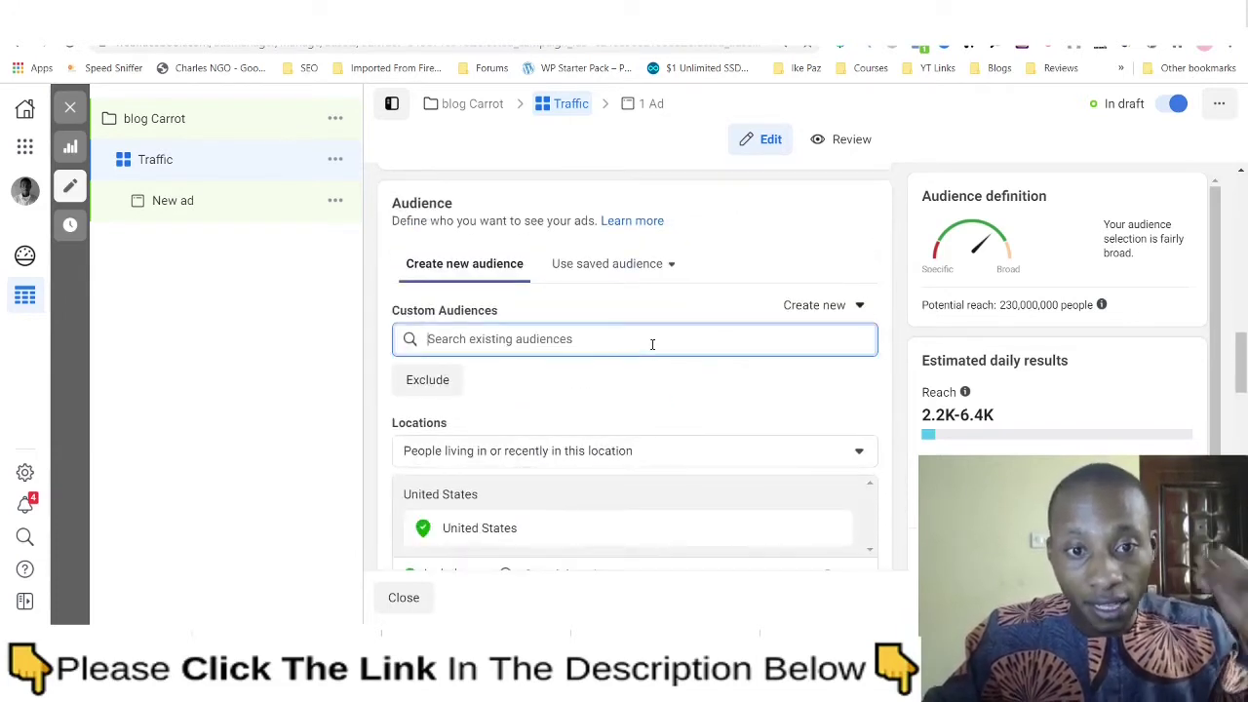
{"action": "type", "text": "s"}
{"action": "type", "text": "s"}
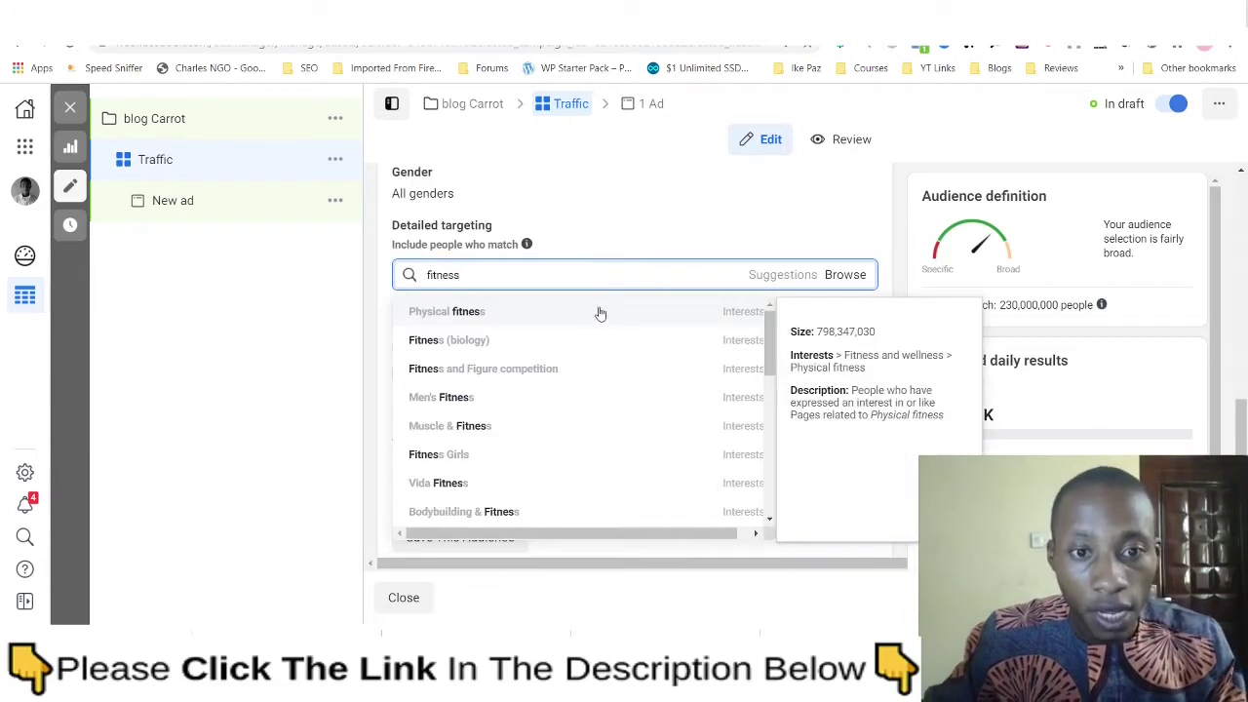
{"action": "left_click_drag", "start_coordinate": [762, 346], "coordinate": [762, 471]}
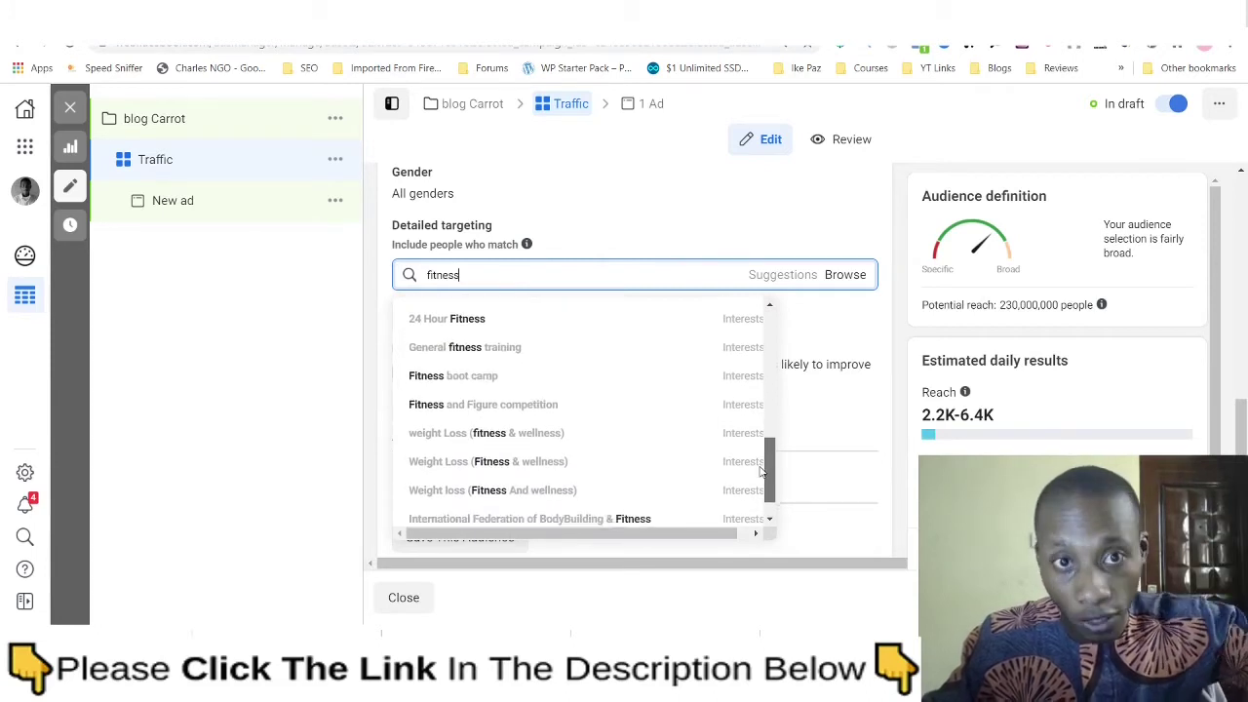
{"action": "scroll", "coordinate": [761, 471], "scroll_direction": "up", "scroll_amount": 5}
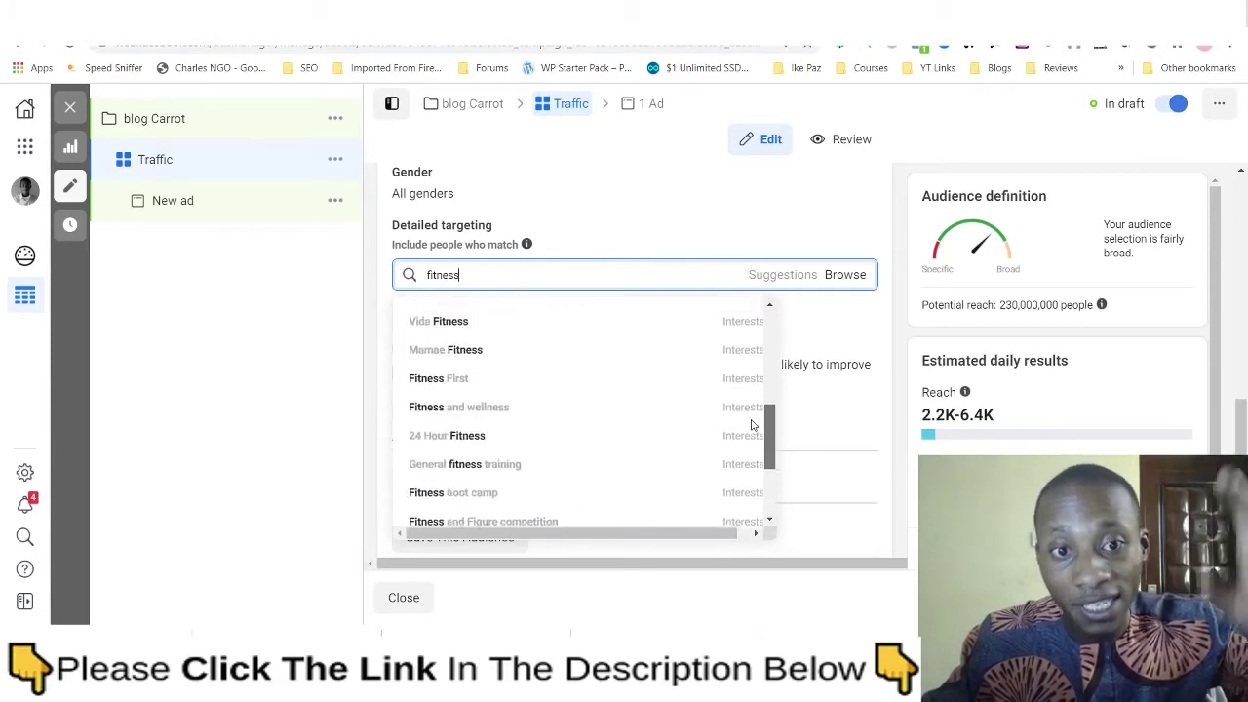
- Replace the detailed targeting search term with "6 pack fitness"
{"action": "double_click", "coordinate": [594, 273]}
{"action": "type", "text": "e"}
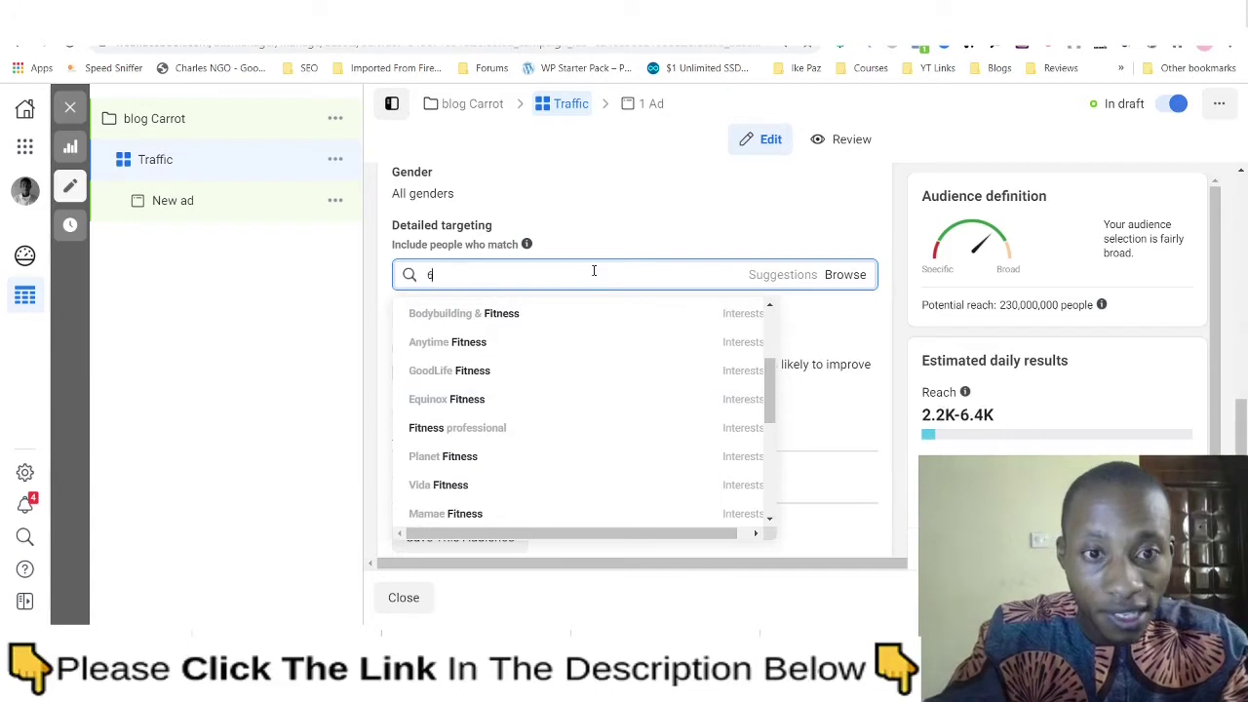
{"action": "type", "text": " pack"}
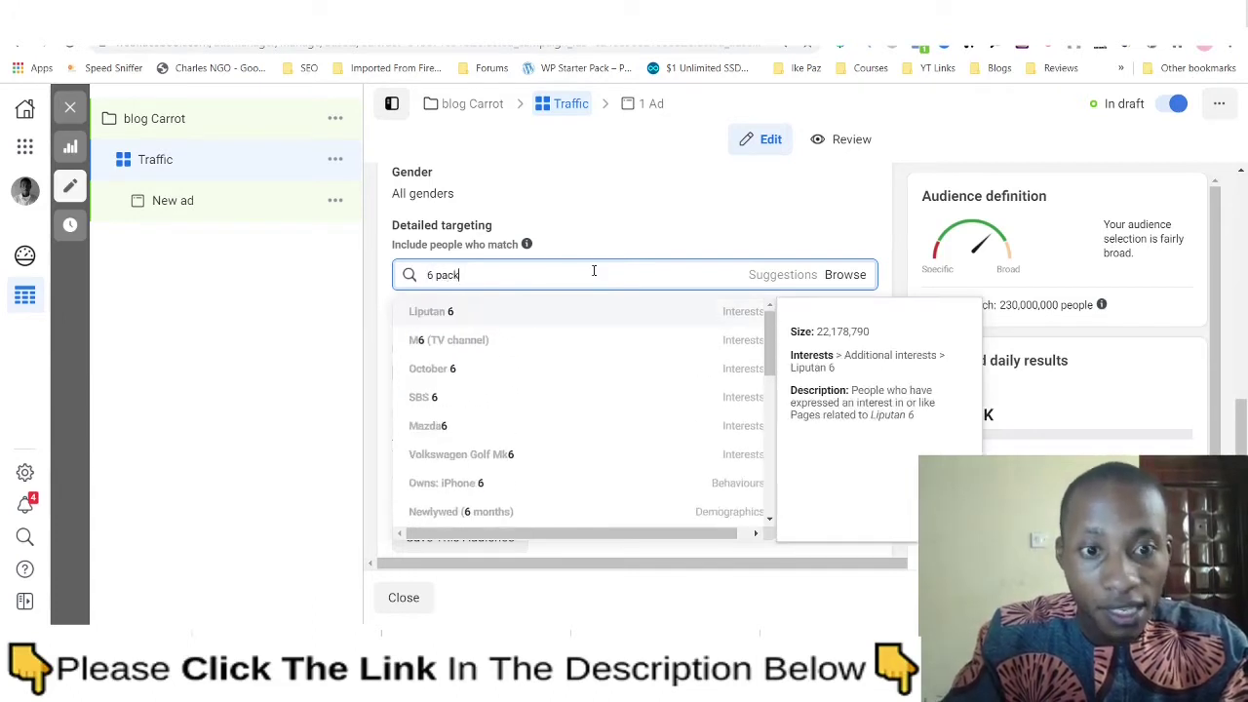
{"action": "type", "text": " fitness"}
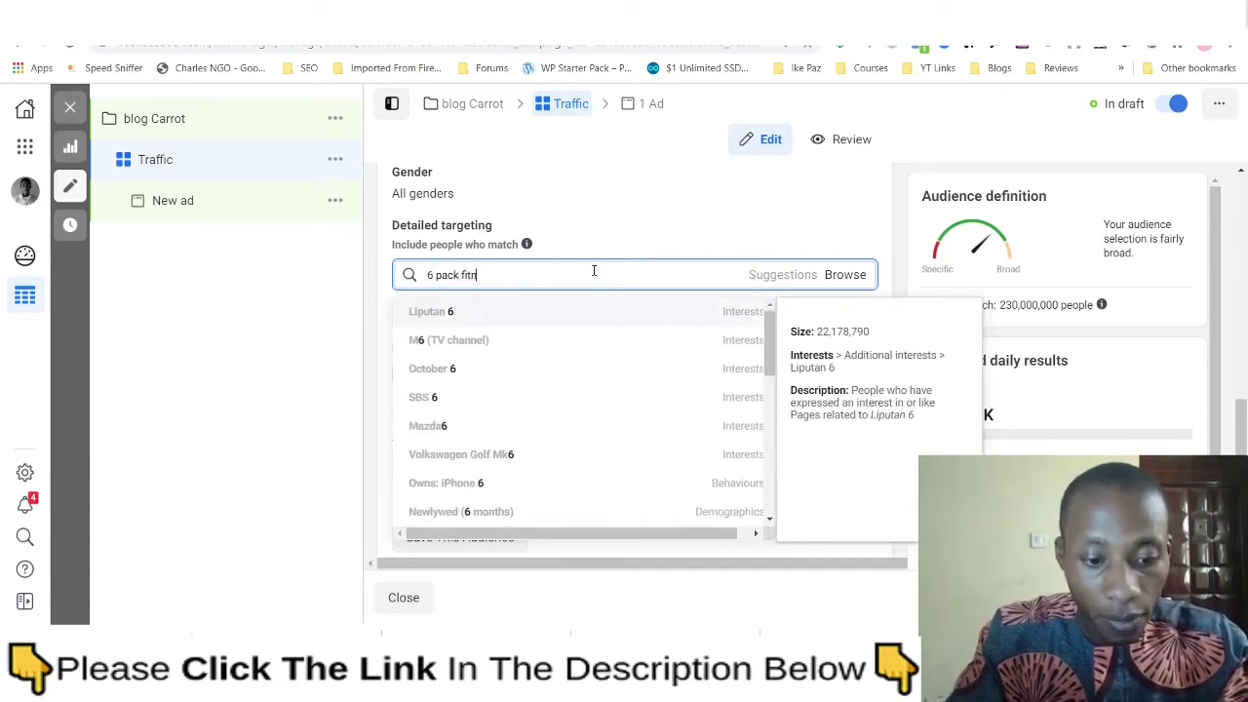
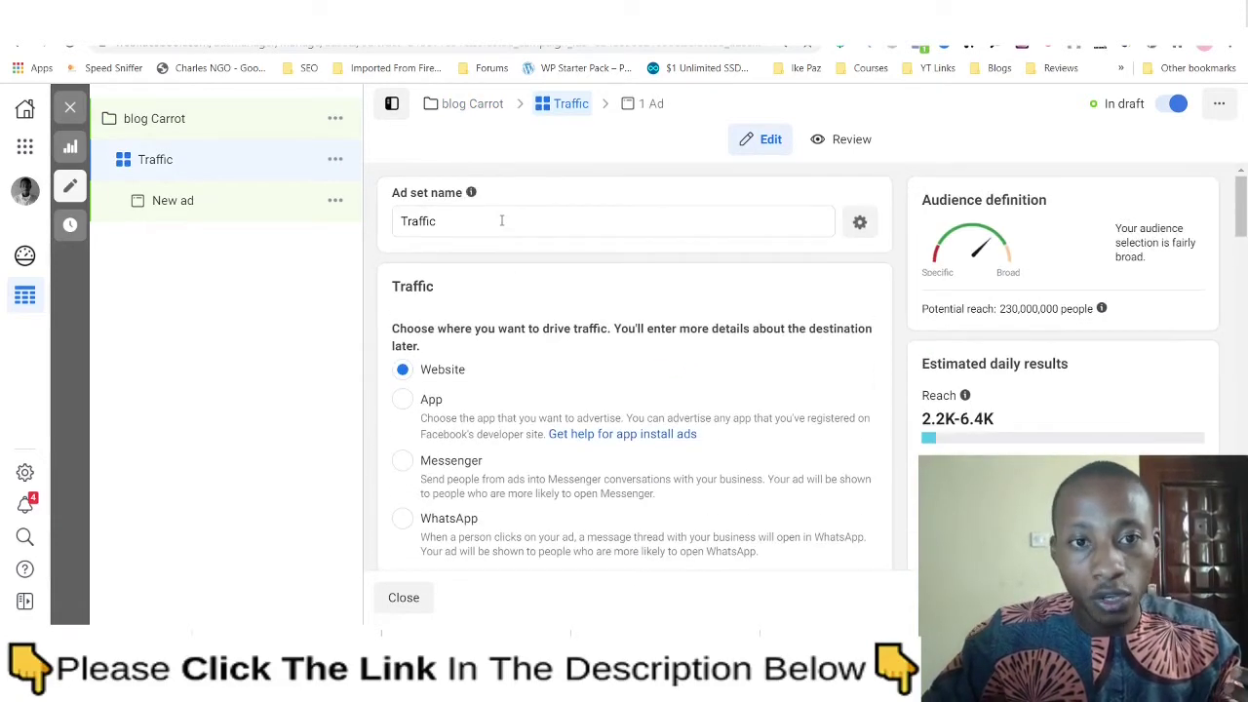
- Examine the Traffic ad set's destination, budget and schedule, and audience settings, including locations, age, gender and detailed targeting
{"action": "scroll", "coordinate": [501, 220], "scroll_direction": "down", "scroll_amount": 2}
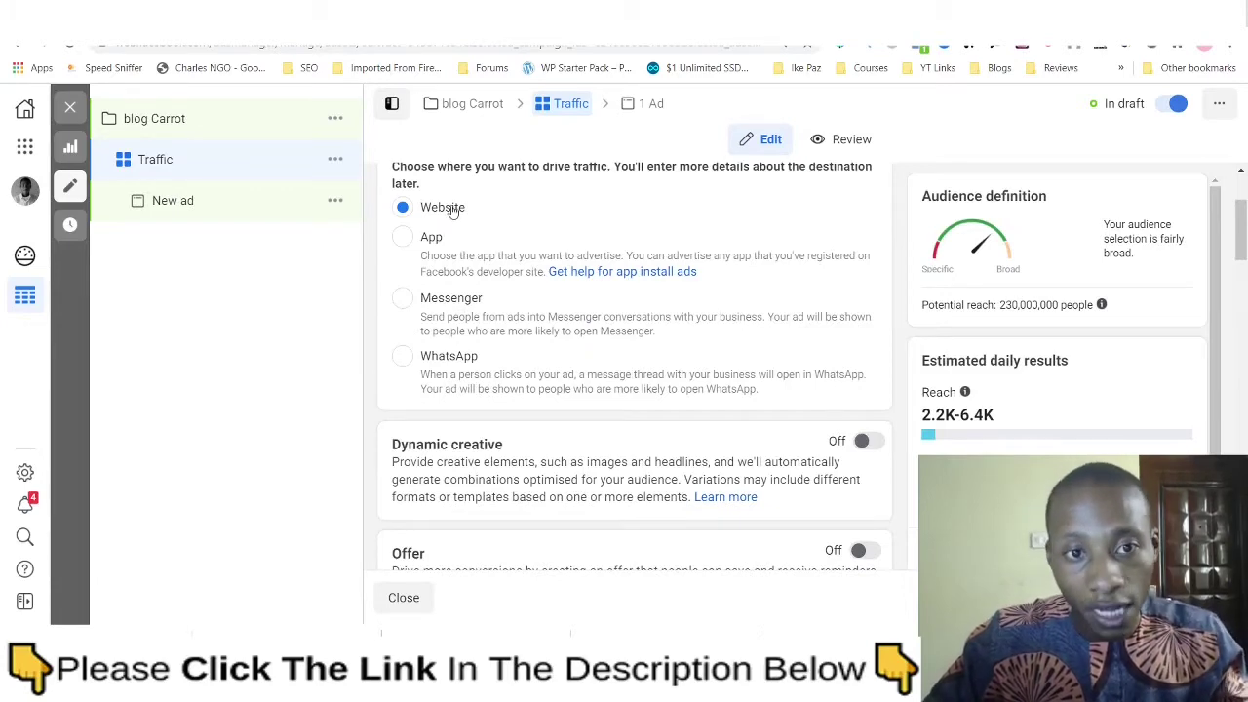
{"action": "scroll", "coordinate": [445, 226], "scroll_direction": "down", "scroll_amount": 4}
{"action": "mouse_move", "coordinate": [584, 411]}
{"action": "scroll", "coordinate": [618, 320], "scroll_direction": "down", "scroll_amount": 4}
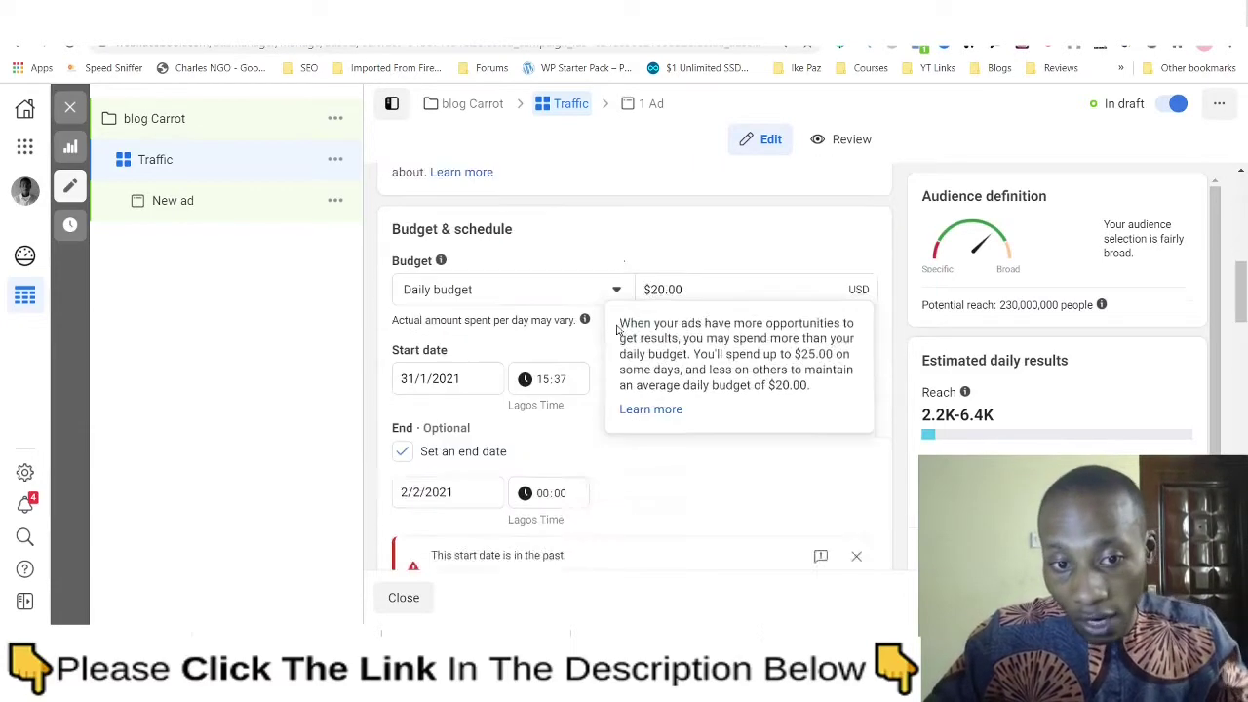
{"action": "scroll", "coordinate": [465, 349], "scroll_direction": "down", "scroll_amount": 7}
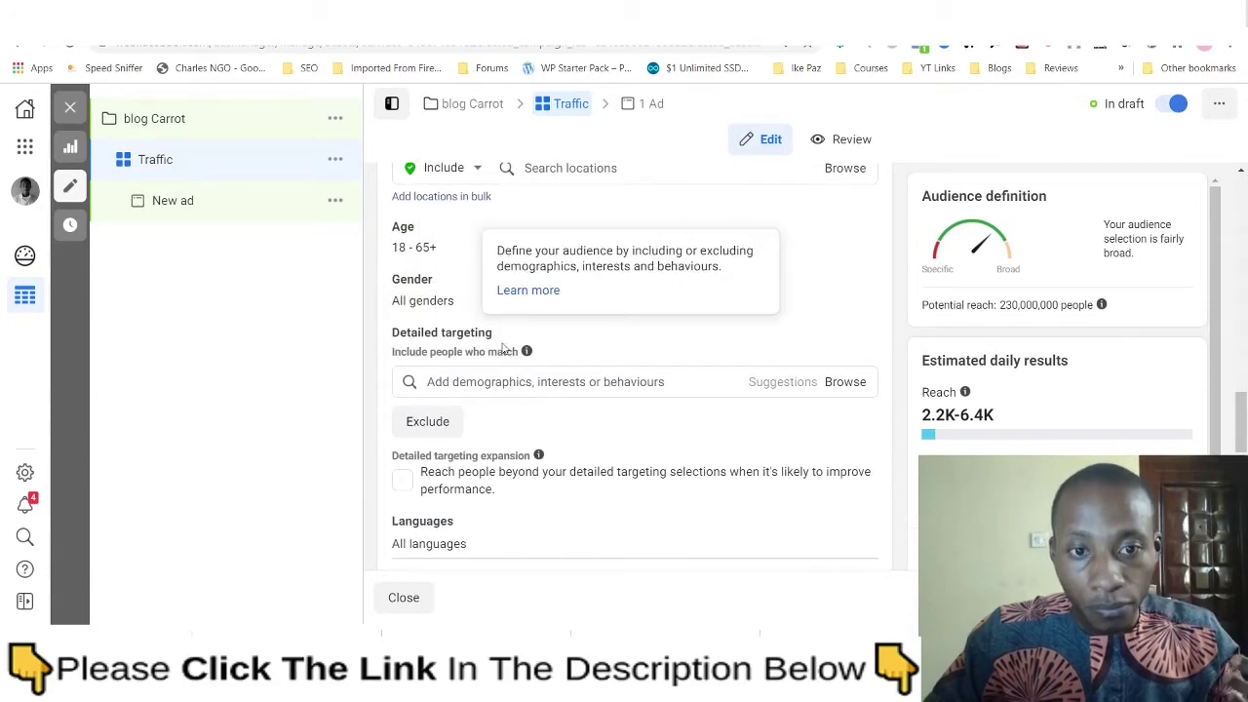
{"action": "scroll", "coordinate": [493, 312], "scroll_direction": "up", "scroll_amount": 1}
{"action": "scroll", "coordinate": [507, 321], "scroll_direction": "up", "scroll_amount": 7}
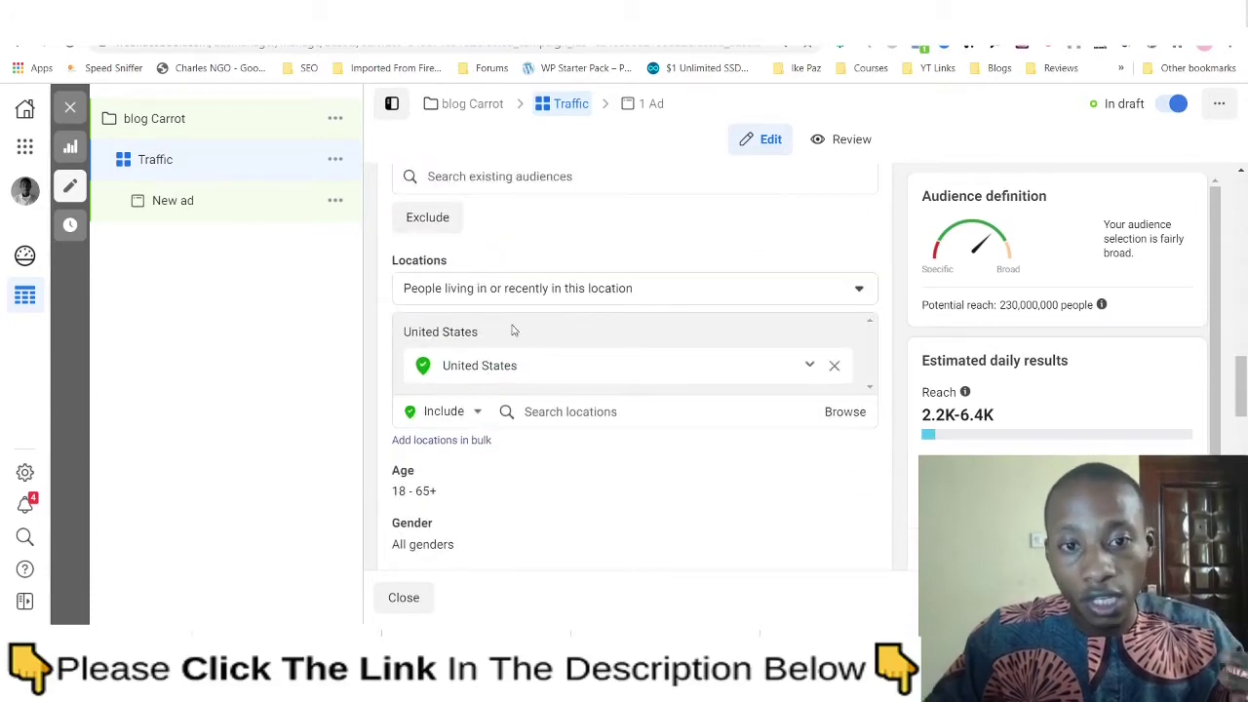
{"action": "scroll", "coordinate": [514, 312], "scroll_direction": "down", "scroll_amount": 3}
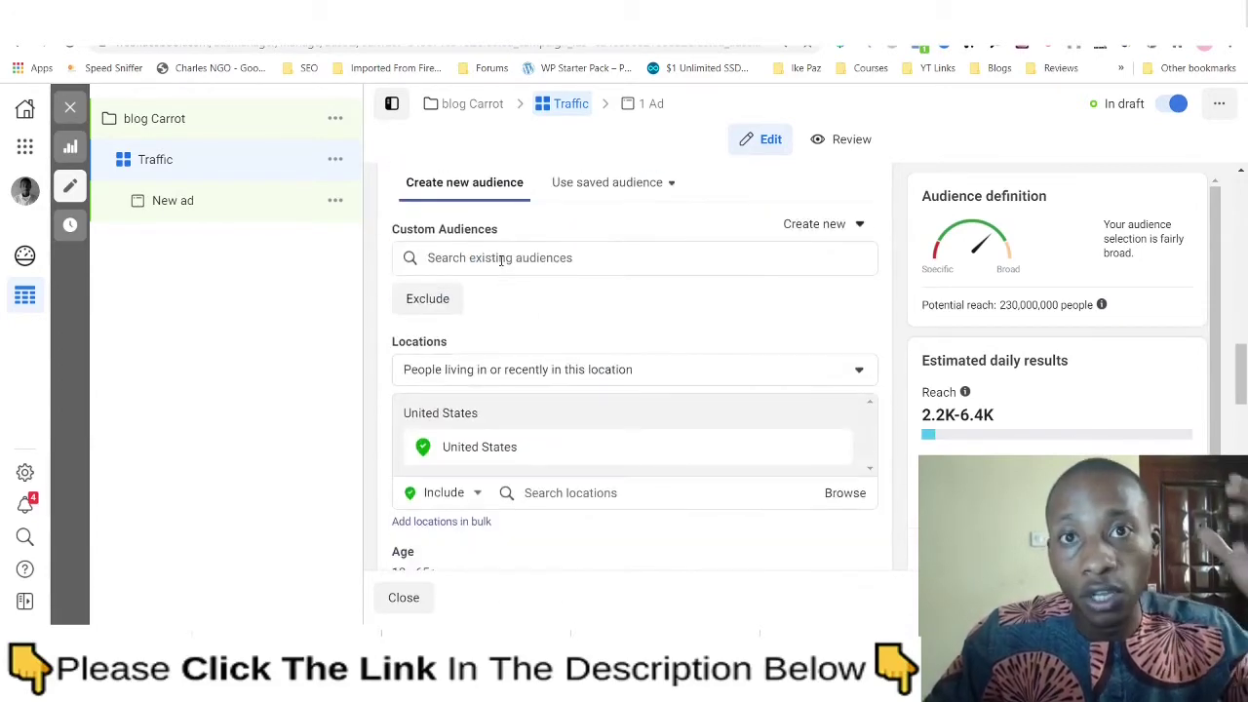
{"action": "scroll", "coordinate": [504, 251], "scroll_direction": "down", "scroll_amount": 3}
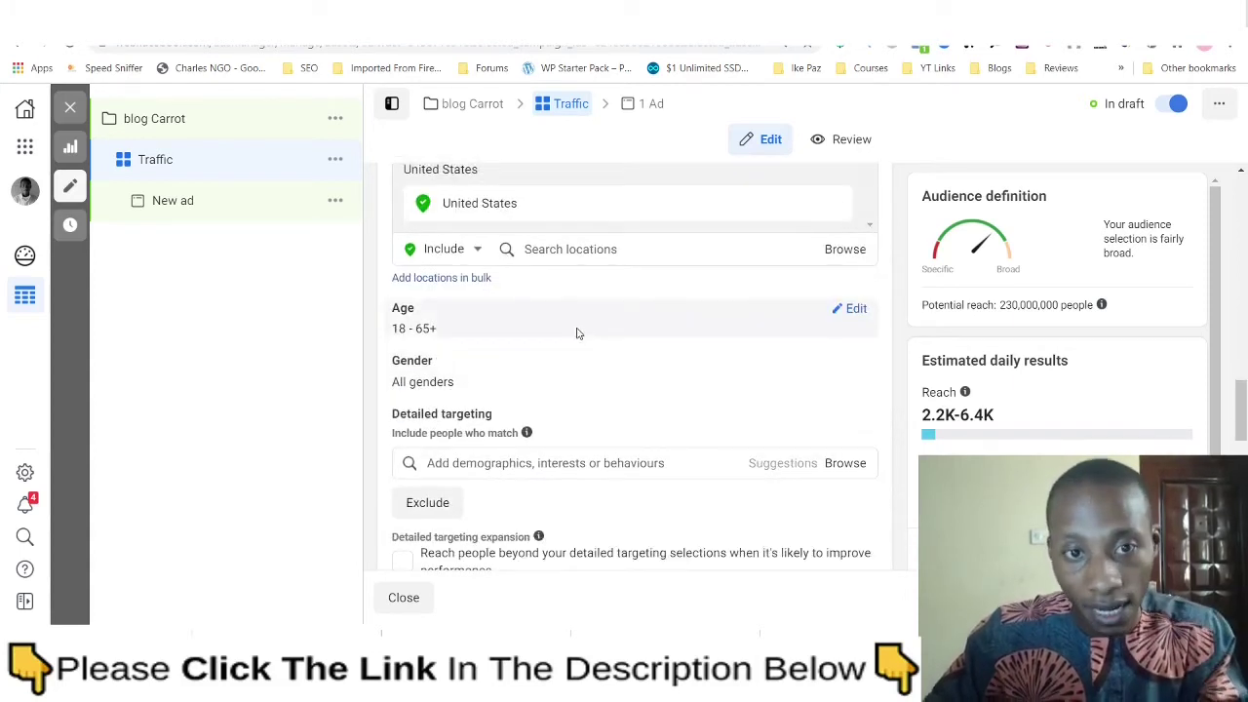
{"action": "scroll", "coordinate": [537, 322], "scroll_direction": "up", "scroll_amount": 2}
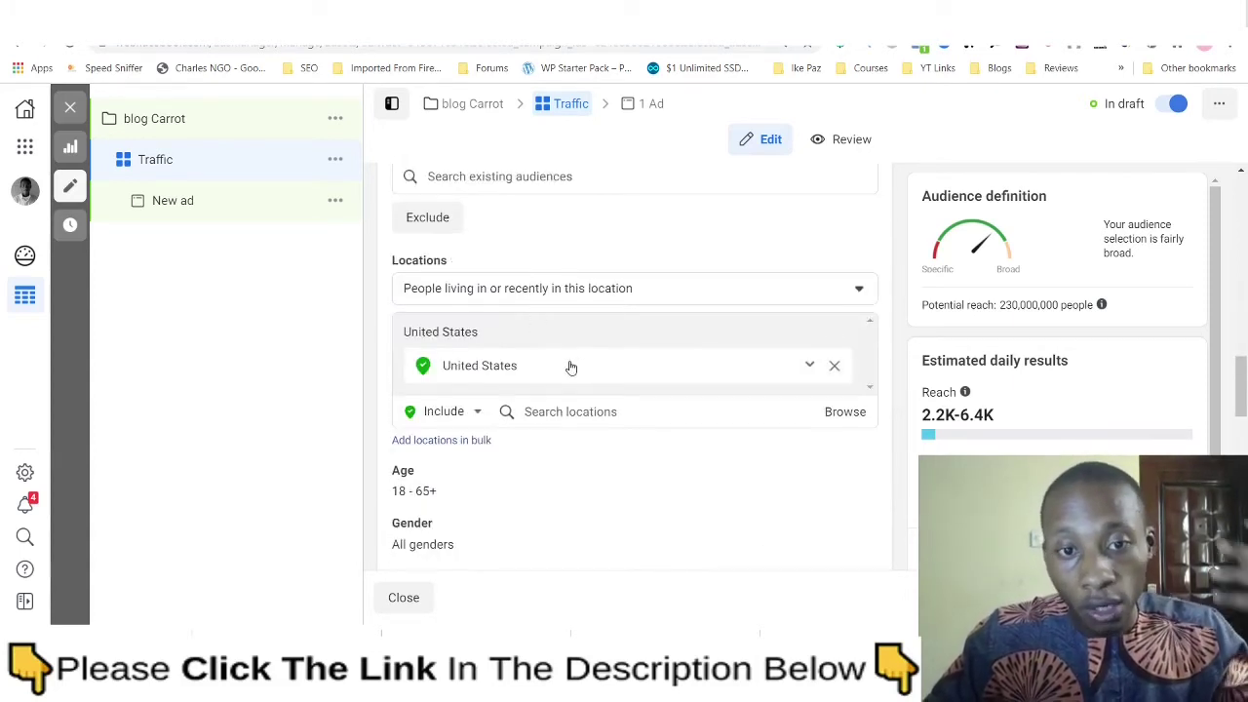
{"action": "scroll", "coordinate": [565, 341], "scroll_direction": "down", "scroll_amount": 3}
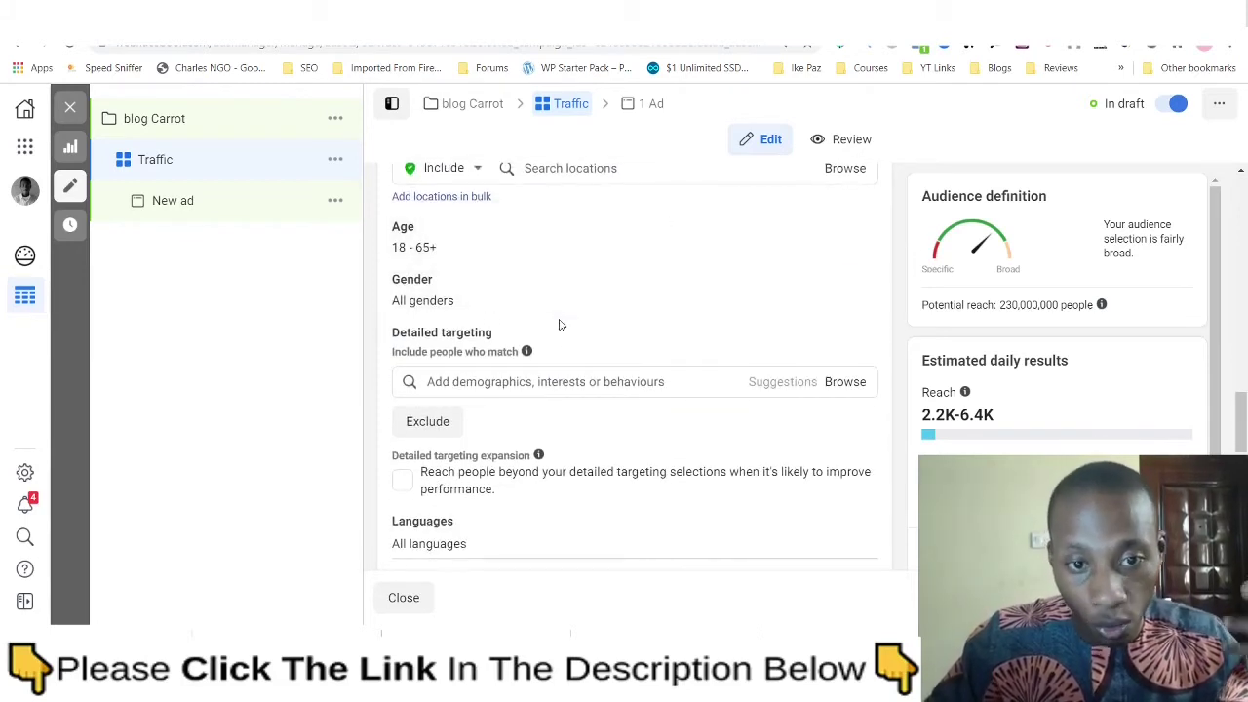
- Search the detailed targeting for "yoga" and look through the suggested interests and their audience sizes
{"action": "left_click", "coordinate": [540, 381]}
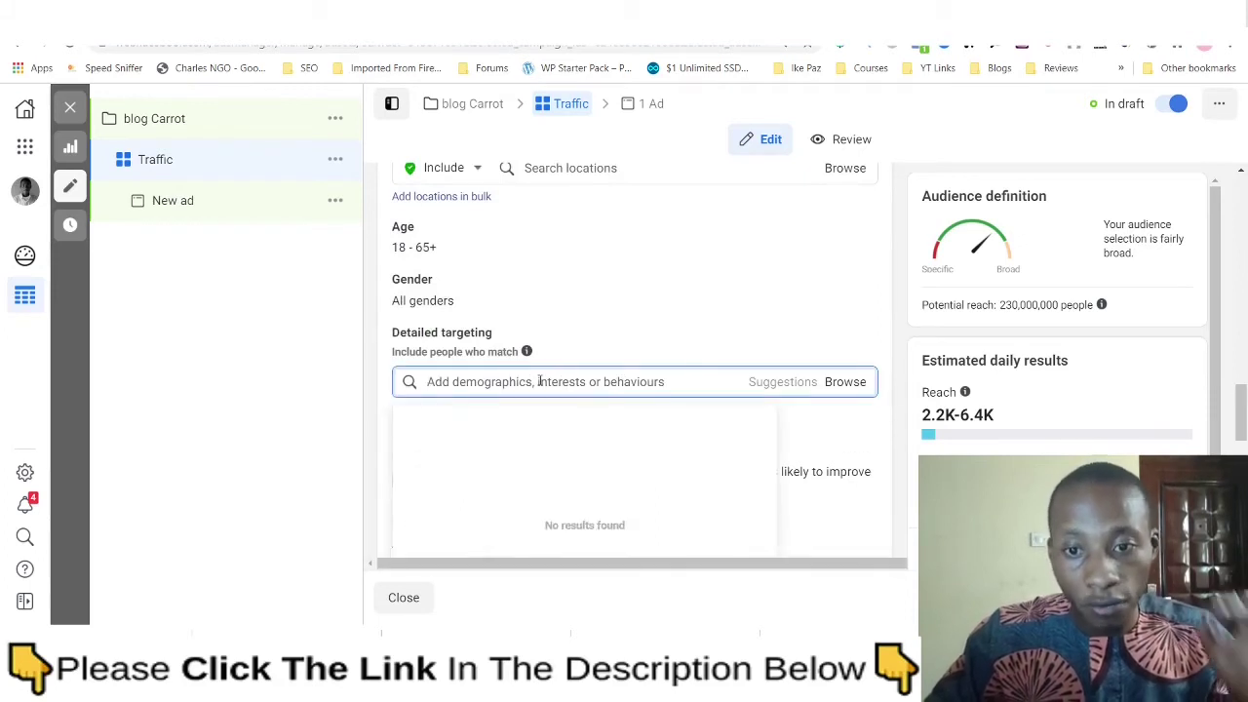
{"action": "scroll", "coordinate": [536, 351], "scroll_direction": "down", "scroll_amount": 1}
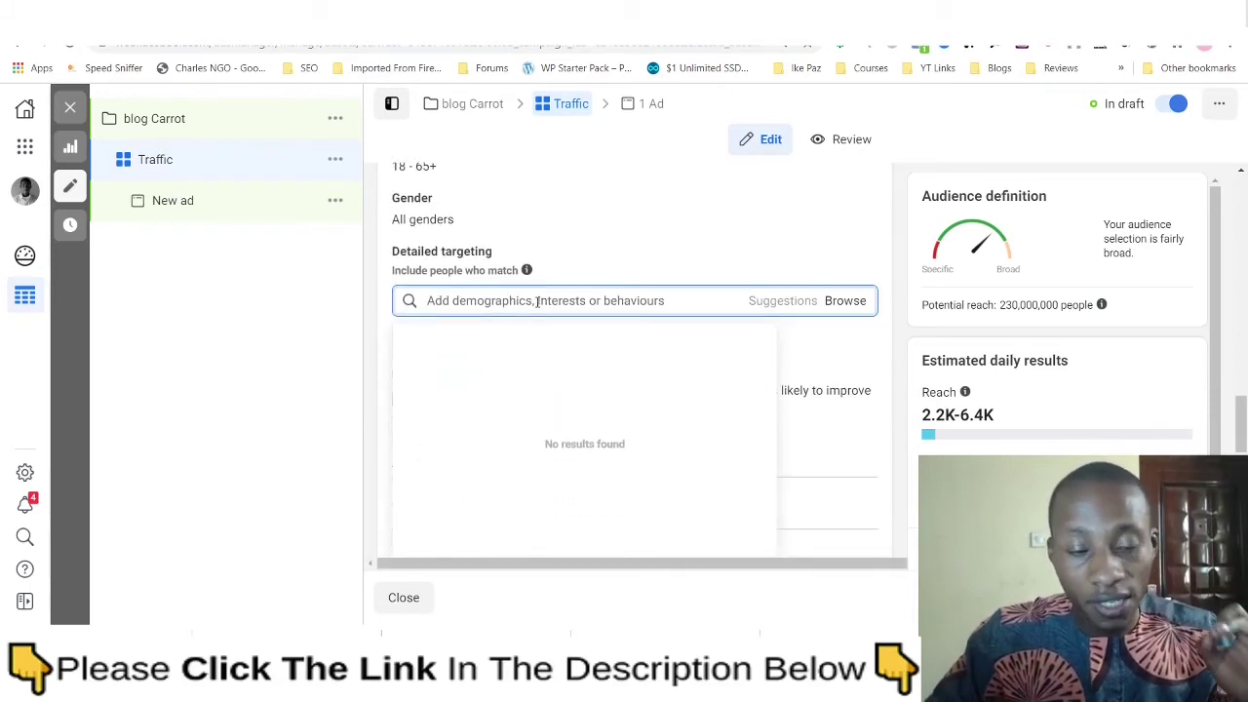
{"action": "type", "text": "yoga"}
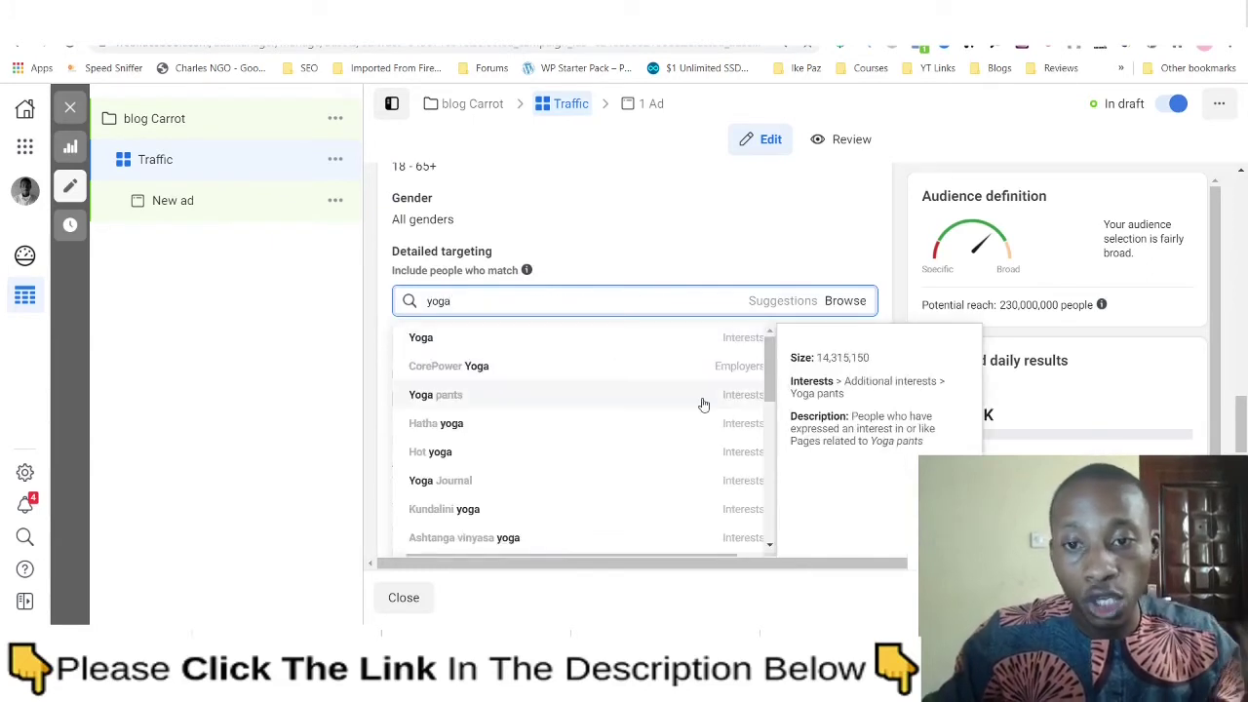
{"action": "mouse_move", "coordinate": [774, 361]}
{"action": "left_mouse_down"}
{"action": "mouse_move", "coordinate": [769, 507]}
{"action": "mouse_move", "coordinate": [767, 349]}
{"action": "left_mouse_up"}
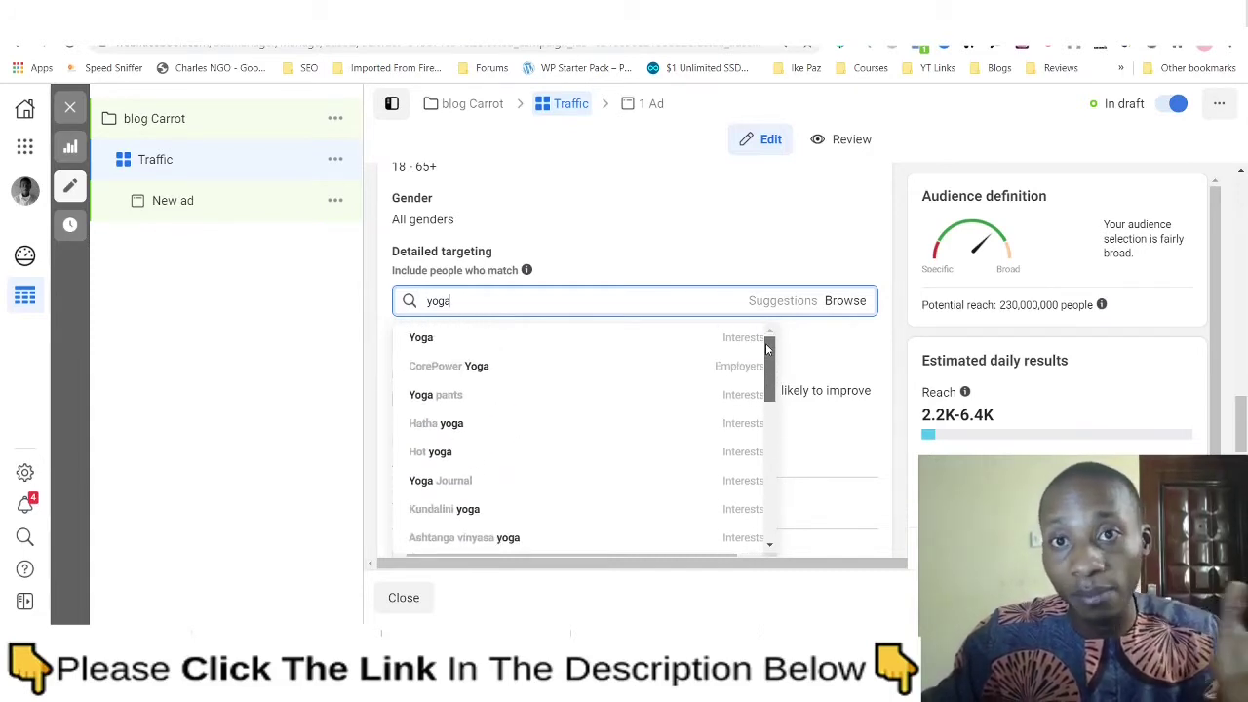
{"action": "left_click_drag", "start_coordinate": [768, 349], "coordinate": [774, 387]}
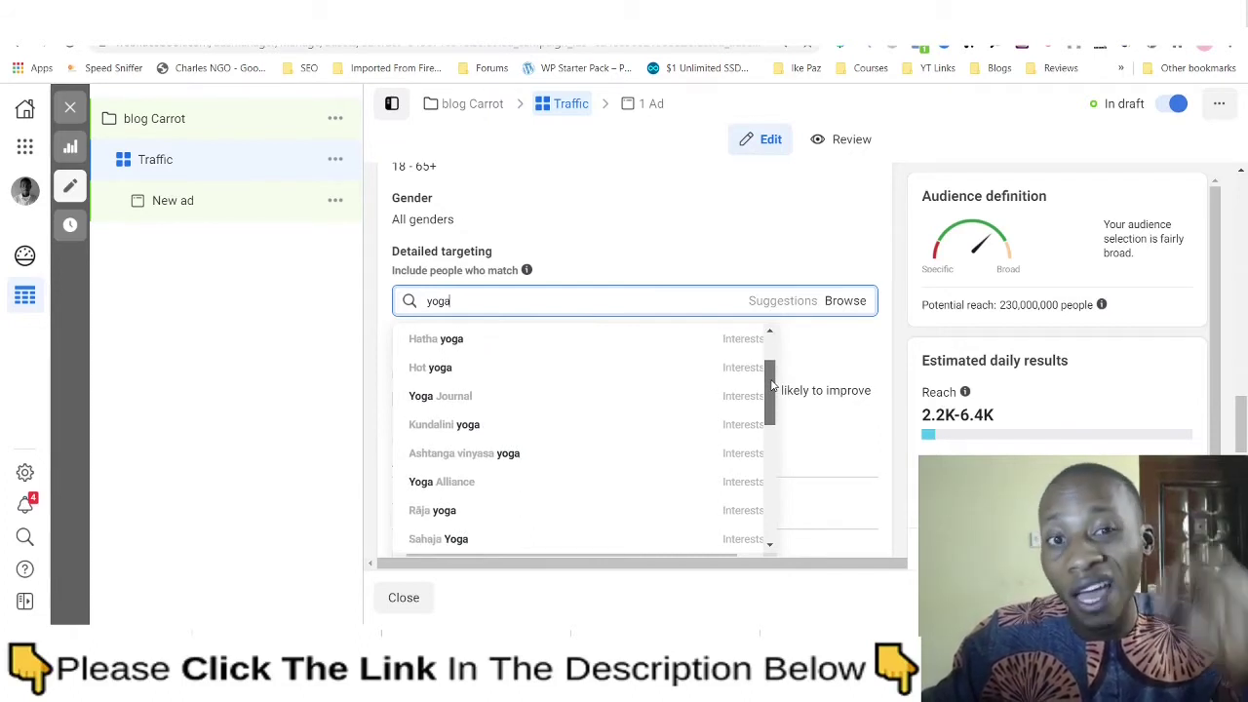
{"action": "left_click_drag", "start_coordinate": [773, 387], "coordinate": [766, 354]}
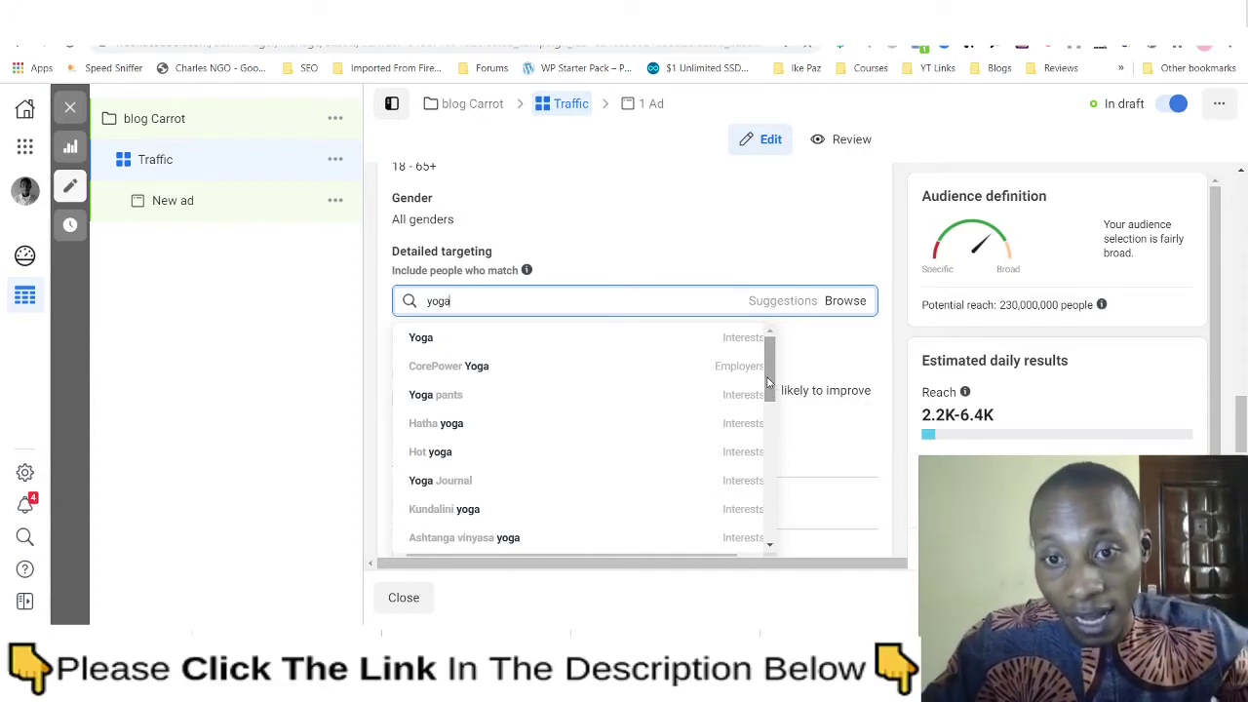
{"action": "left_click_drag", "start_coordinate": [768, 383], "coordinate": [774, 454]}
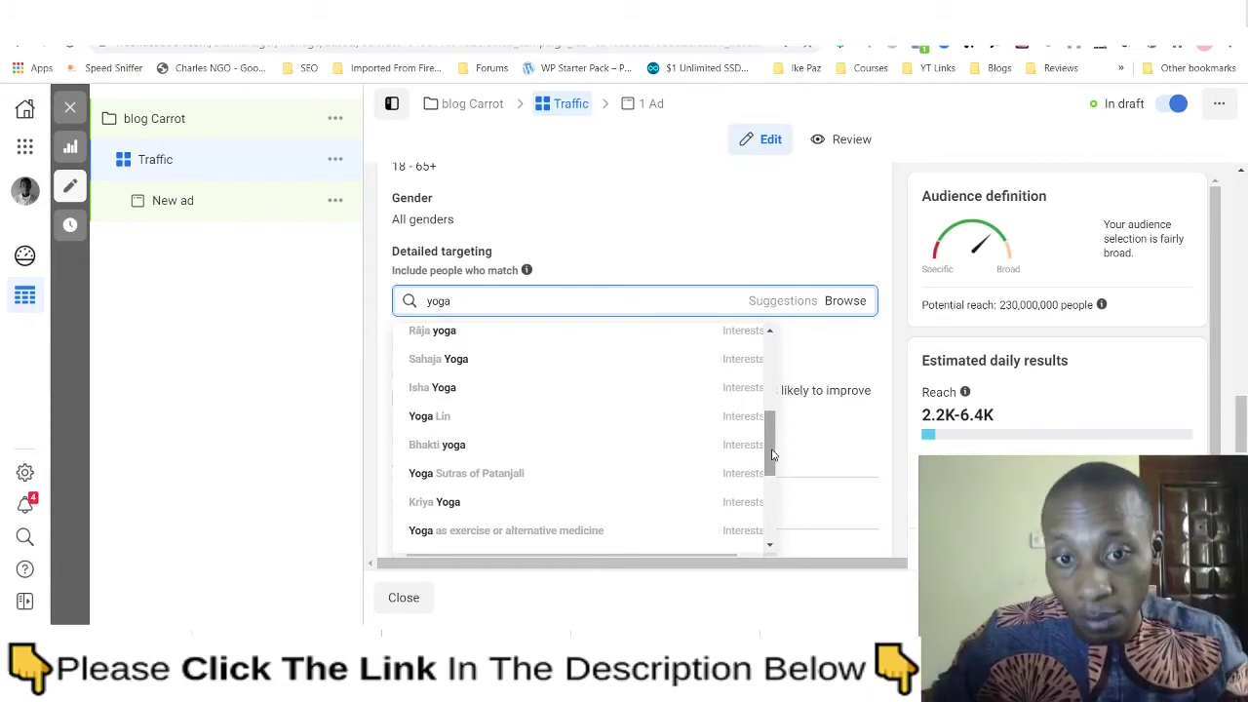
{"action": "scroll", "coordinate": [772, 453], "scroll_direction": "up", "scroll_amount": 1}
{"action": "mouse_move", "coordinate": [732, 353]}
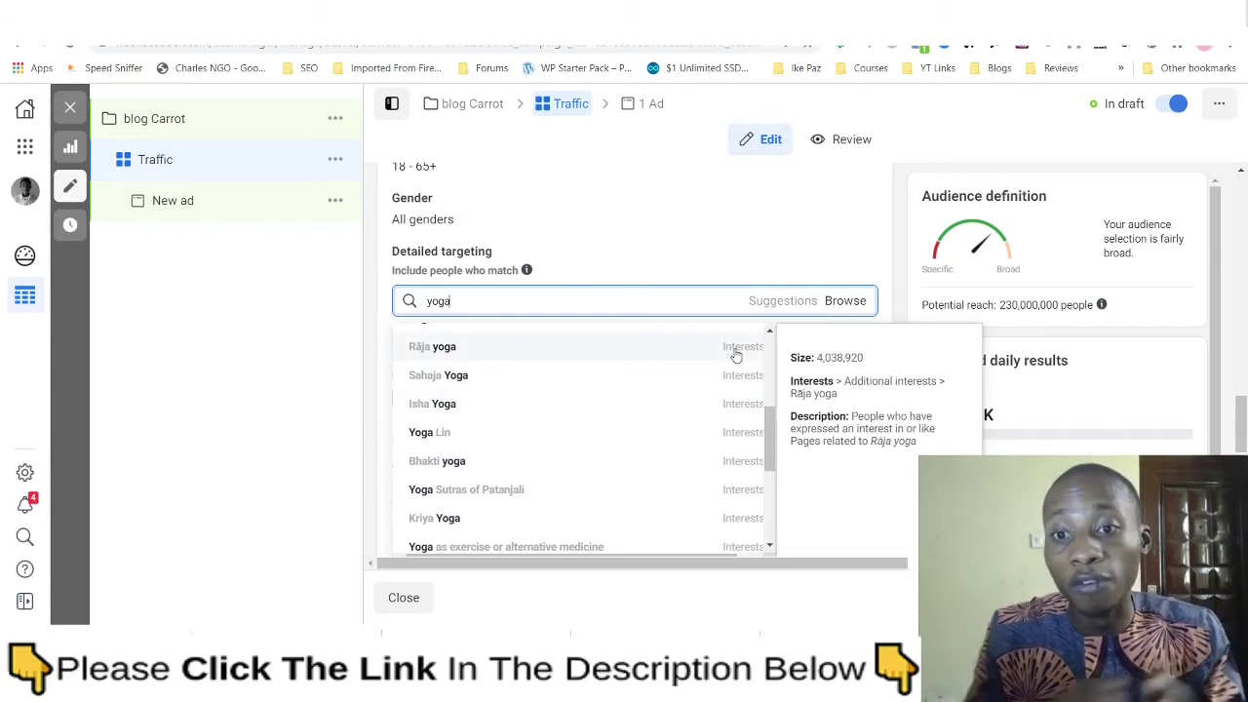
{"action": "scroll", "coordinate": [736, 356], "scroll_direction": "up", "scroll_amount": 1}
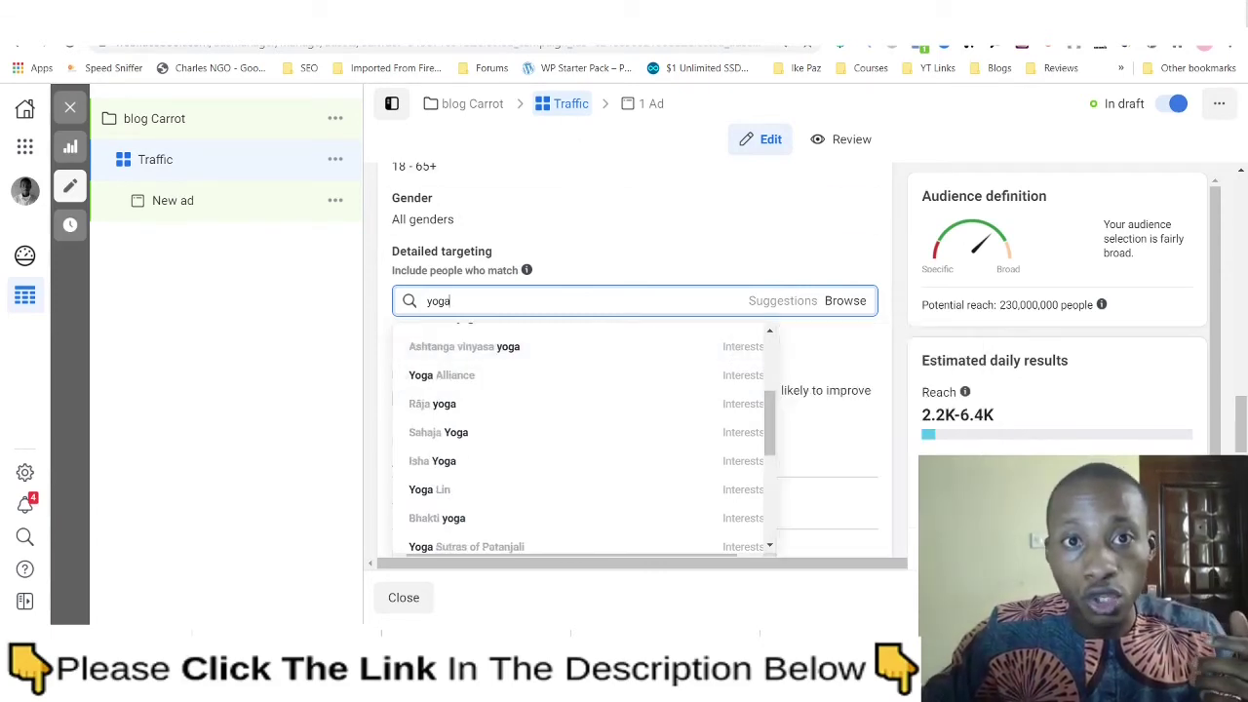
- Switch to the Engine Scout website and open its Facebook Ad Interest Hunter tool
{"action": "key", "text": "ctrl+Tab"}
{"action": "scroll", "coordinate": [668, 370], "scroll_direction": "down", "scroll_amount": 1}
{"action": "scroll", "coordinate": [669, 370], "scroll_direction": "up", "scroll_amount": 1}
{"action": "scroll", "coordinate": [669, 370], "scroll_direction": "down", "scroll_amount": 2}
{"action": "scroll", "coordinate": [669, 369], "scroll_direction": "up", "scroll_amount": 2}
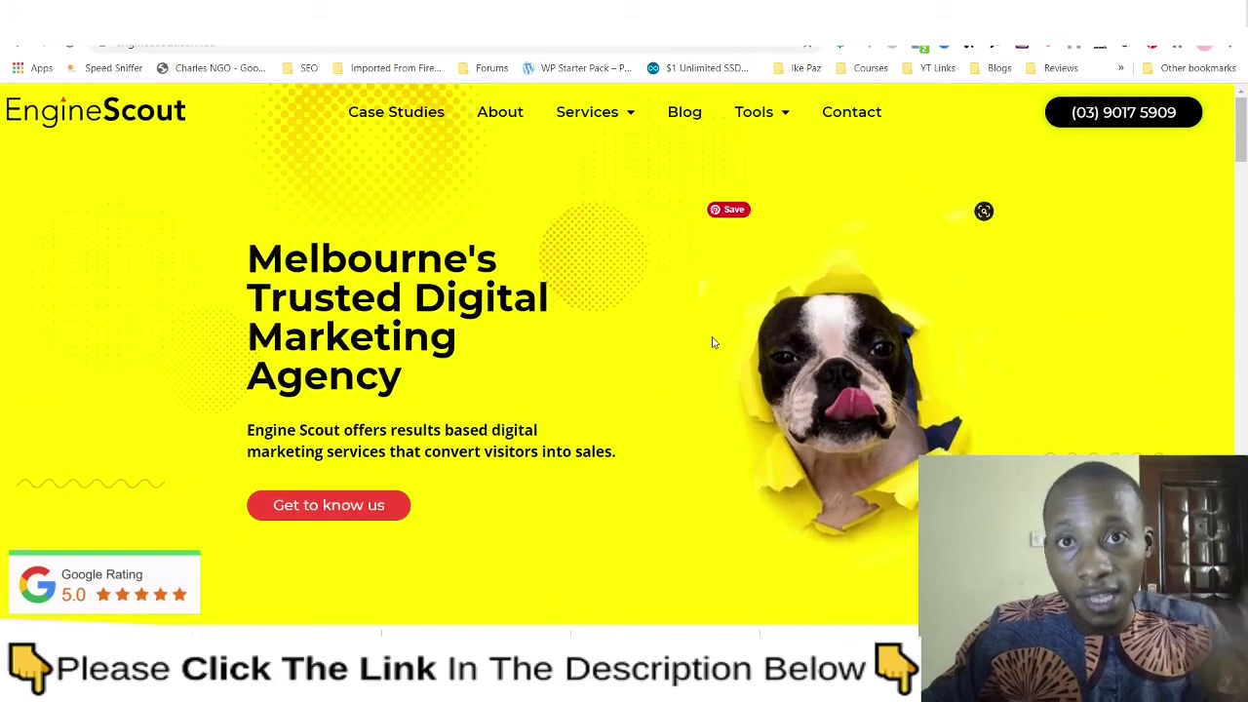
{"action": "mouse_move", "coordinate": [752, 123]}
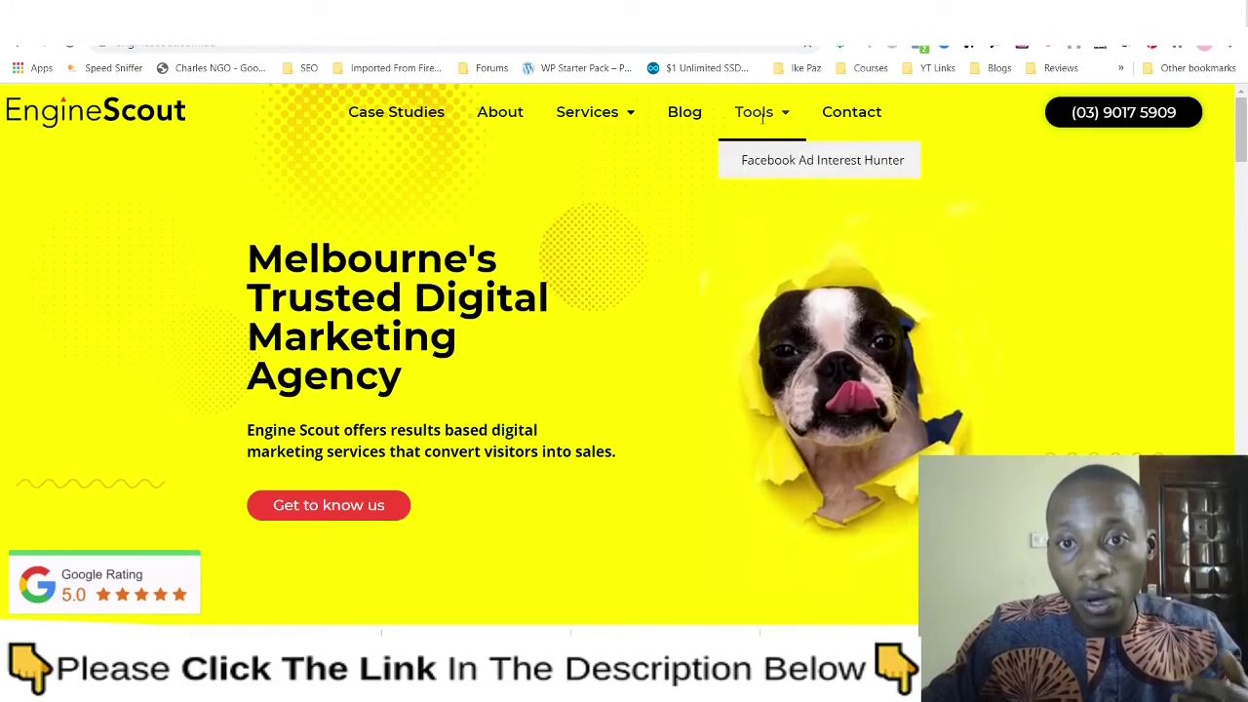
{"action": "left_click", "coordinate": [844, 166]}
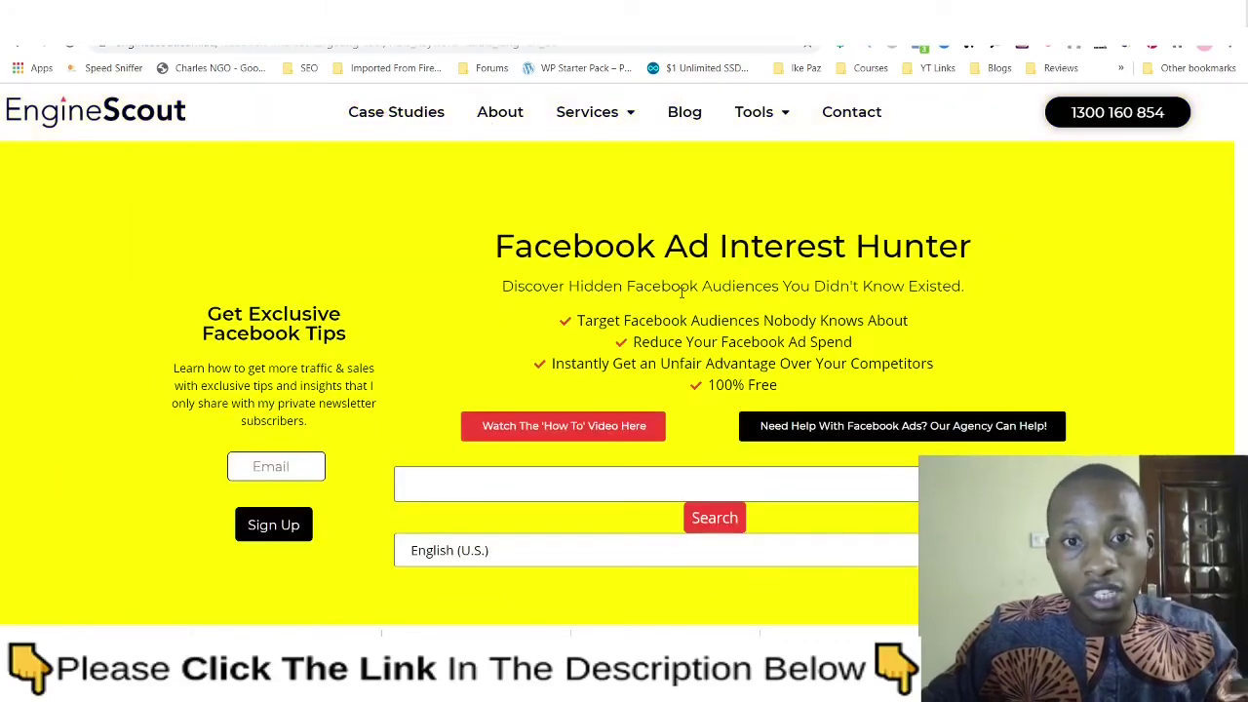
{"action": "scroll", "coordinate": [692, 321], "scroll_direction": "down", "scroll_amount": 3}
{"action": "scroll", "coordinate": [693, 318], "scroll_direction": "up", "scroll_amount": 2}
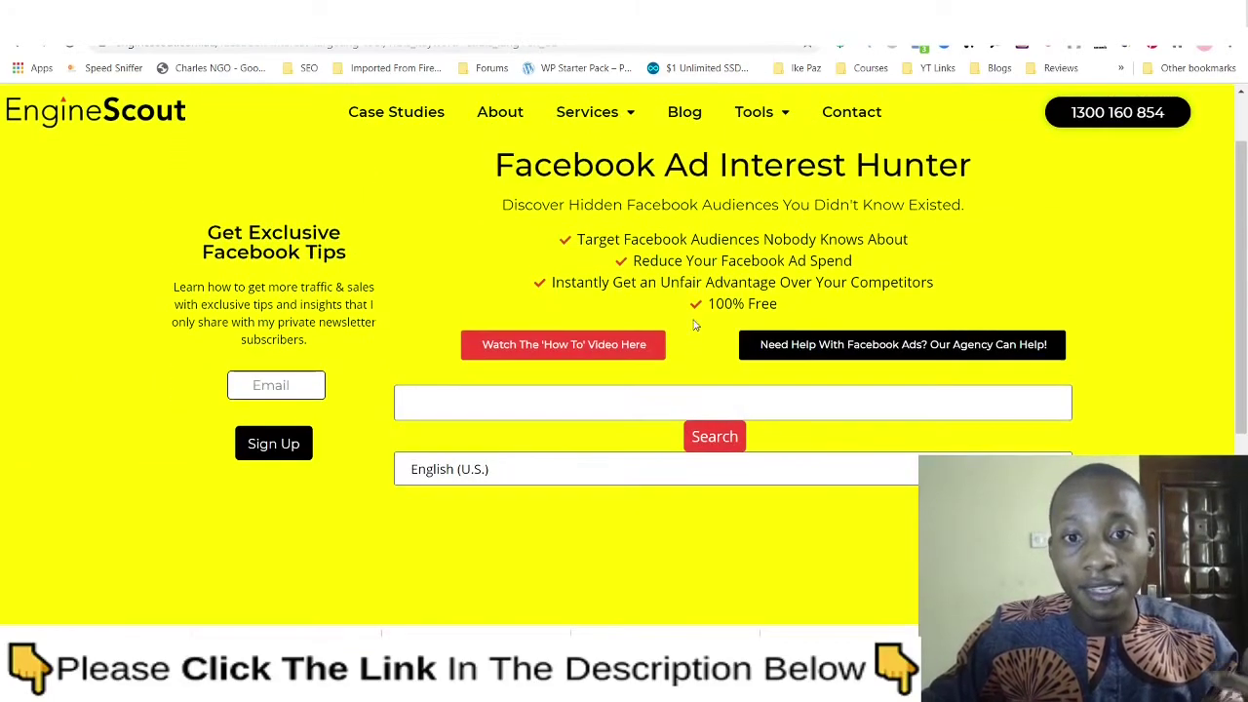
- Search the Interest Hunter for "yoga" and look through the listed keywords with their audience sizes and topics
{"action": "left_click", "coordinate": [669, 402]}
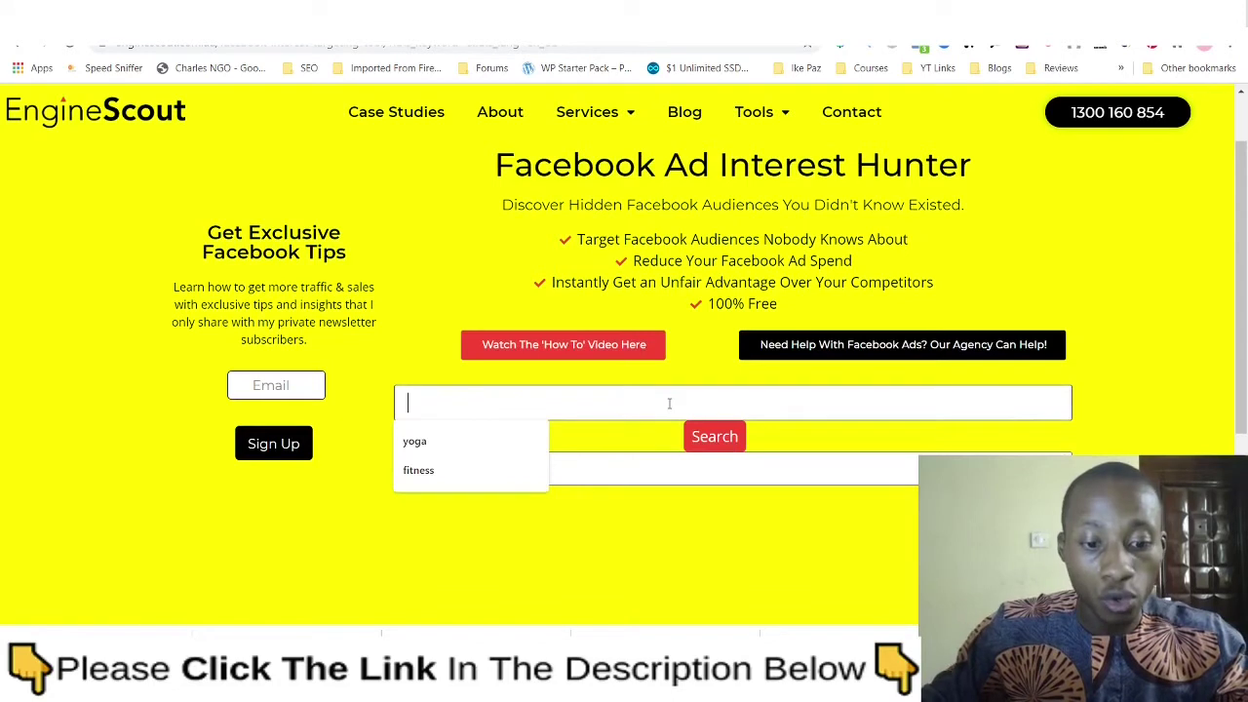
{"action": "type", "text": "yoga"}
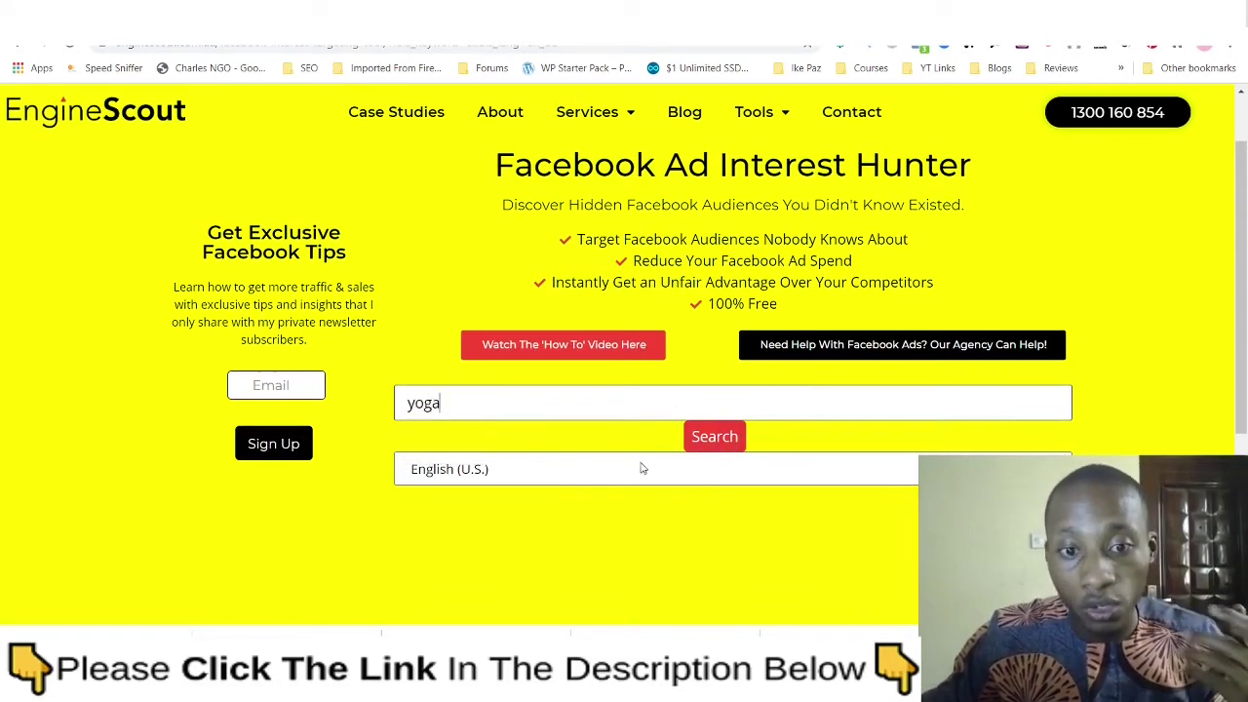
{"action": "left_click", "coordinate": [717, 436]}
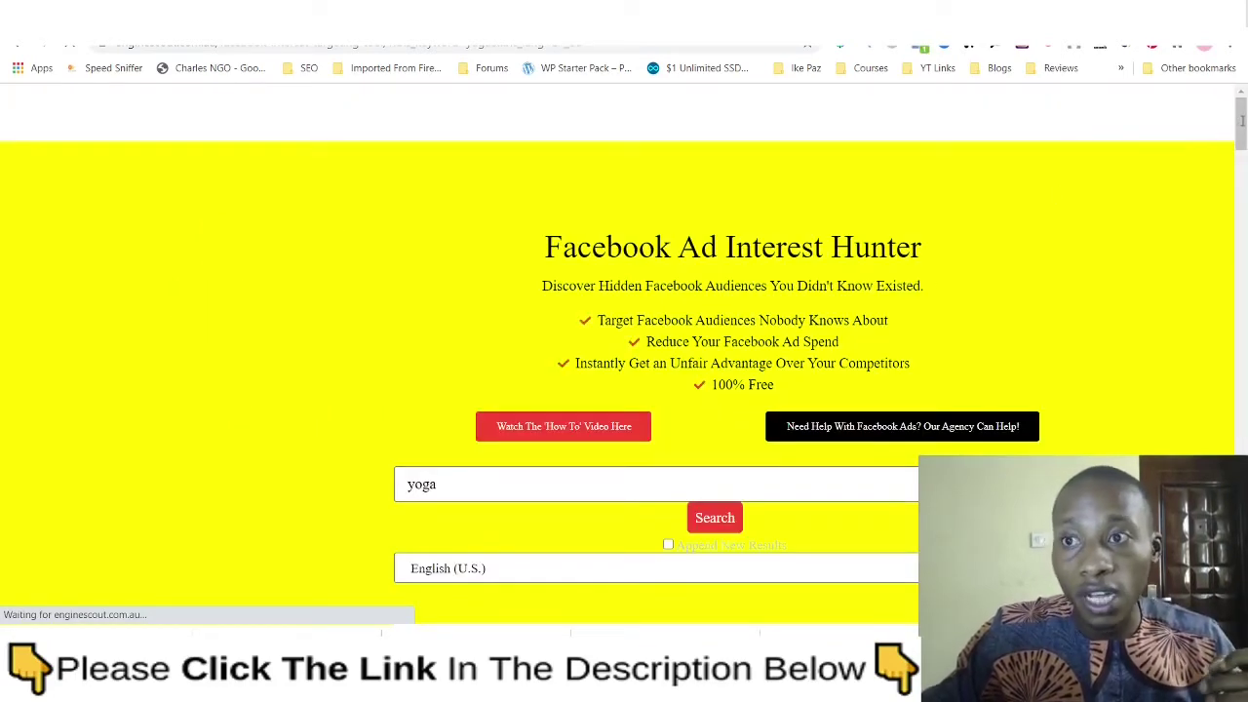
{"action": "scroll", "coordinate": [1045, 262], "scroll_direction": "down", "scroll_amount": 5}
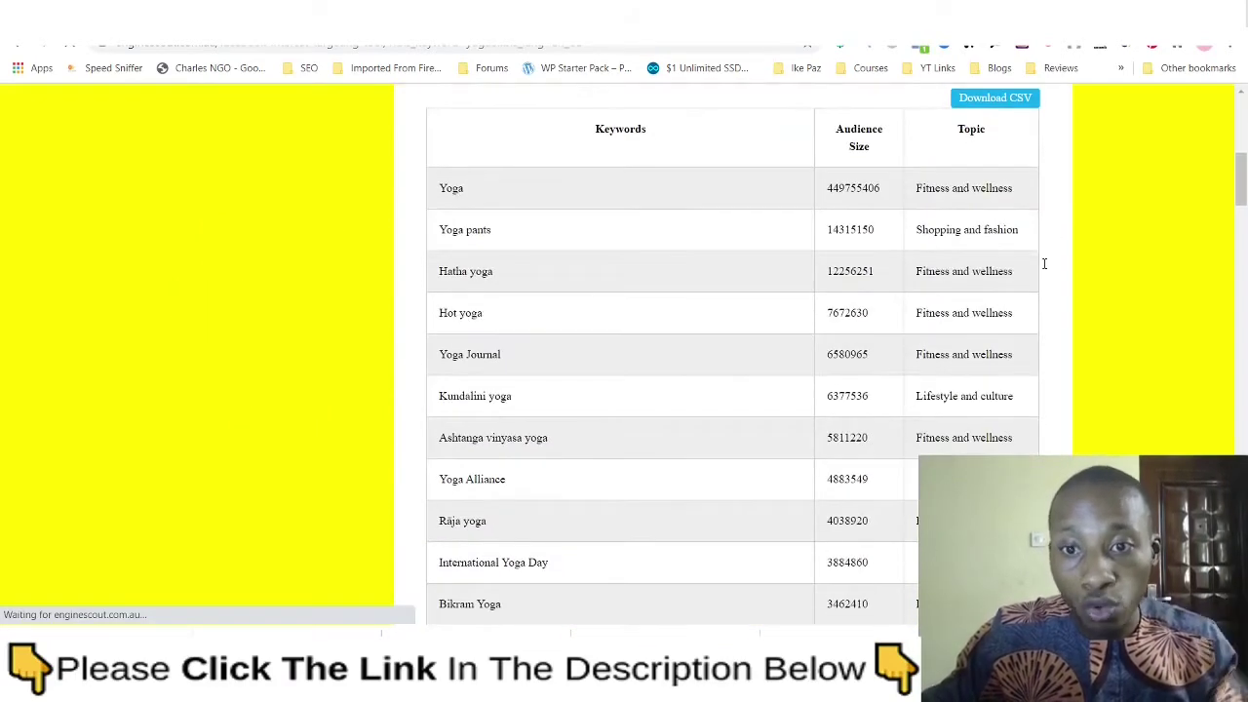
{"action": "scroll", "coordinate": [812, 441], "scroll_direction": "down", "scroll_amount": 15}
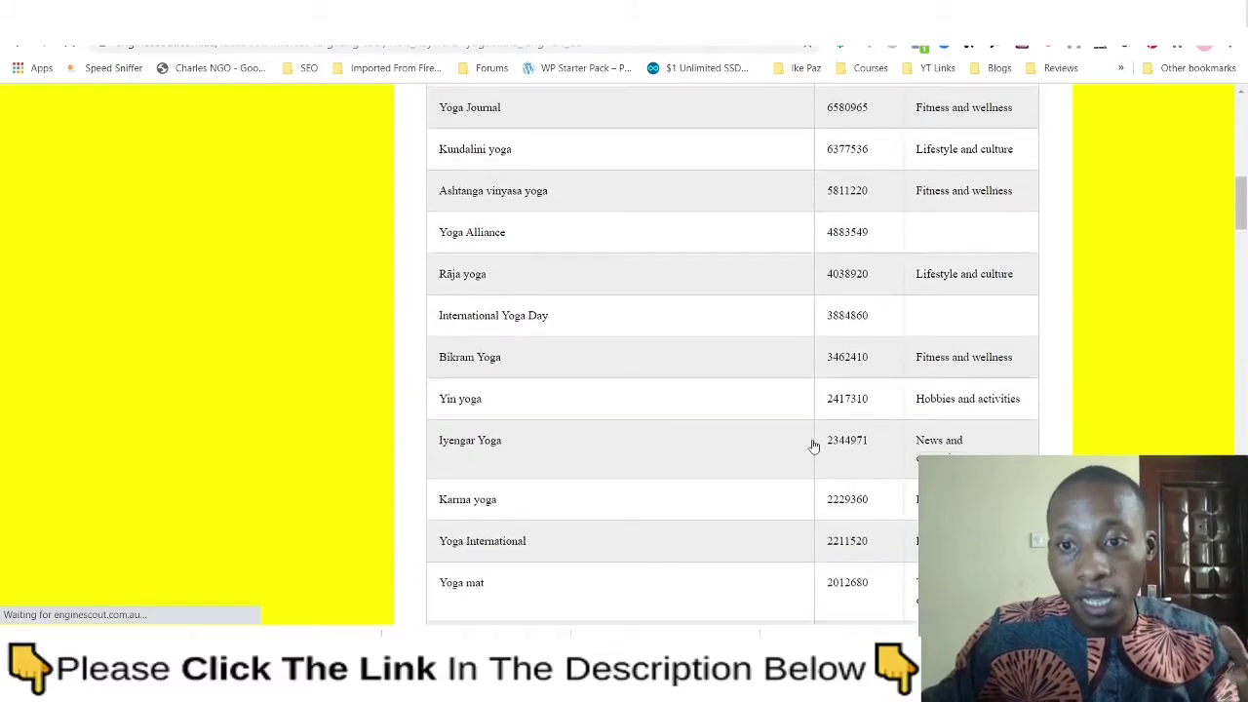
- Look through the yoga keyword results and sort them by audience size, largest first
{"action": "scroll", "coordinate": [812, 446], "scroll_direction": "down", "scroll_amount": 15}
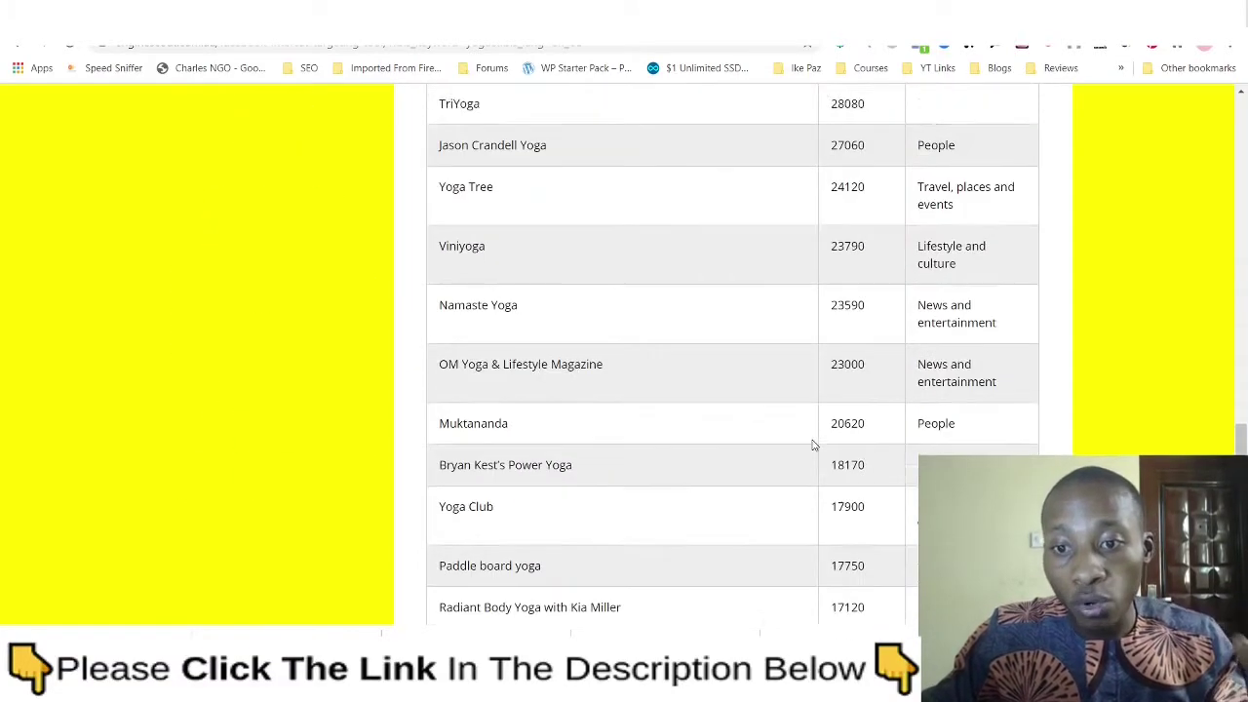
{"action": "scroll", "coordinate": [812, 445], "scroll_direction": "up", "scroll_amount": 15}
{"action": "scroll", "coordinate": [813, 445], "scroll_direction": "up", "scroll_amount": 20}
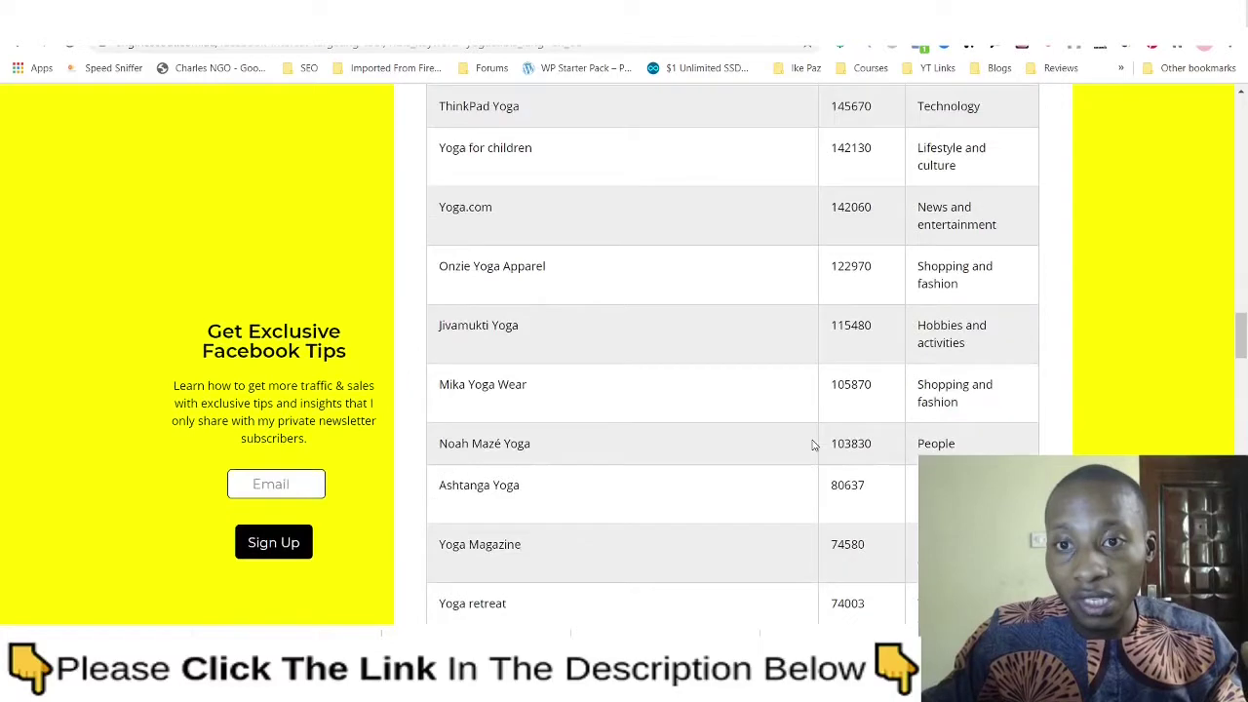
{"action": "scroll", "coordinate": [928, 301], "scroll_direction": "down", "scroll_amount": 5}
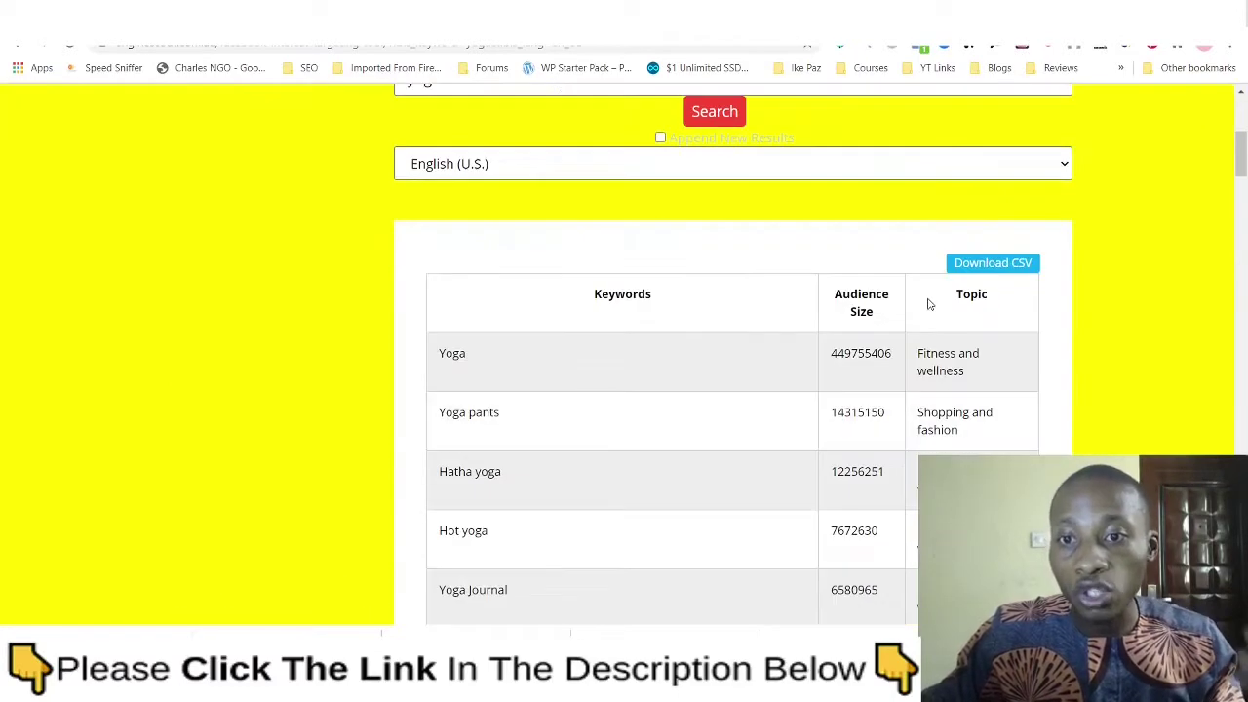
{"action": "left_click", "coordinate": [895, 321]}
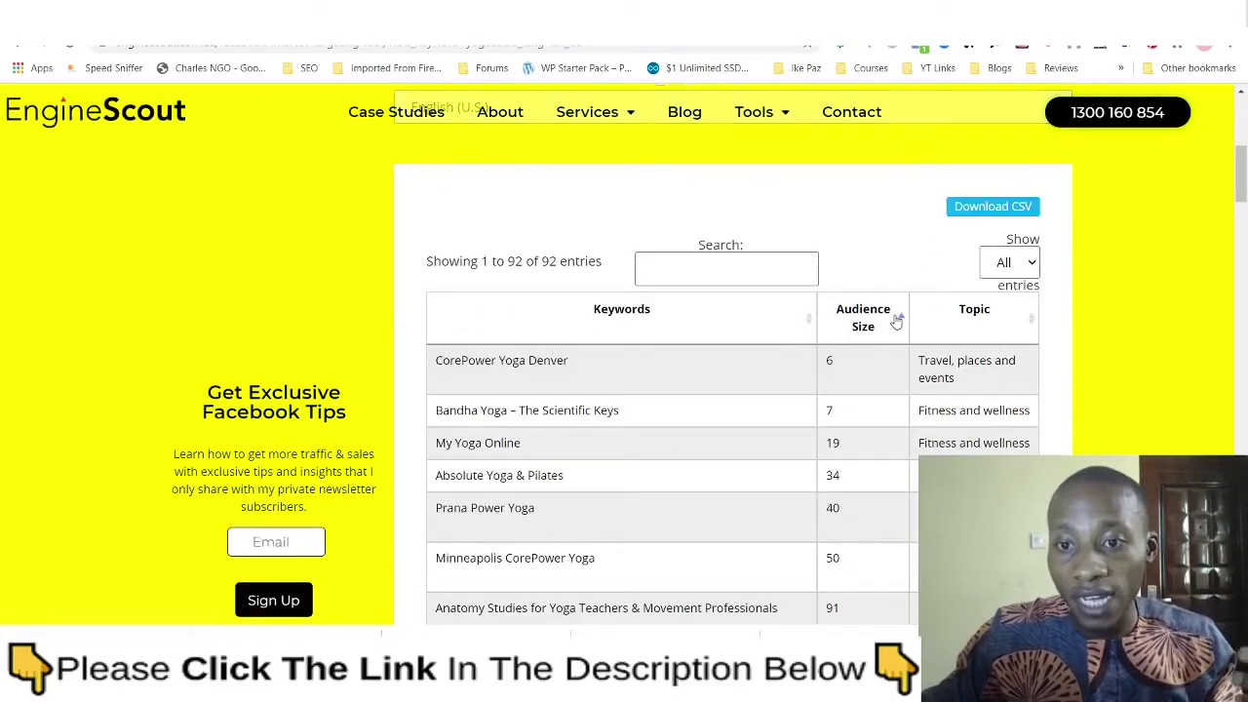
{"action": "left_click", "coordinate": [895, 320]}
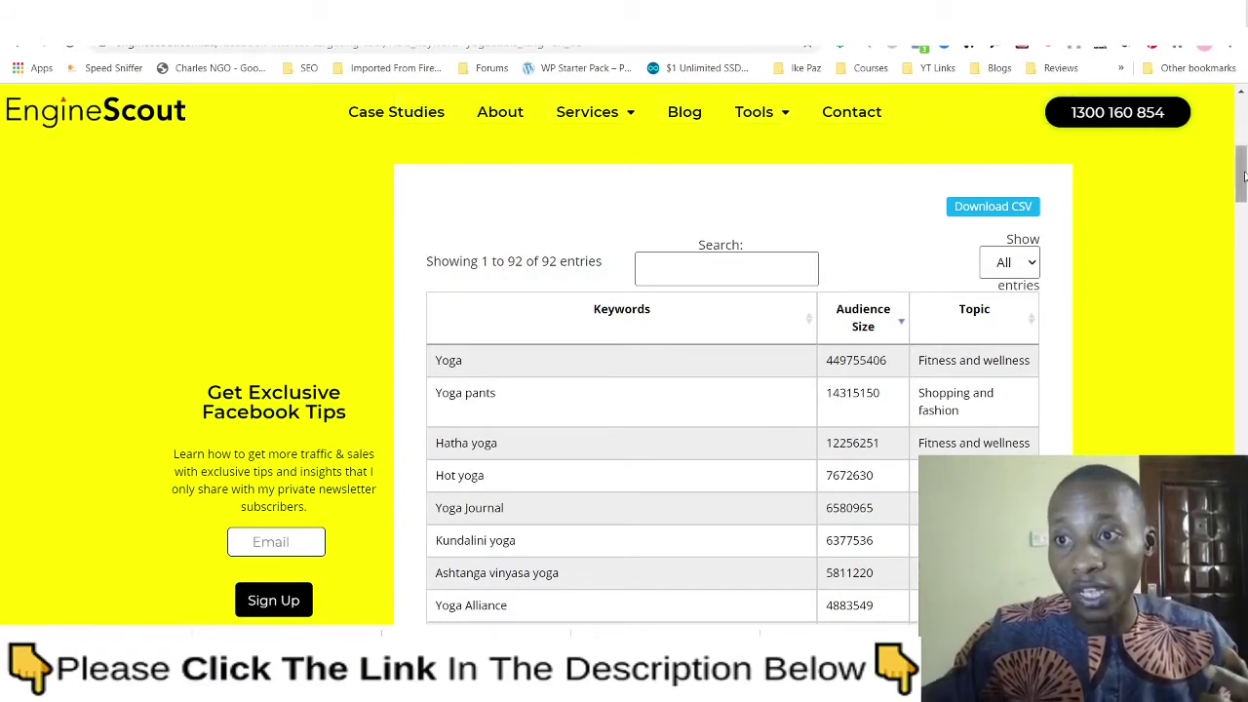
- Find DoYouYoga.com among the mid-sized audiences in the sorted keyword table and copy its name
{"action": "left_click_drag", "start_coordinate": [1245, 172], "coordinate": [1221, 303]}
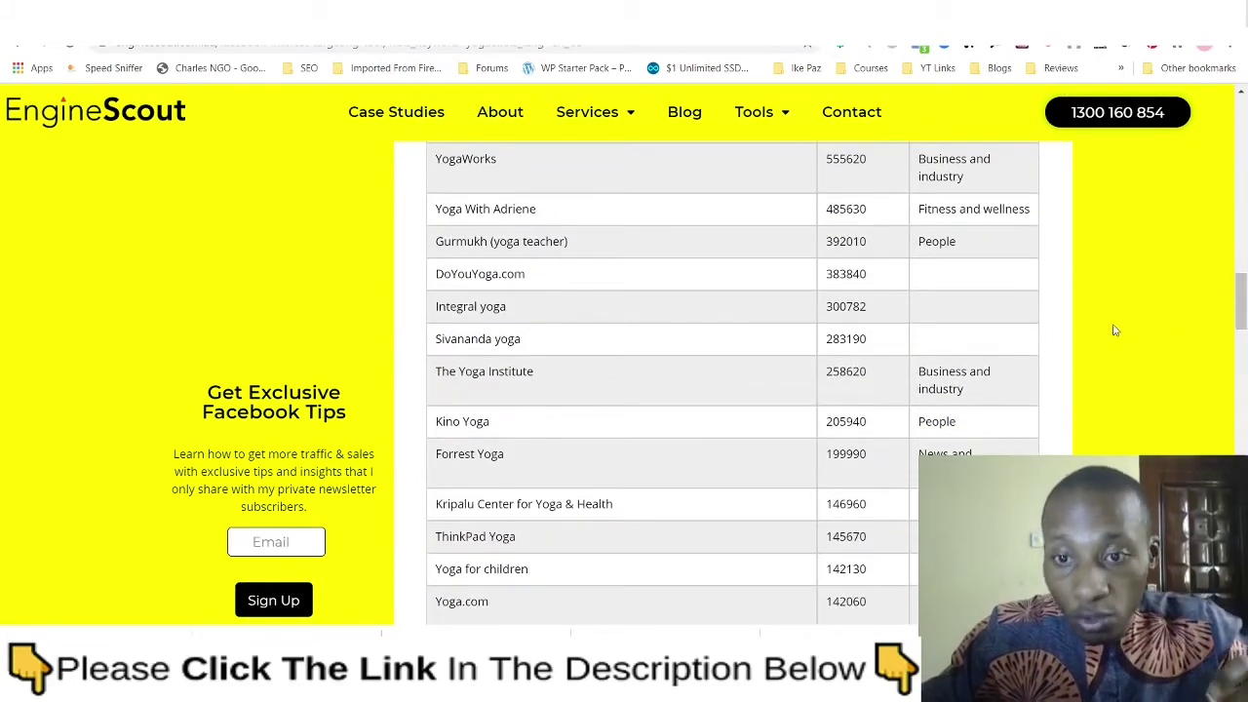
{"action": "scroll", "coordinate": [882, 369], "scroll_direction": "down", "scroll_amount": 1}
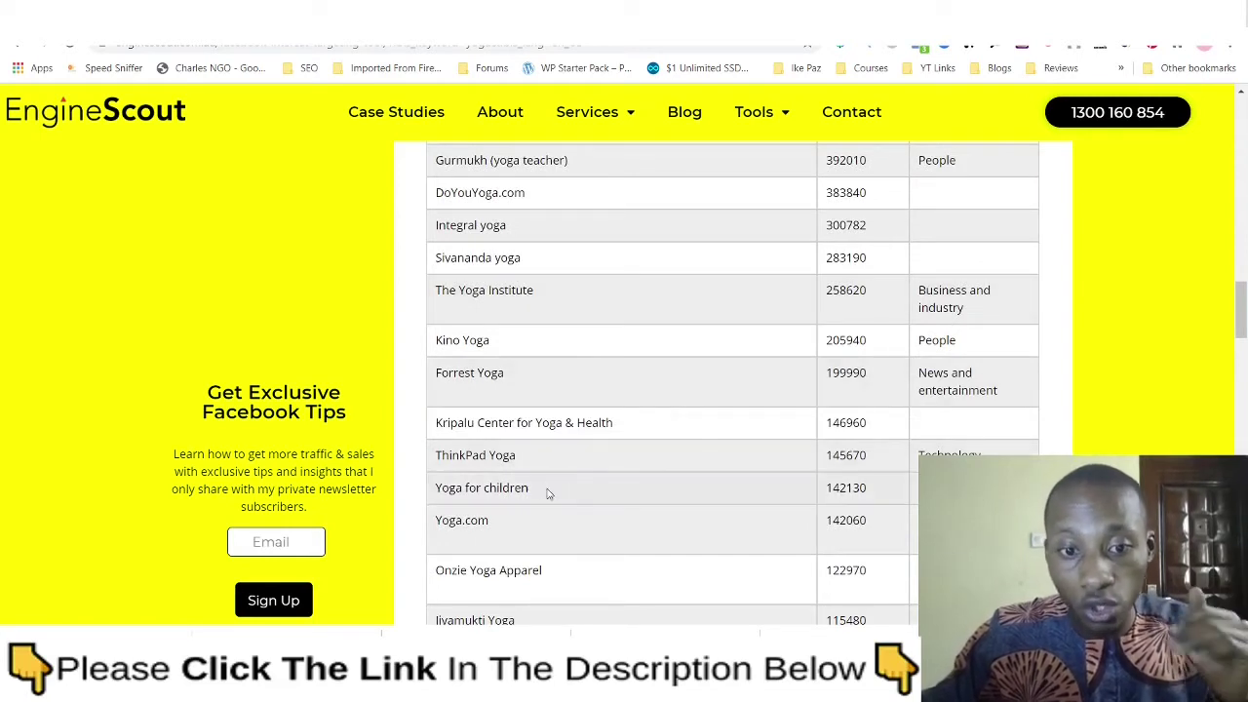
{"action": "scroll", "coordinate": [524, 370], "scroll_direction": "up", "scroll_amount": 2}
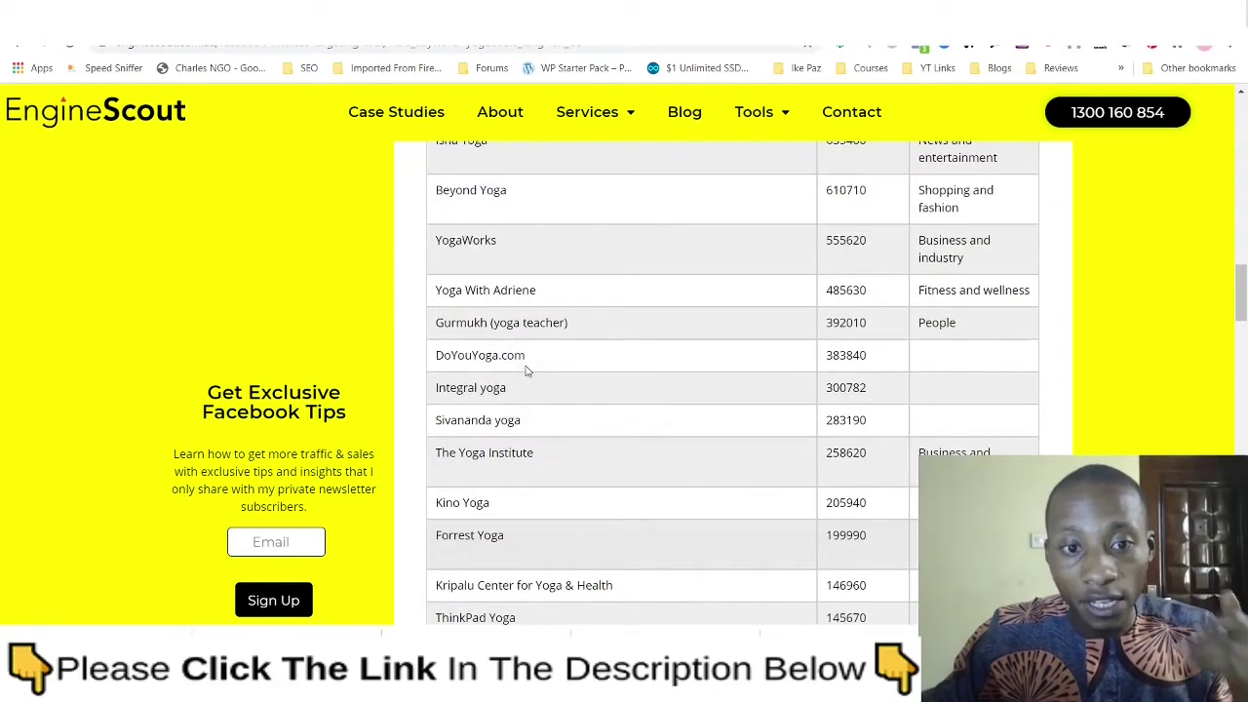
{"action": "left_click_drag", "start_coordinate": [439, 358], "coordinate": [524, 361]}
{"action": "right_click", "coordinate": [524, 361]}
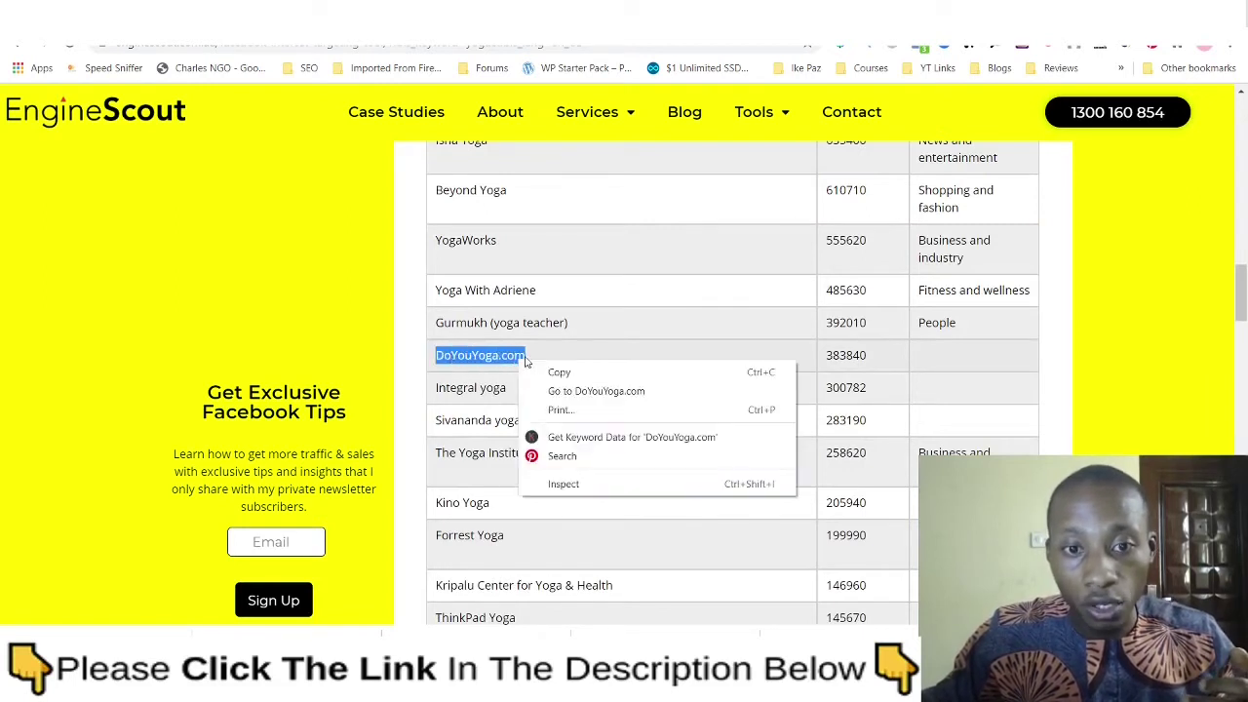
{"action": "left_click", "coordinate": [559, 372]}
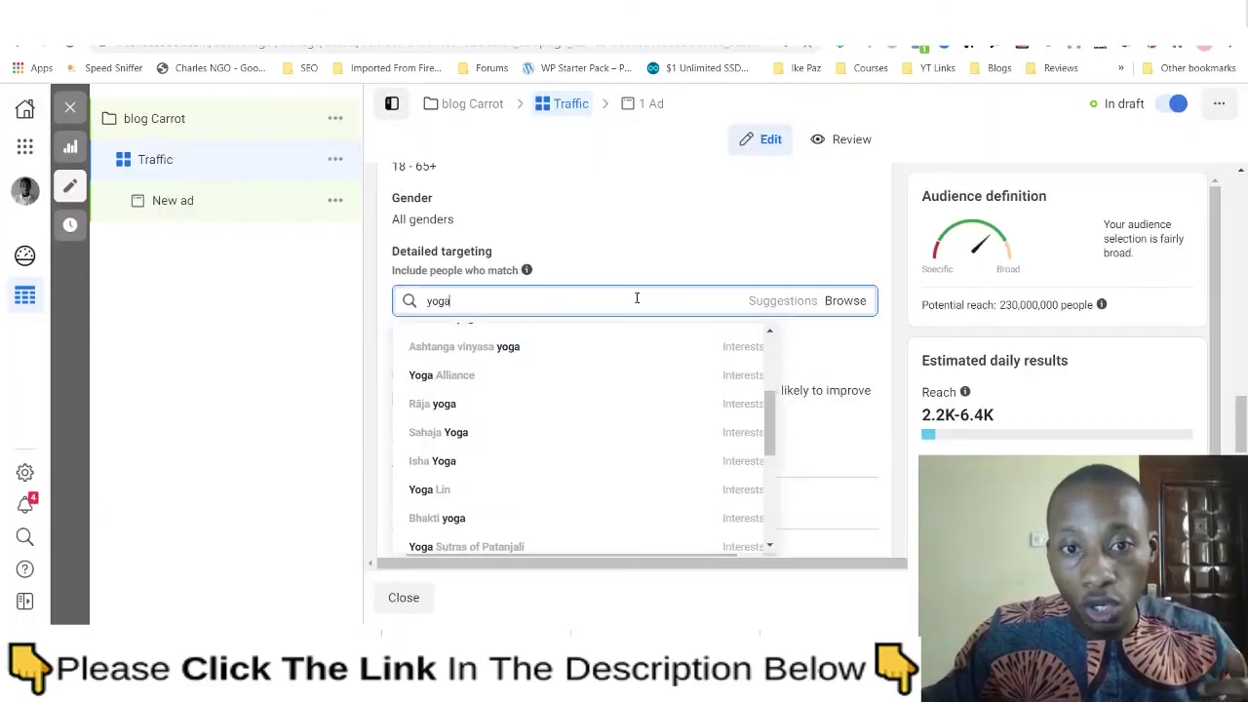
- Switch to Ads Manager and search the Traffic ad set's detailed targeting for the copied interest "DoYouYoga.com"
{"action": "double_click", "coordinate": [636, 301]}
{"action": "key", "text": "ctrl+v"}
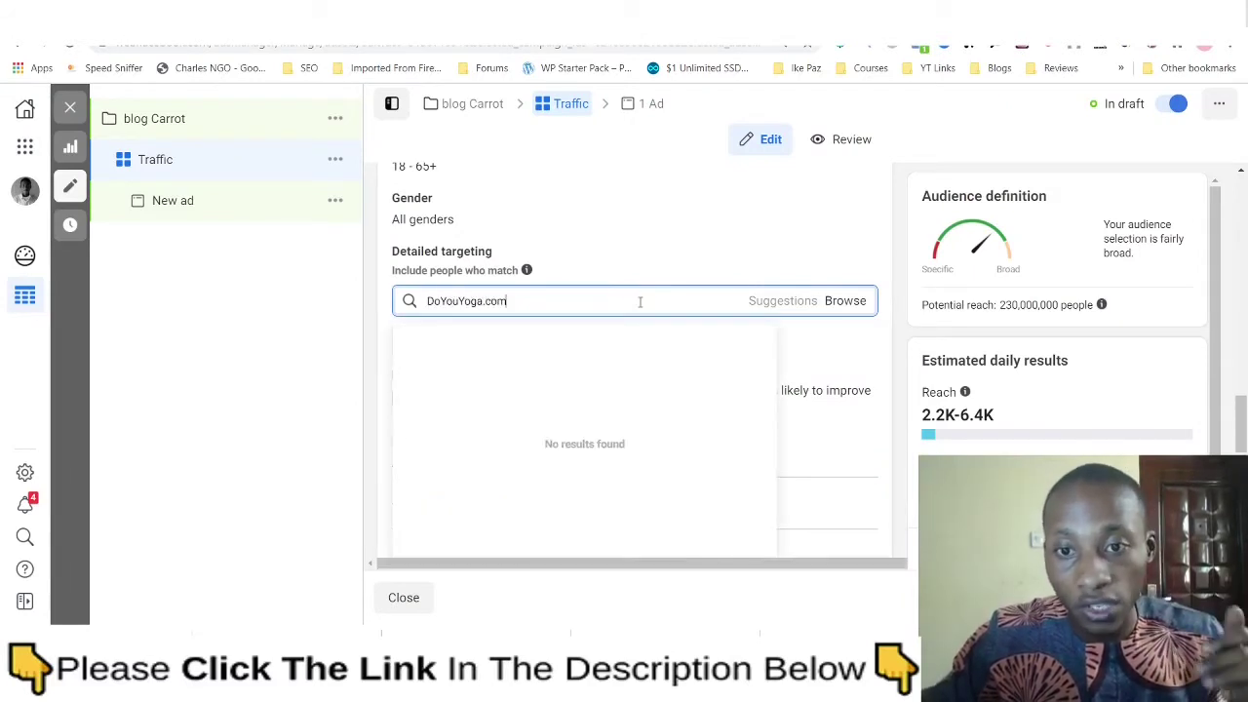
{"action": "double_click", "coordinate": [637, 301]}
{"action": "key", "text": "ctrl+v"}
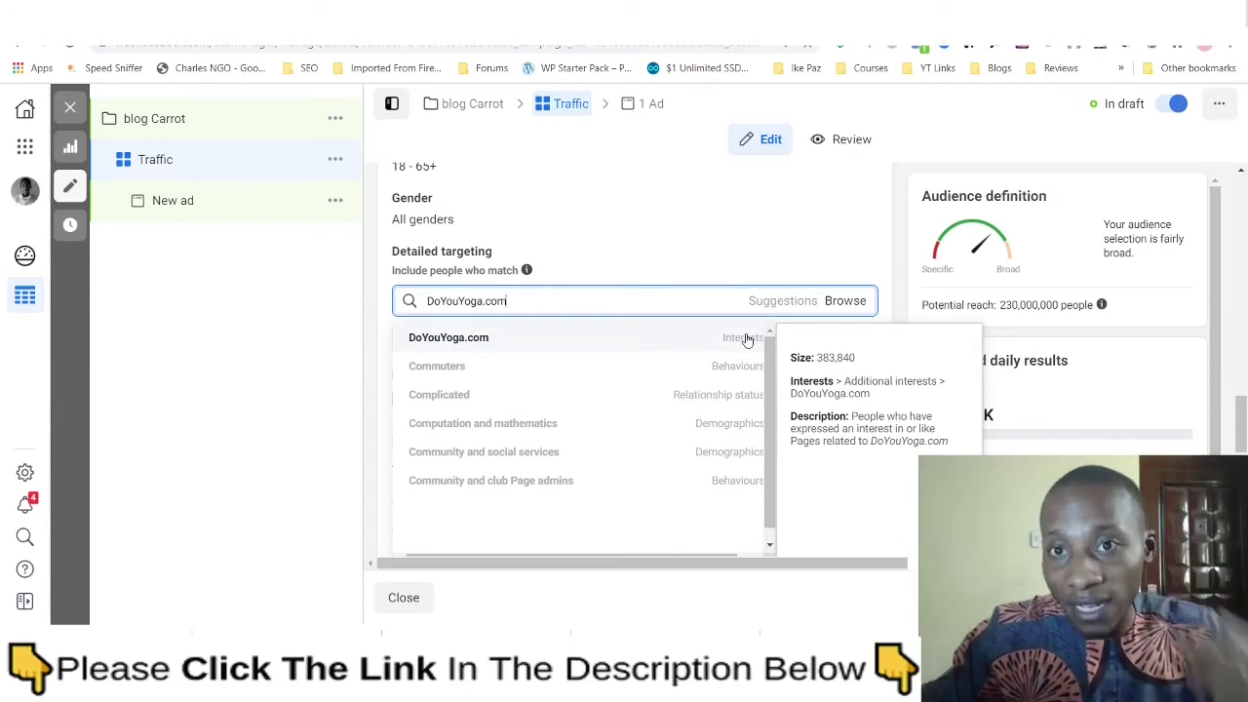
- Replace the detailed targeting search with "yoga" and check the suggested interests down to the end for DoYouYoga.com
{"action": "key", "text": "ctrl+Tab"}
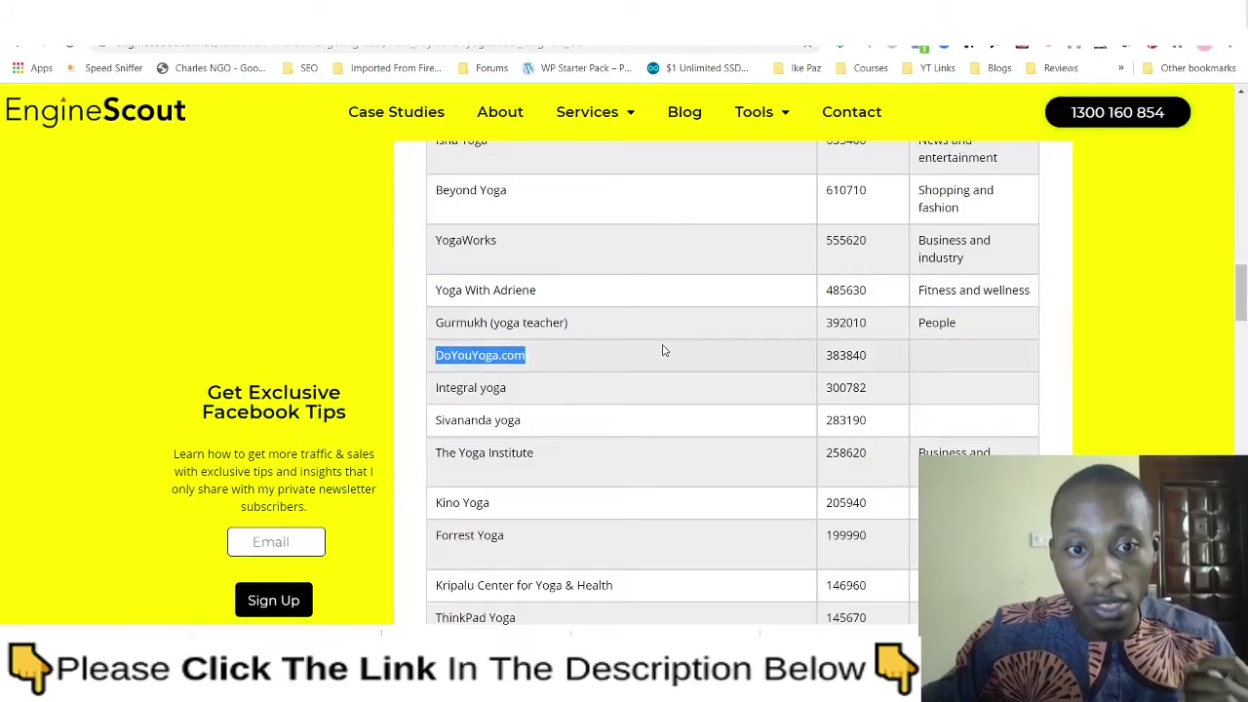
{"action": "scroll", "coordinate": [663, 341], "scroll_direction": "up", "scroll_amount": 3}
{"action": "key", "text": "ctrl+shift+Tab"}
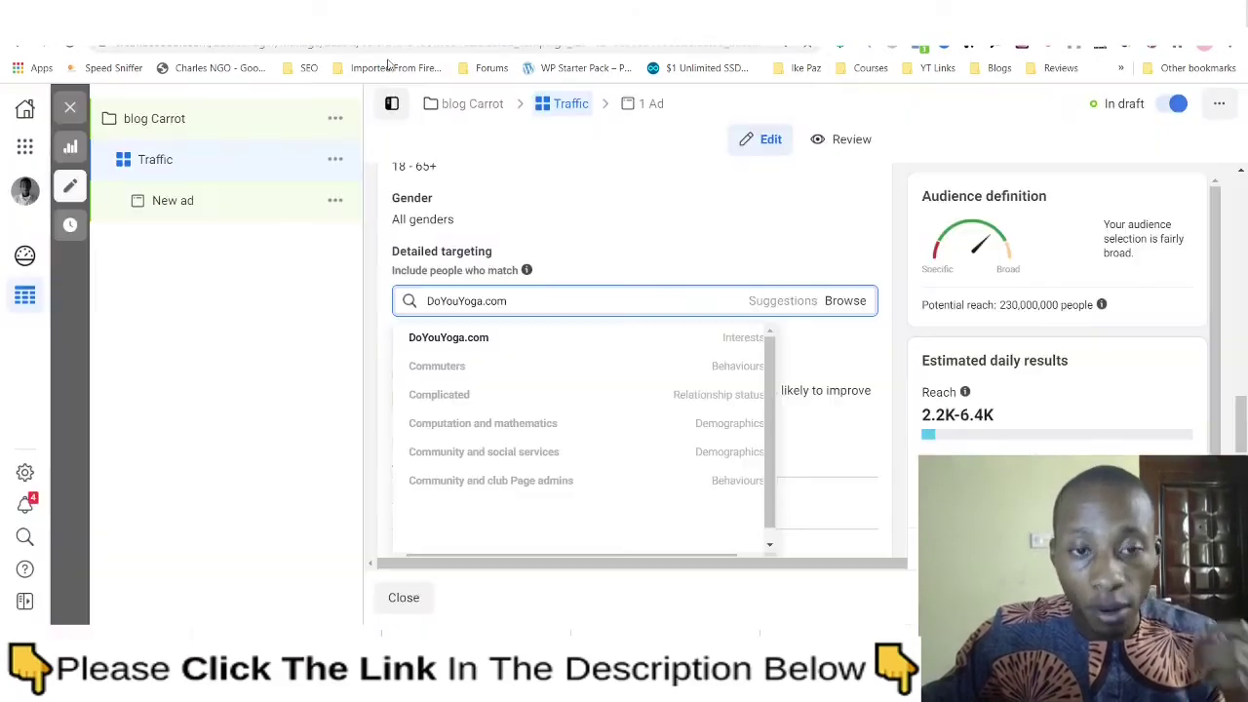
{"action": "triple_click", "coordinate": [529, 301]}
{"action": "key", "text": "BackSpace"}
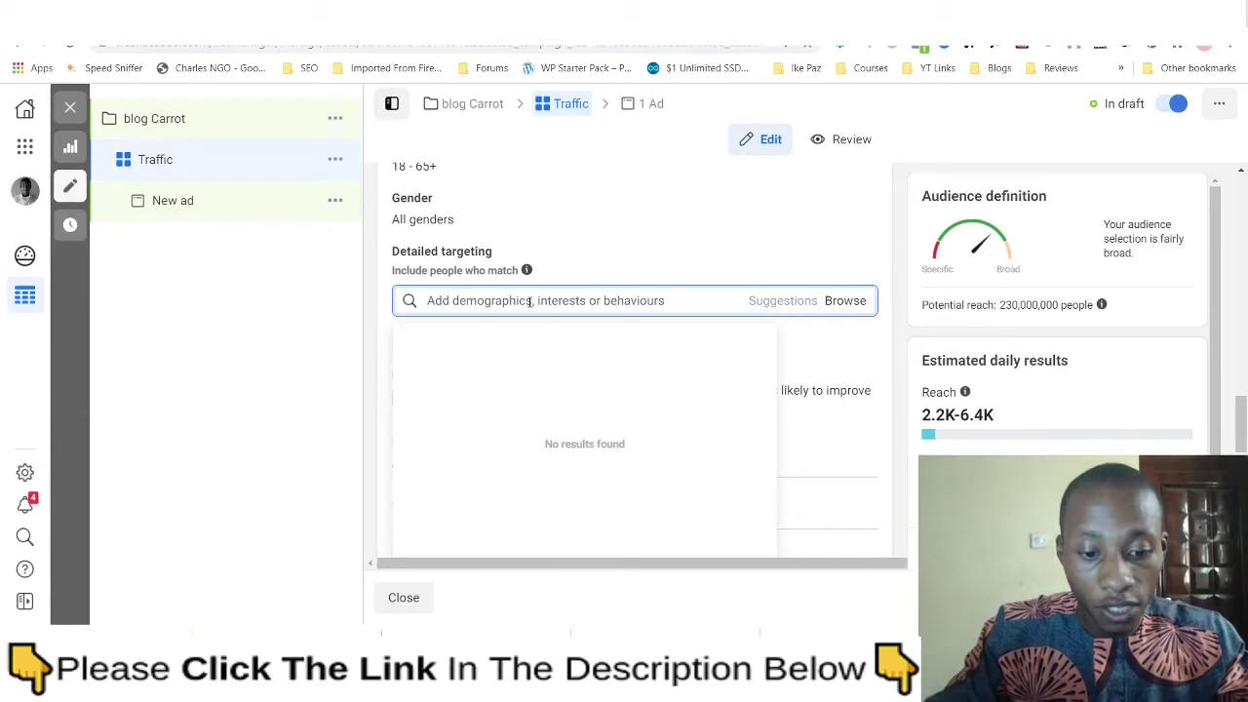
{"action": "type", "text": "y"}
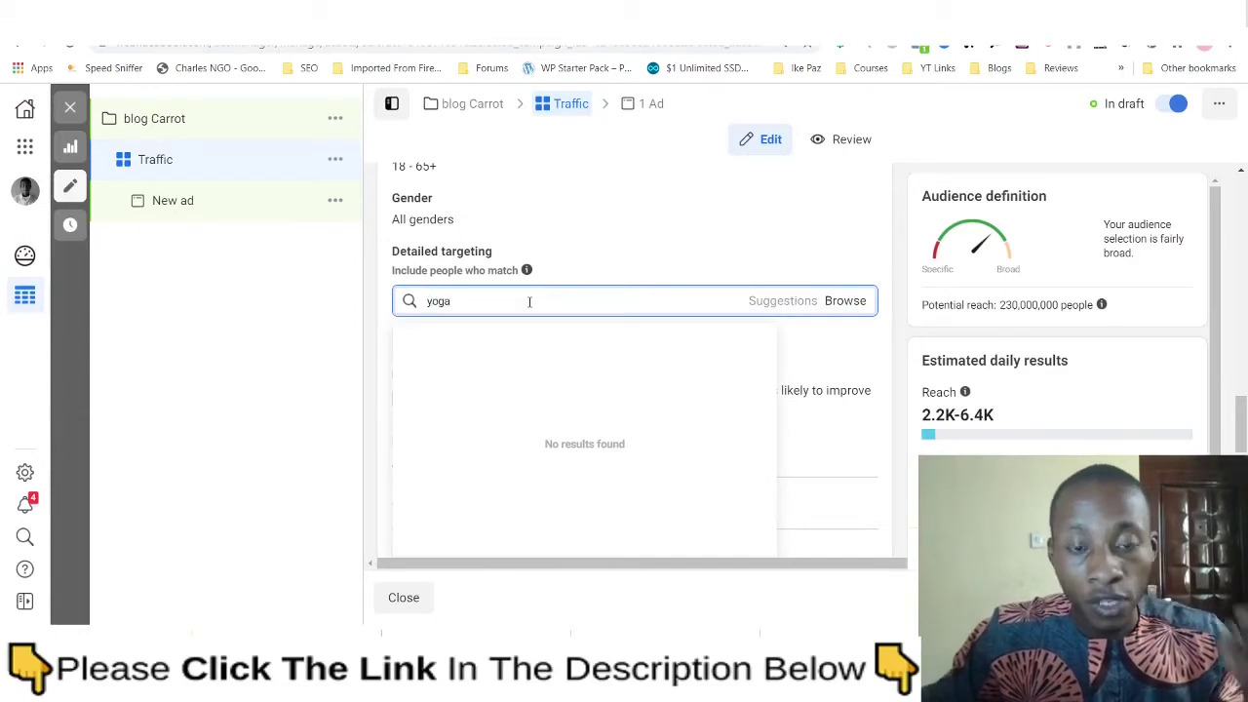
{"action": "type", "text": "oga"}
{"action": "scroll", "coordinate": [770, 393], "scroll_direction": "down", "scroll_amount": 2}
{"action": "left_click_drag", "start_coordinate": [770, 393], "coordinate": [770, 526]}
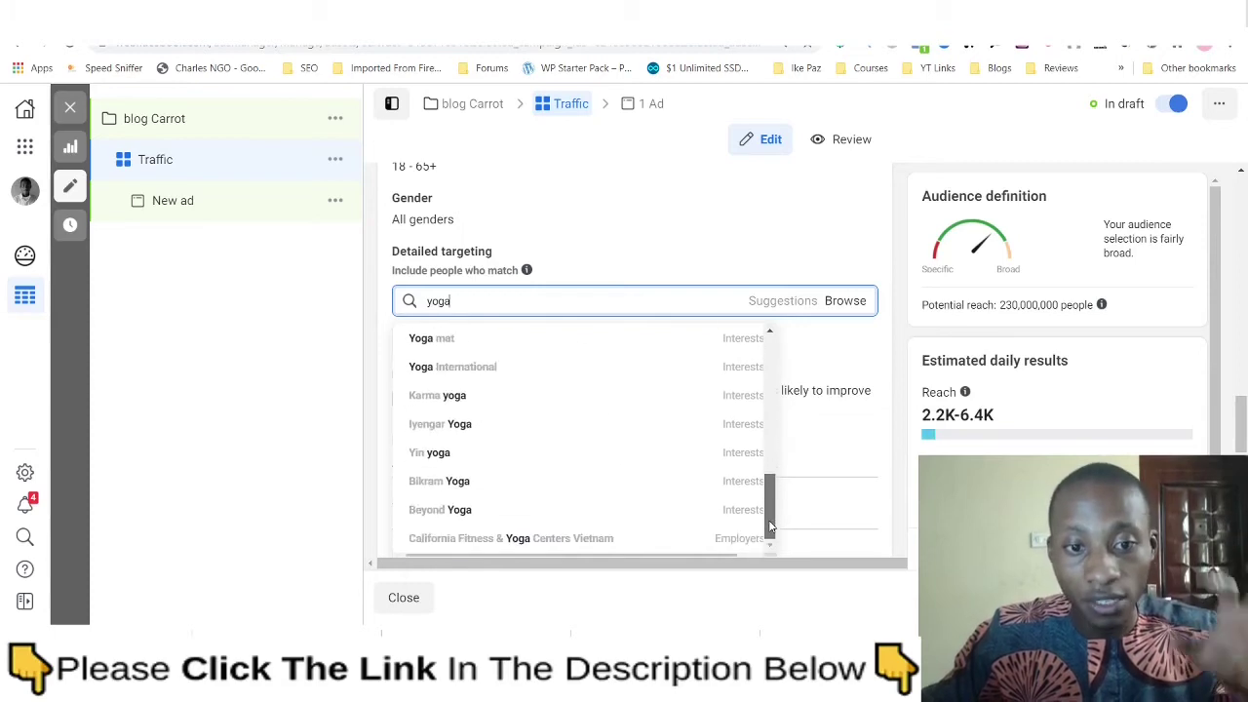
- Compare the Engine Scout keywords around Beyond Yoga and YogaWorks with Ads Manager's detailed targeting suggestions for "yoga"
{"action": "left_click", "coordinate": [673, 18]}
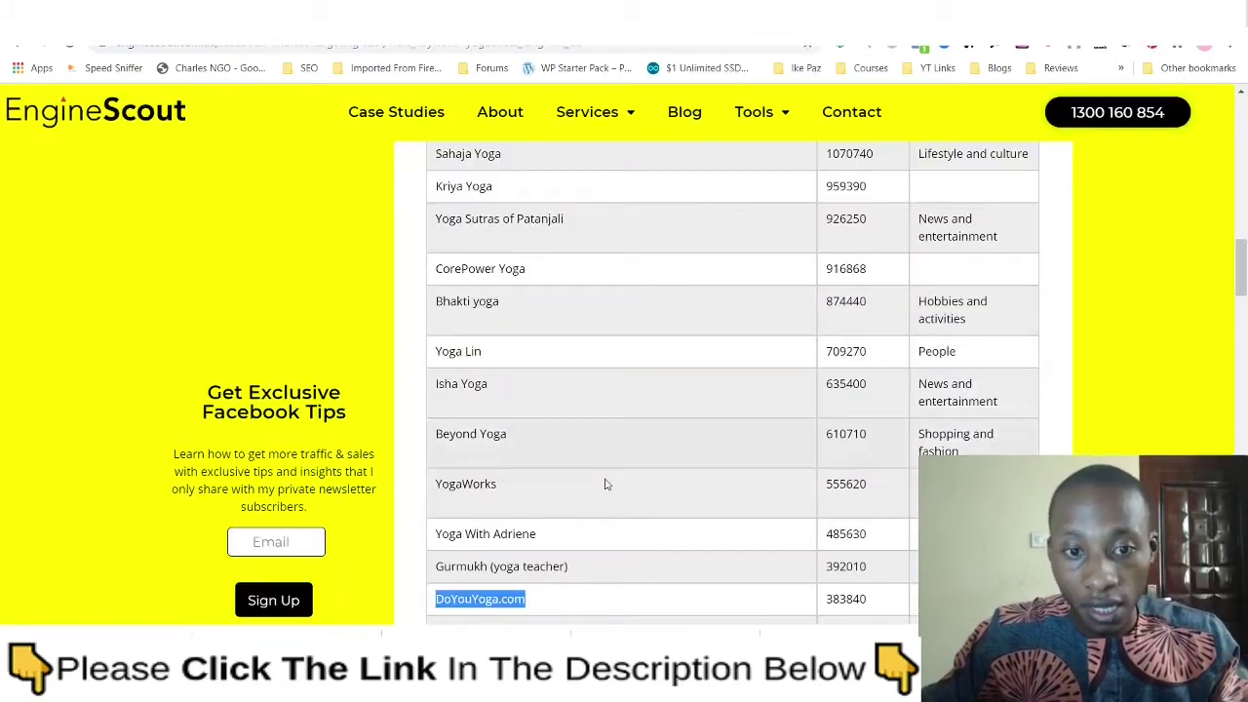
{"action": "scroll", "coordinate": [604, 484], "scroll_direction": "down", "scroll_amount": 1}
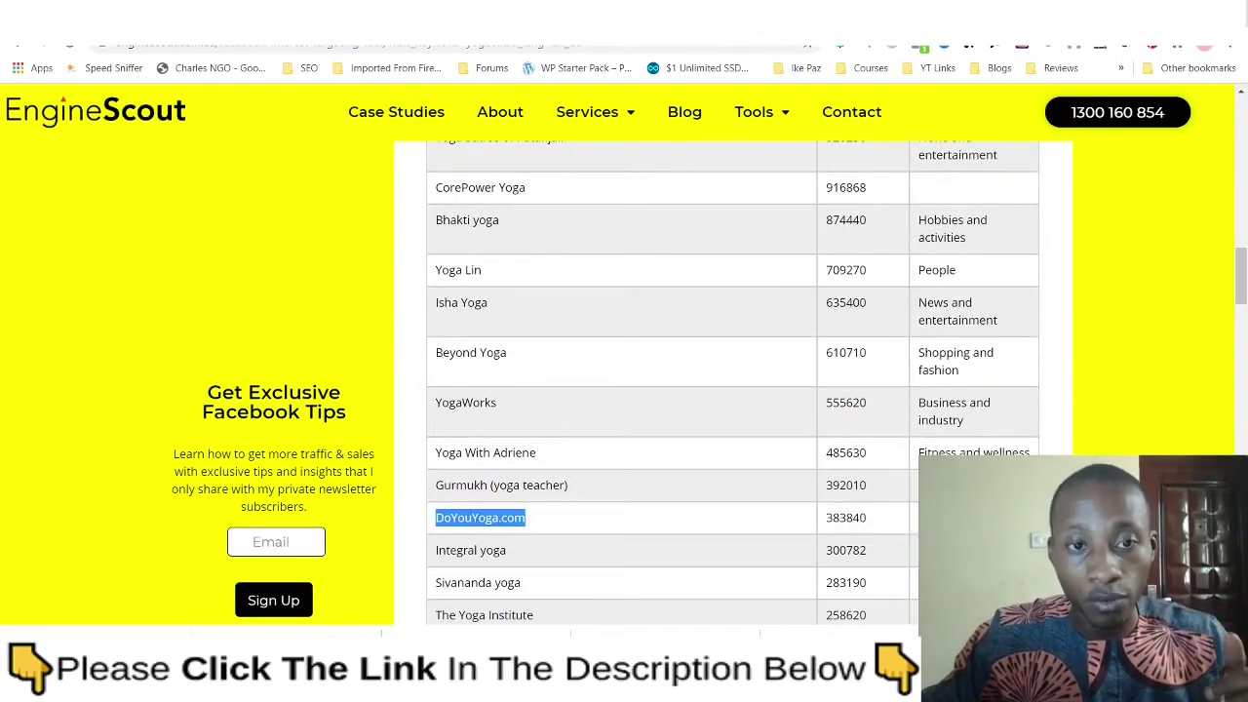
{"action": "key", "text": "ctrl+shift+Tab"}
{"action": "scroll", "coordinate": [574, 243], "scroll_direction": "down", "scroll_amount": 1}
{"action": "double_click", "coordinate": [527, 220]}
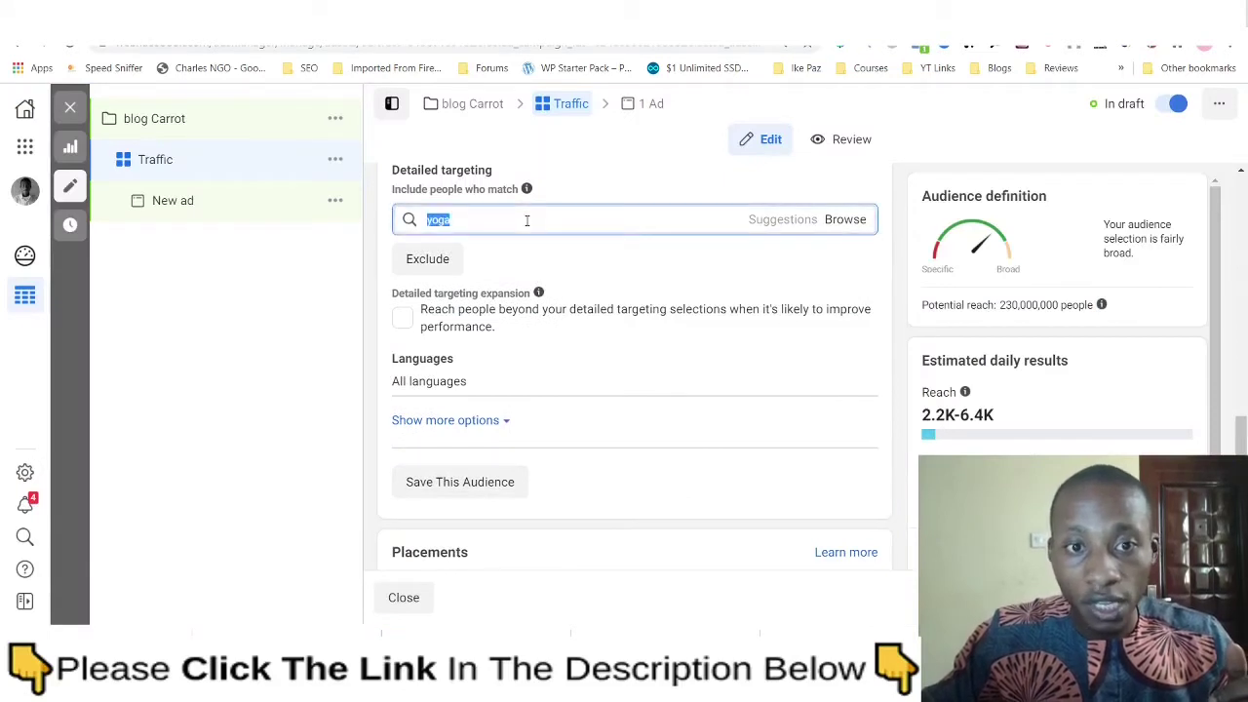
{"action": "type", "text": "yoga"}
{"action": "left_click_drag", "start_coordinate": [772, 290], "coordinate": [770, 444]}
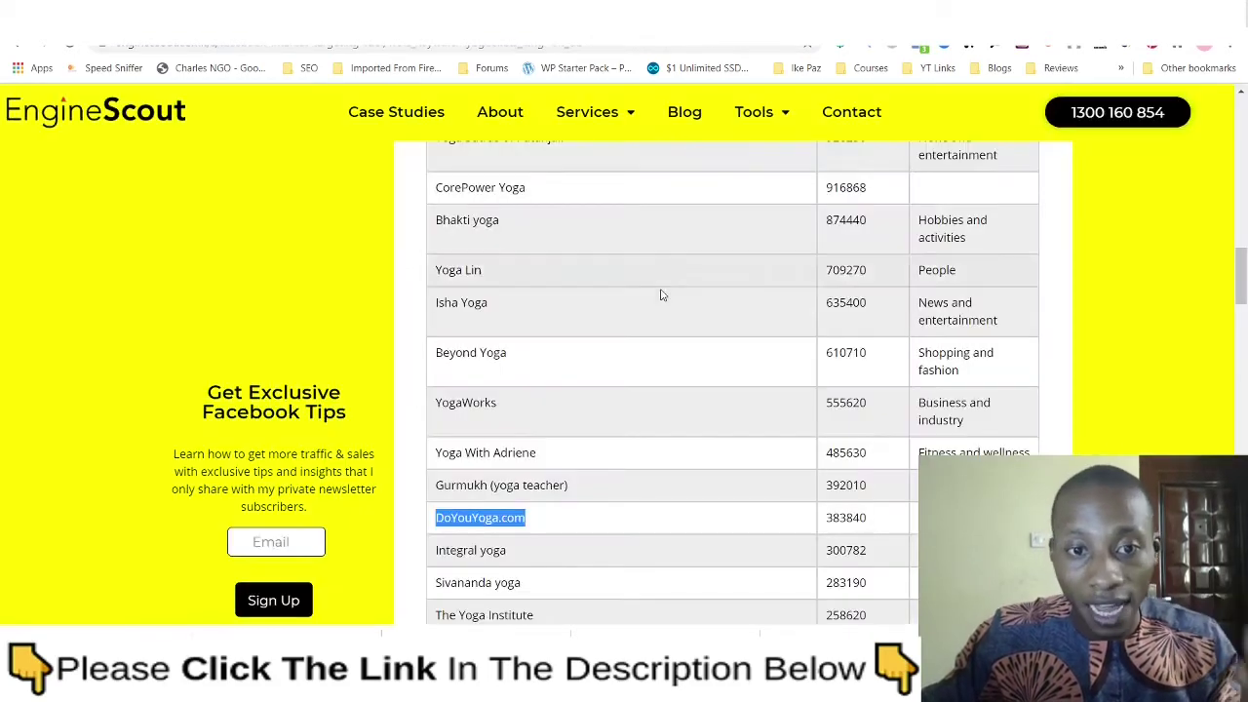
- Find Yoga.com further down the Engine Scout results and search Ads Manager's detailed targeting for "yoga.com"
{"action": "scroll", "coordinate": [660, 294], "scroll_direction": "down", "scroll_amount": 5}
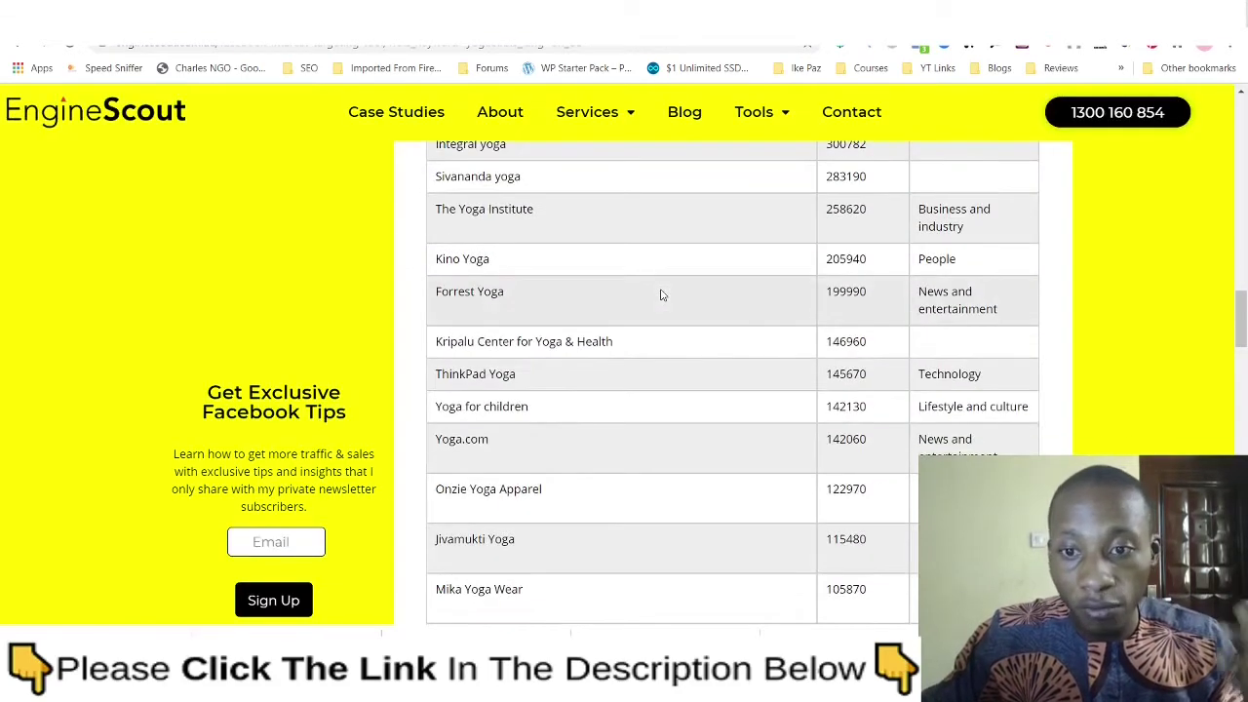
{"action": "scroll", "coordinate": [660, 294], "scroll_direction": "down", "scroll_amount": 2}
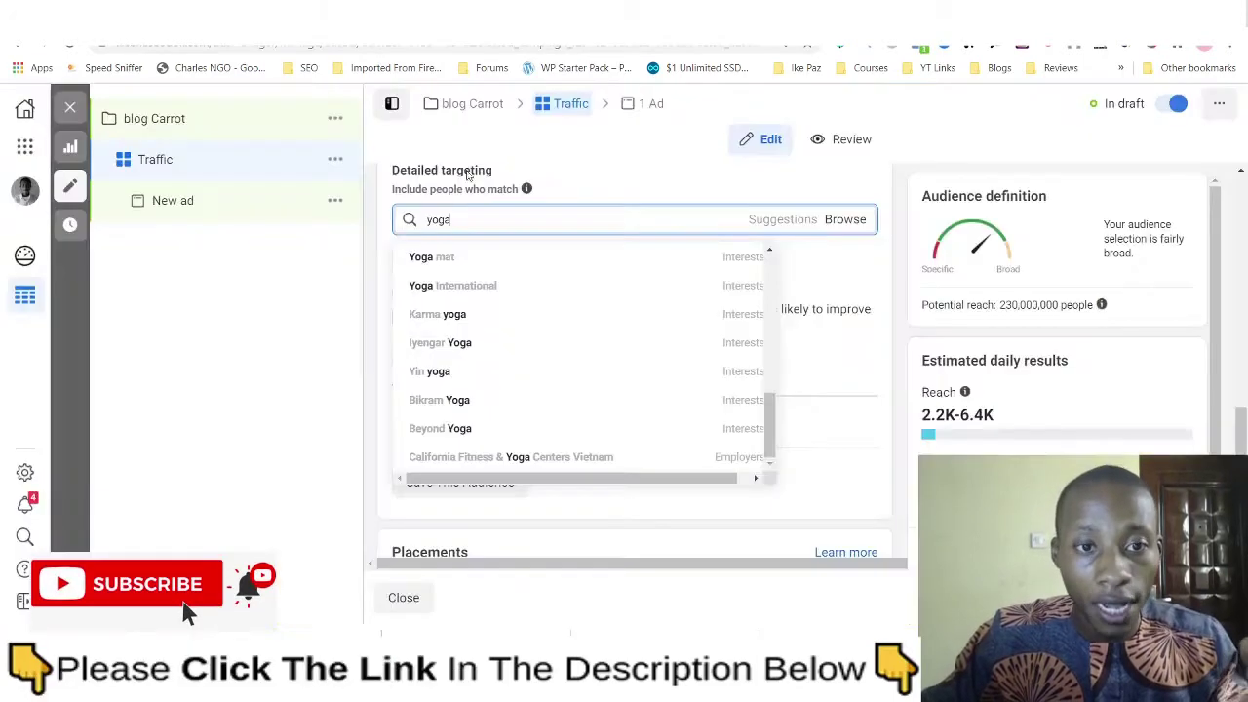
{"action": "left_click", "coordinate": [468, 232]}
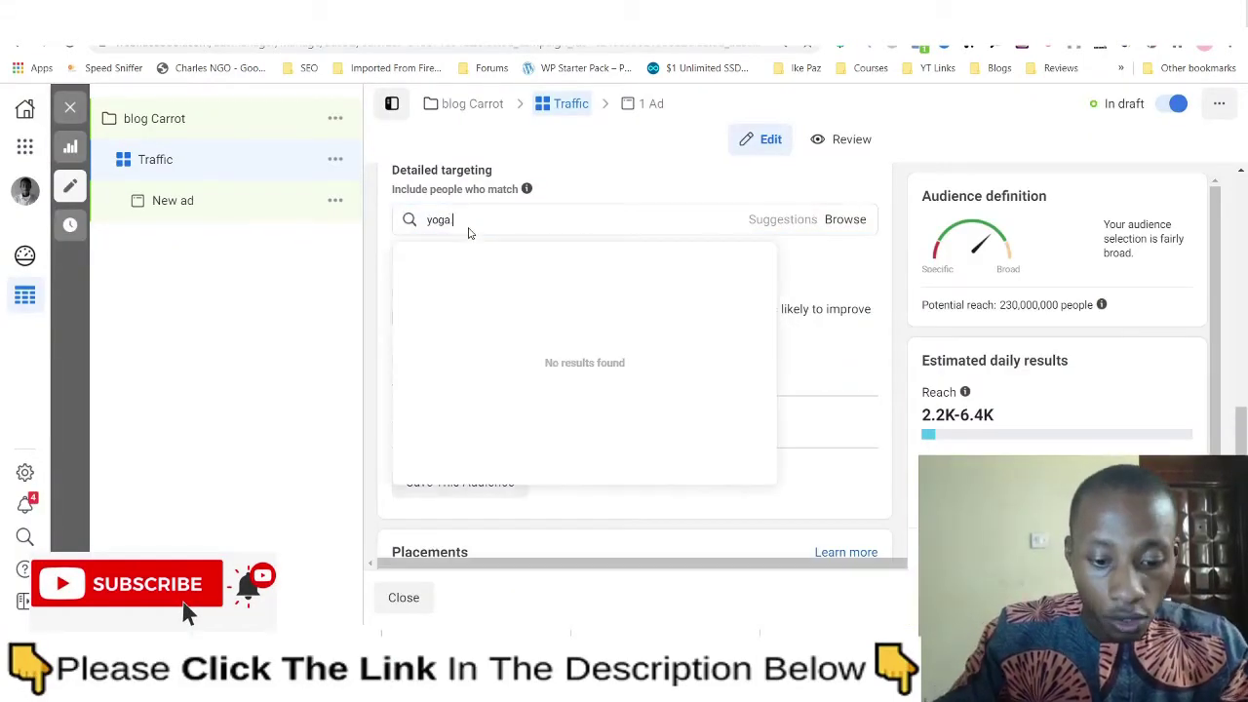
{"action": "type", "text": "com"}
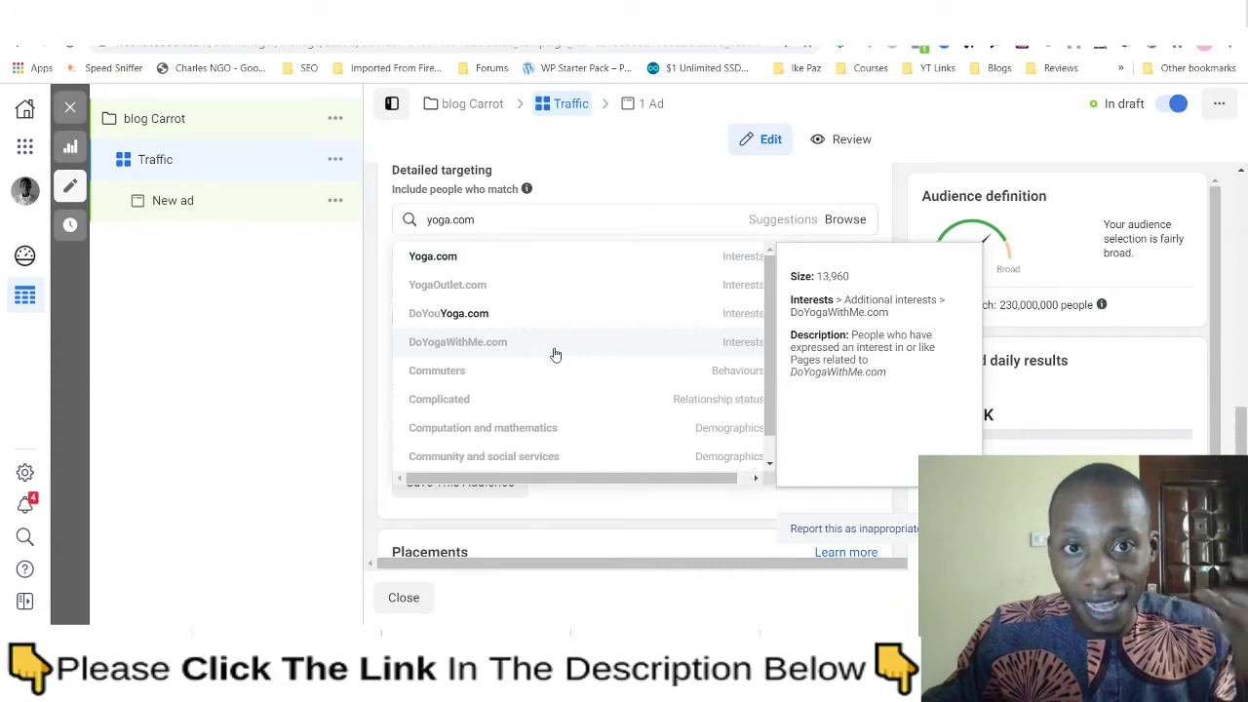
- Pick out Yoga Today in the Engine Scout results and search Ads Manager's detailed targeting for "yoga today"
{"action": "key", "text": "ctrl+Tab"}
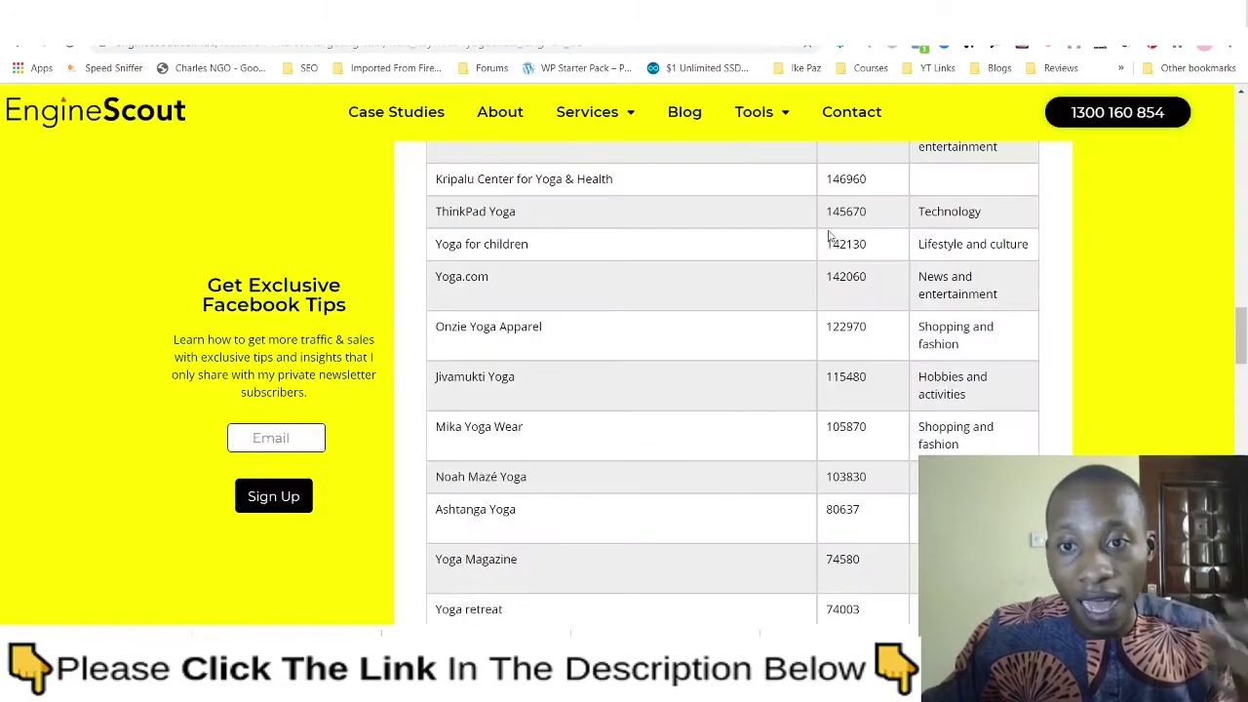
{"action": "scroll", "coordinate": [690, 338], "scroll_direction": "down", "scroll_amount": 3}
{"action": "scroll", "coordinate": [691, 336], "scroll_direction": "down", "scroll_amount": 3}
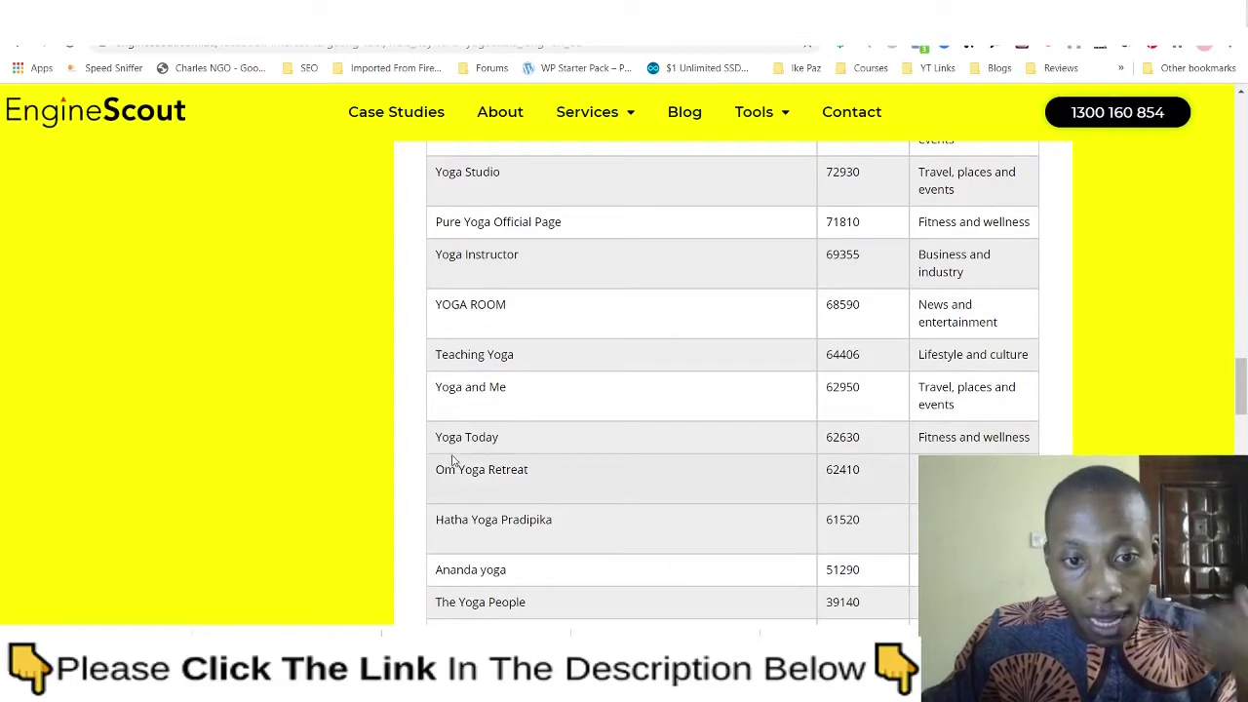
{"action": "left_click_drag", "start_coordinate": [435, 438], "coordinate": [501, 438]}
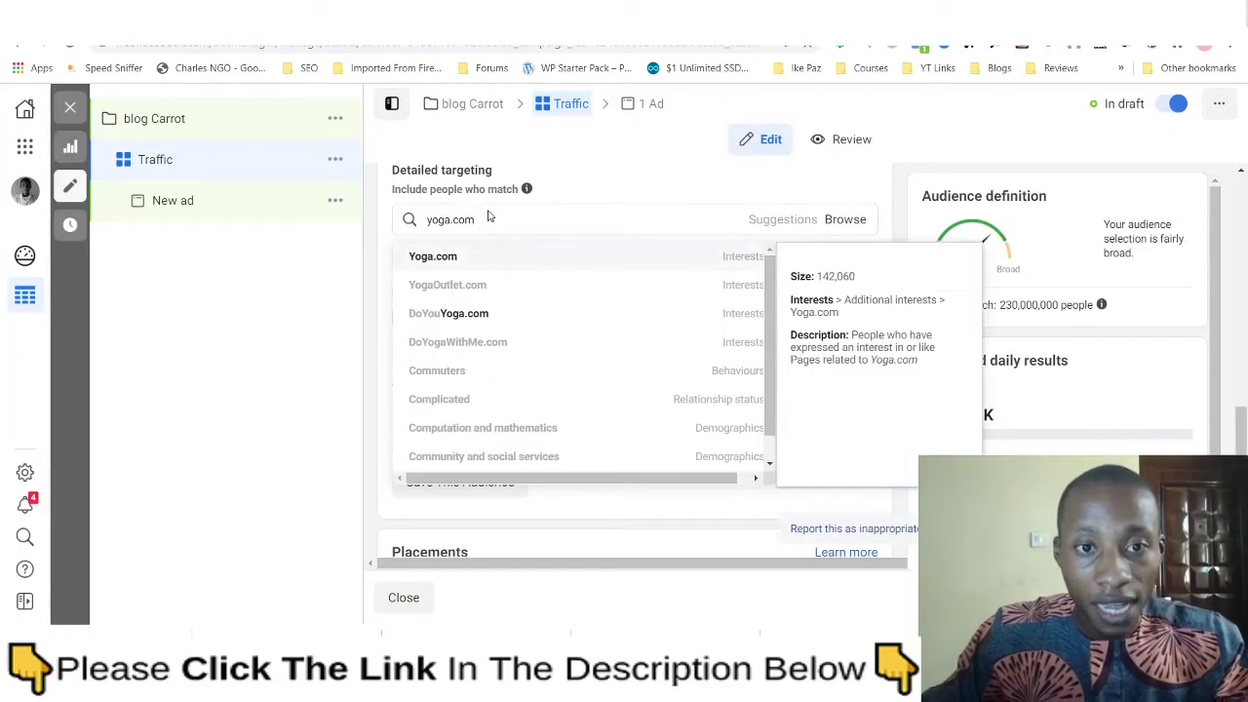
{"action": "triple_click", "coordinate": [492, 221]}
{"action": "type", "text": "yo"}
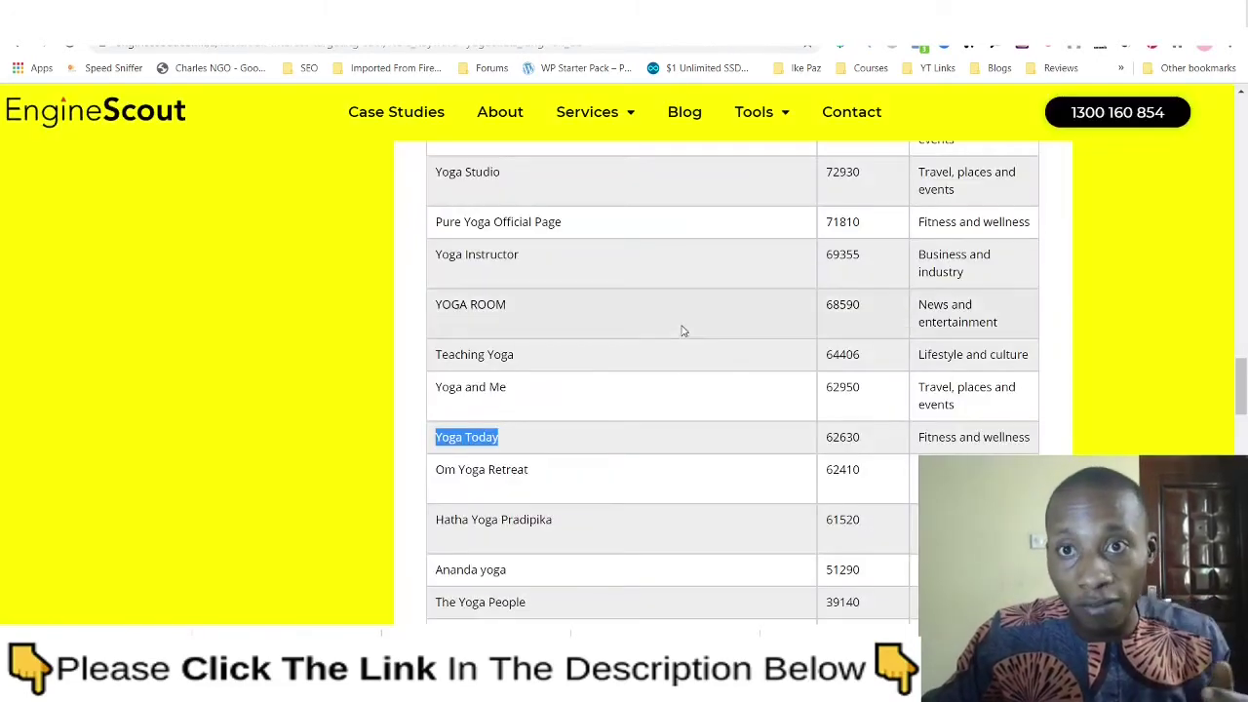
- Clear the detailed targeting search in Ads Manager, enter "yoga" and look through all the suggested interests
{"action": "scroll", "coordinate": [663, 384], "scroll_direction": "down", "scroll_amount": 3}
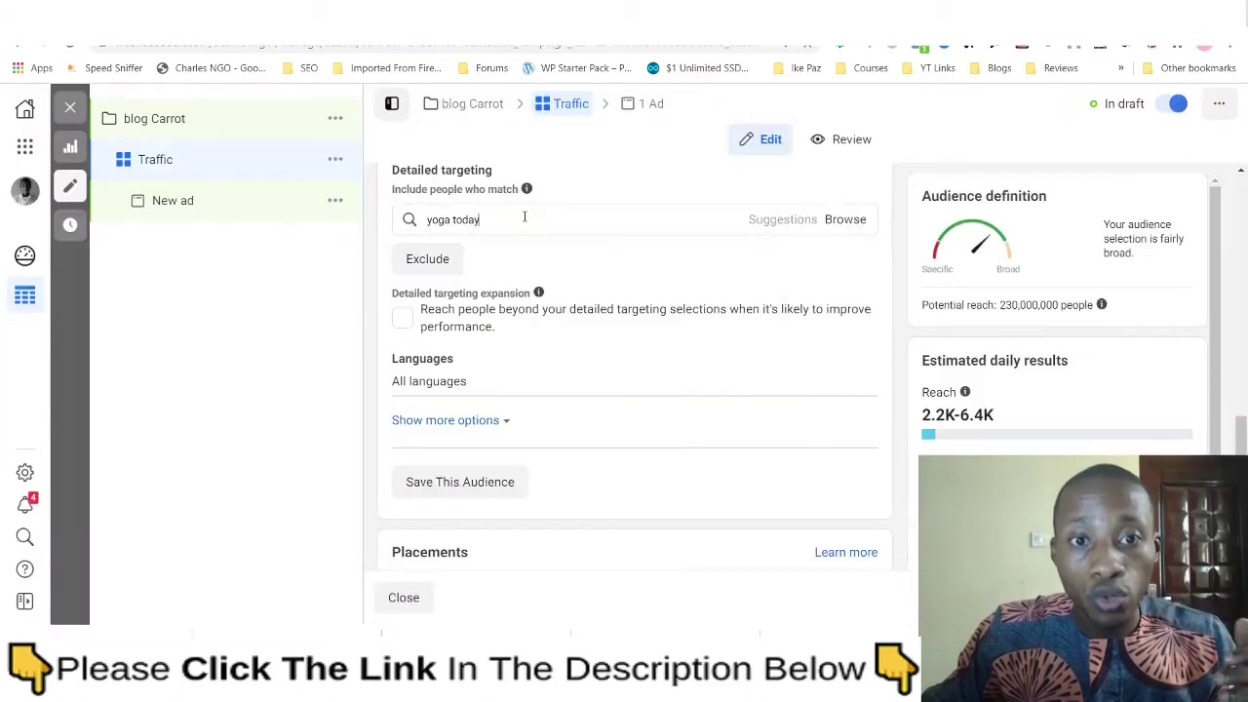
{"action": "triple_click", "coordinate": [524, 219]}
{"action": "key", "text": "BackSpace"}
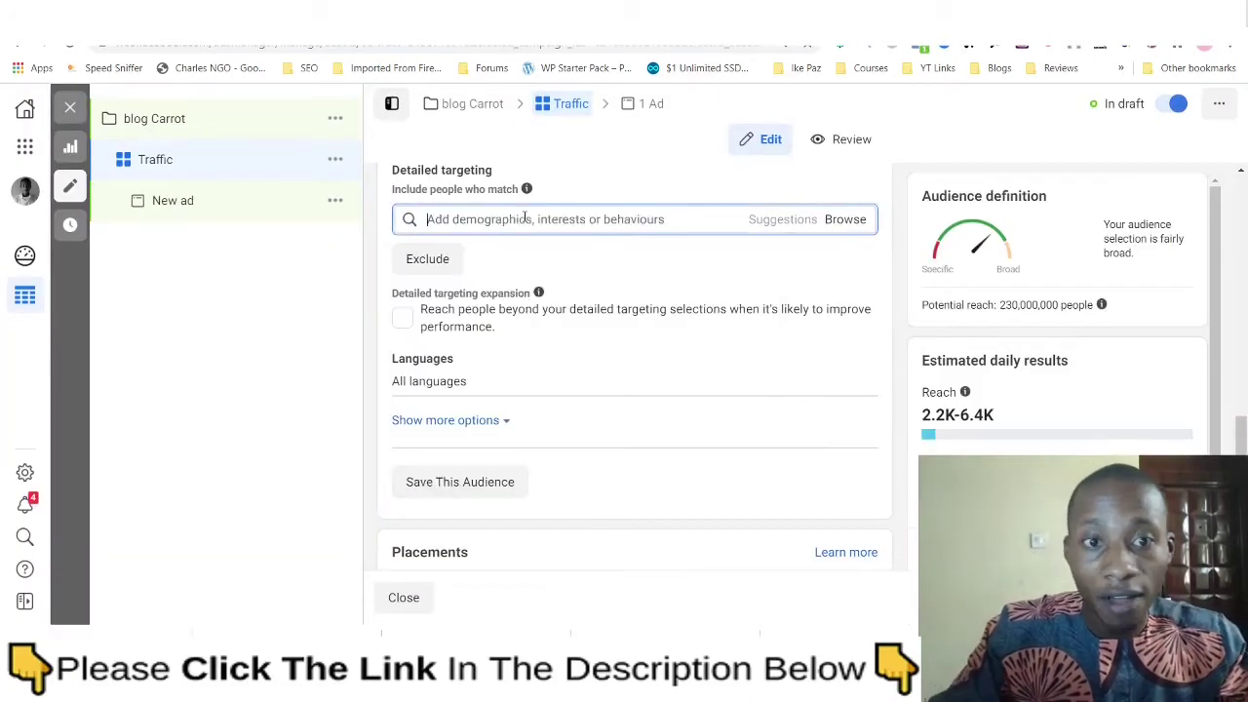
{"action": "type", "text": "yoga"}
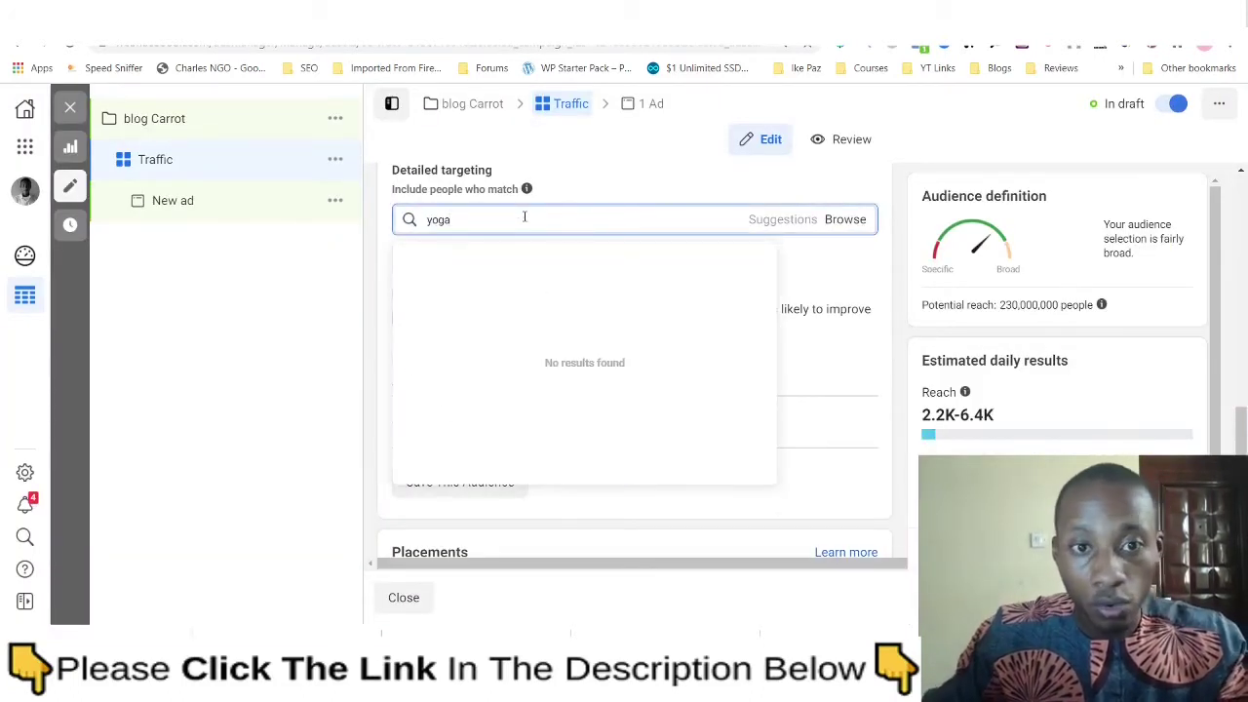
{"action": "scroll", "coordinate": [520, 295], "scroll_direction": "down", "scroll_amount": 5}
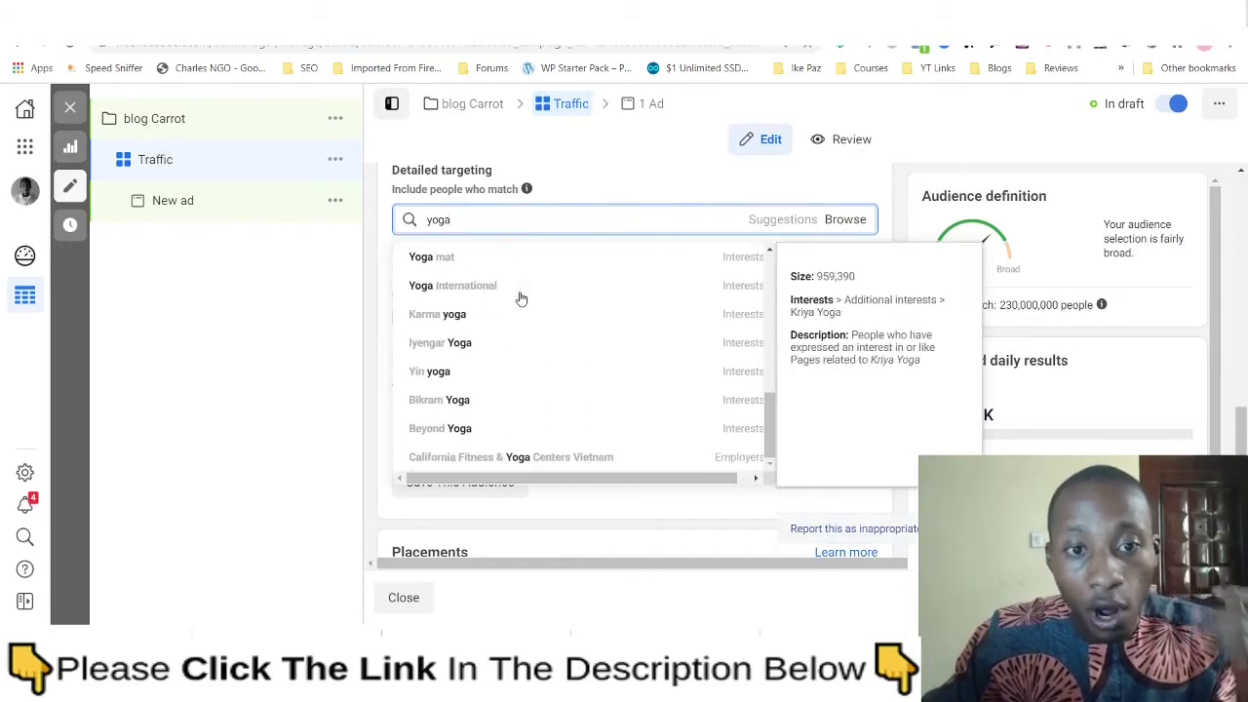
{"action": "scroll", "coordinate": [520, 298], "scroll_direction": "down", "scroll_amount": 5}
- Switch to Engine Scout's Facebook Ad Interest Hunter, search for "basketball" in English (U.S.) and look through the first keywords
{"action": "scroll", "coordinate": [529, 251], "scroll_direction": "up", "scroll_amount": 10}
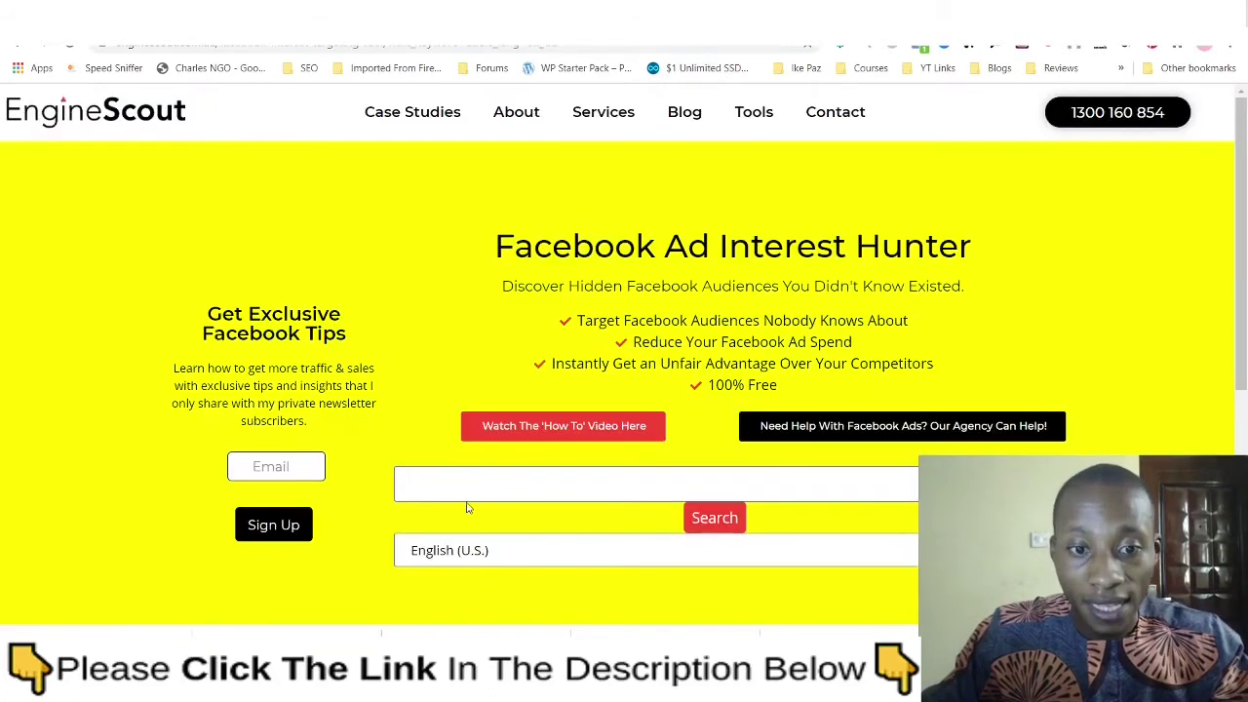
{"action": "left_click", "coordinate": [469, 481]}
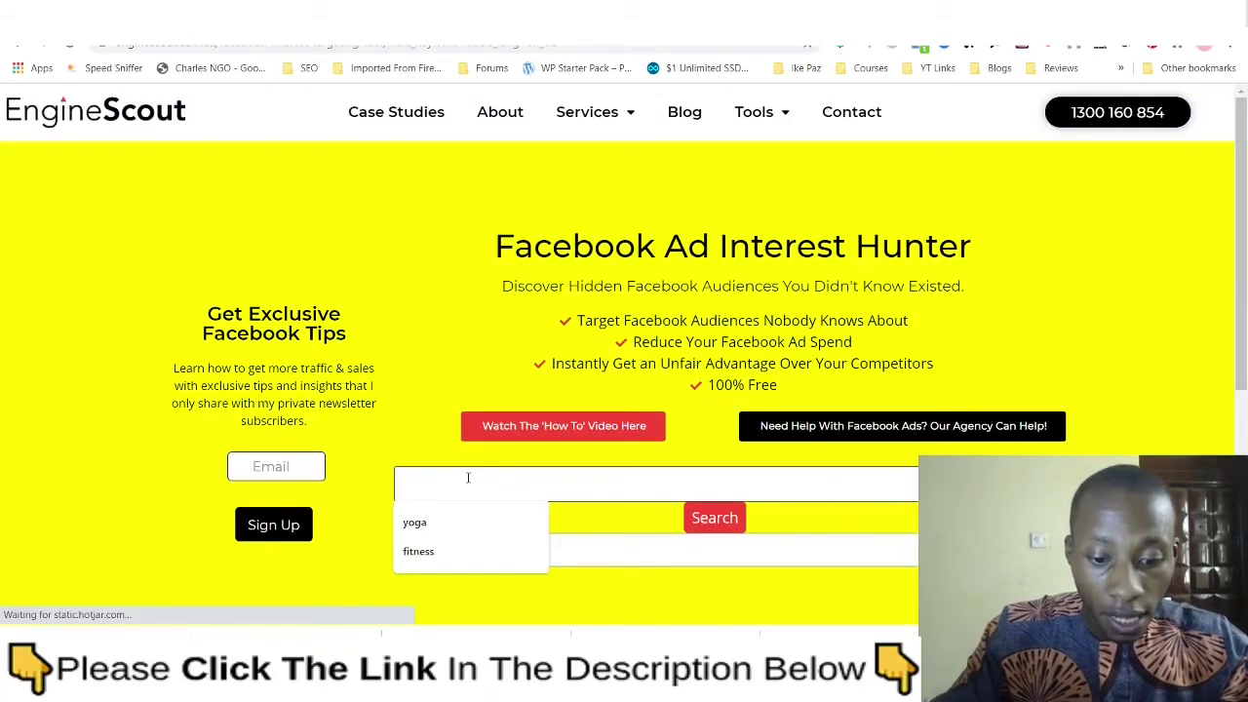
{"action": "type", "text": "basketball"}
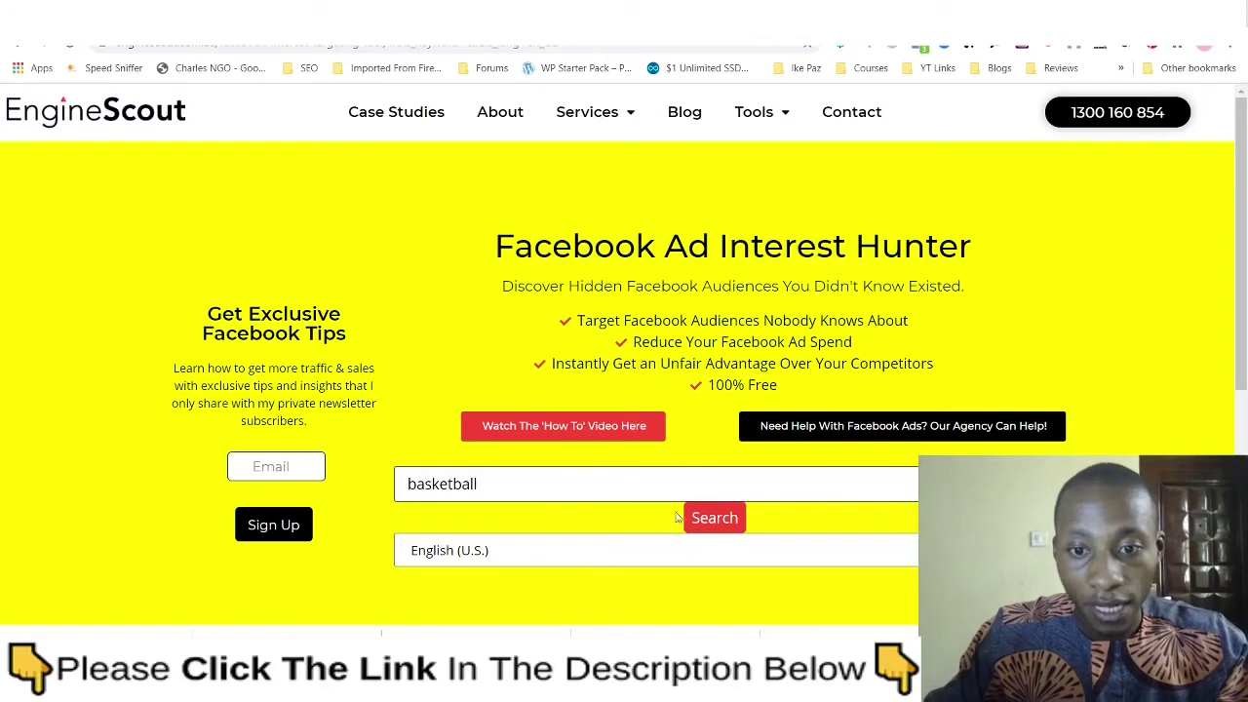
{"action": "left_click", "coordinate": [714, 517]}
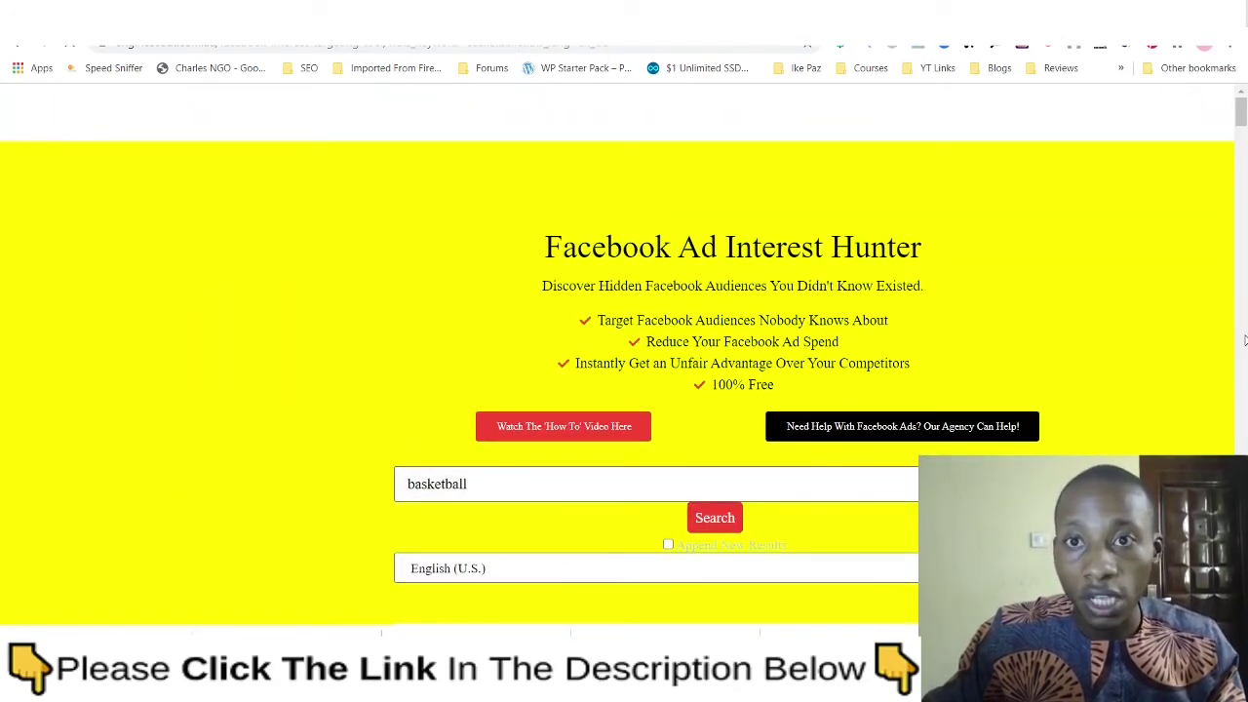
{"action": "scroll", "coordinate": [1014, 277], "scroll_direction": "down", "scroll_amount": 5}
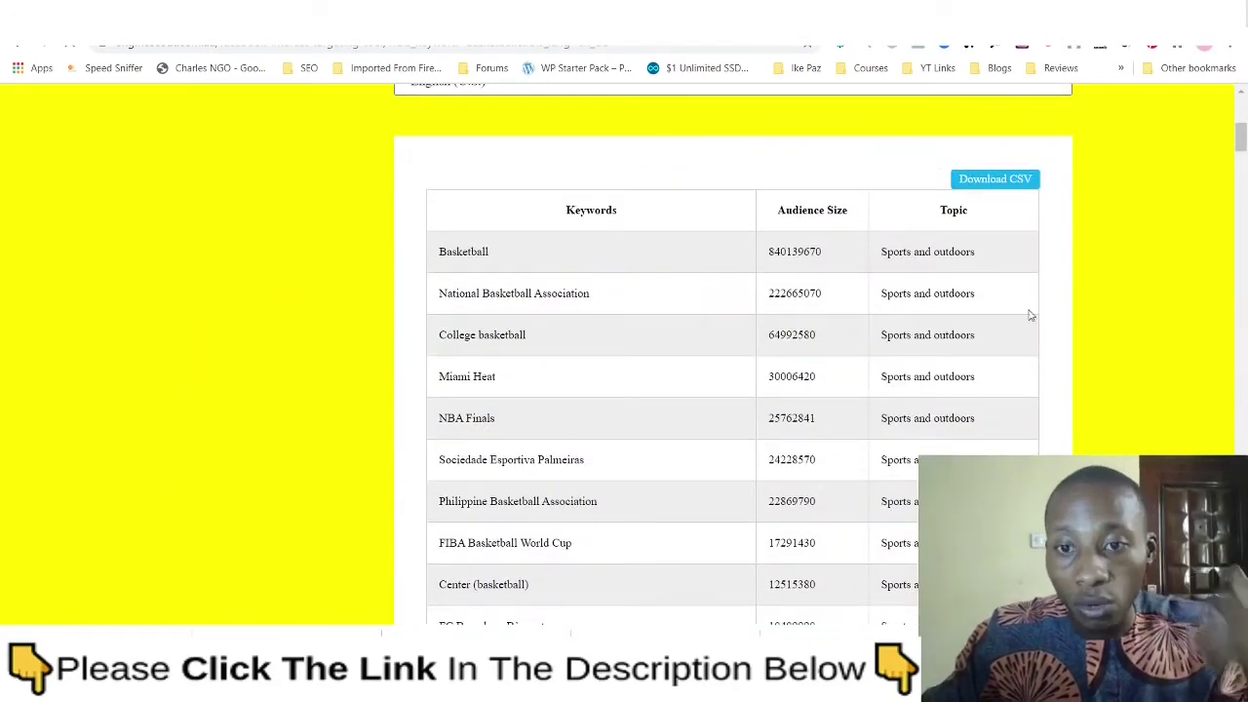
{"action": "scroll", "coordinate": [1030, 315], "scroll_direction": "down", "scroll_amount": 5}
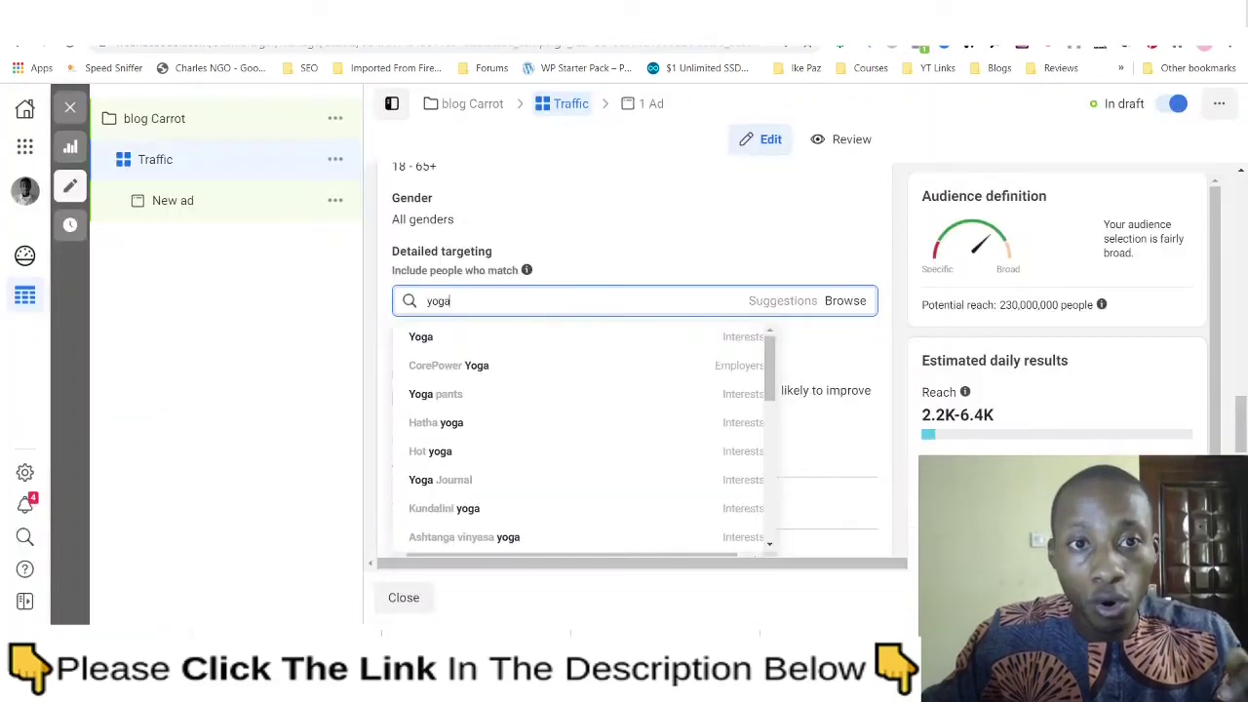
- Replace the detailed targeting search in Ads Manager with "basketball" and look through the suggested interests
{"action": "double_click", "coordinate": [501, 298]}
{"action": "type", "text": "ba"}
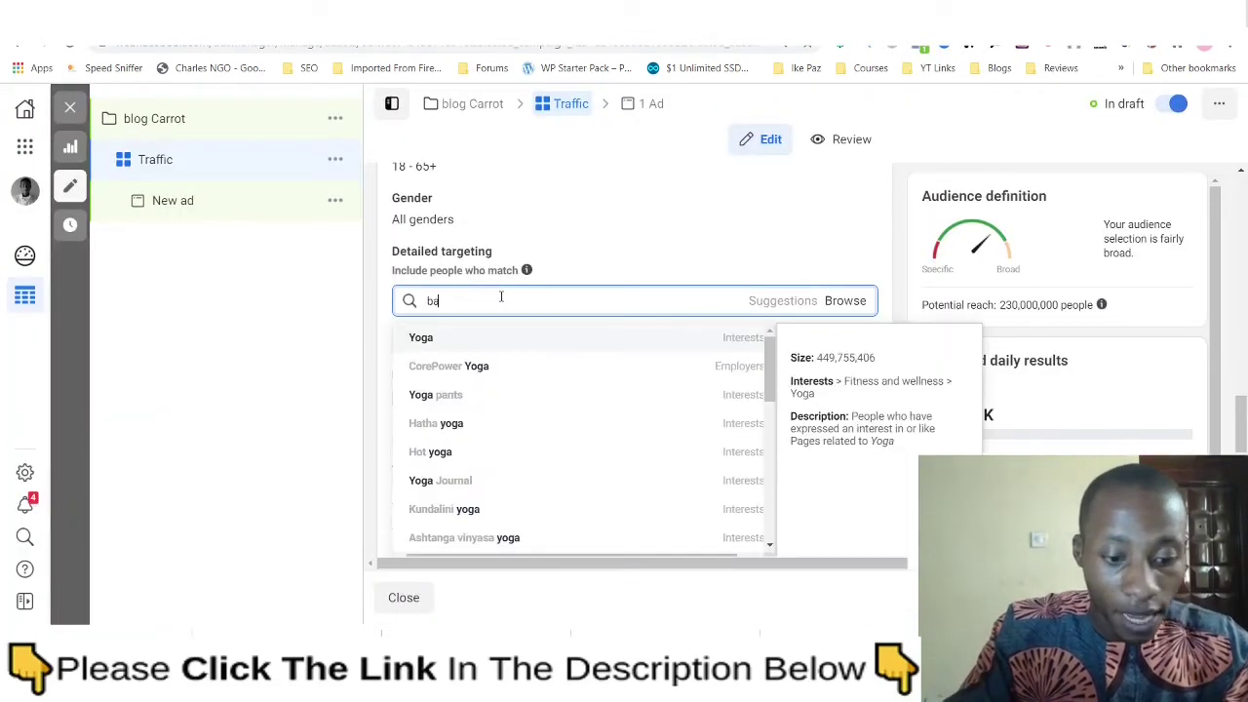
{"action": "type", "text": "sketba"}
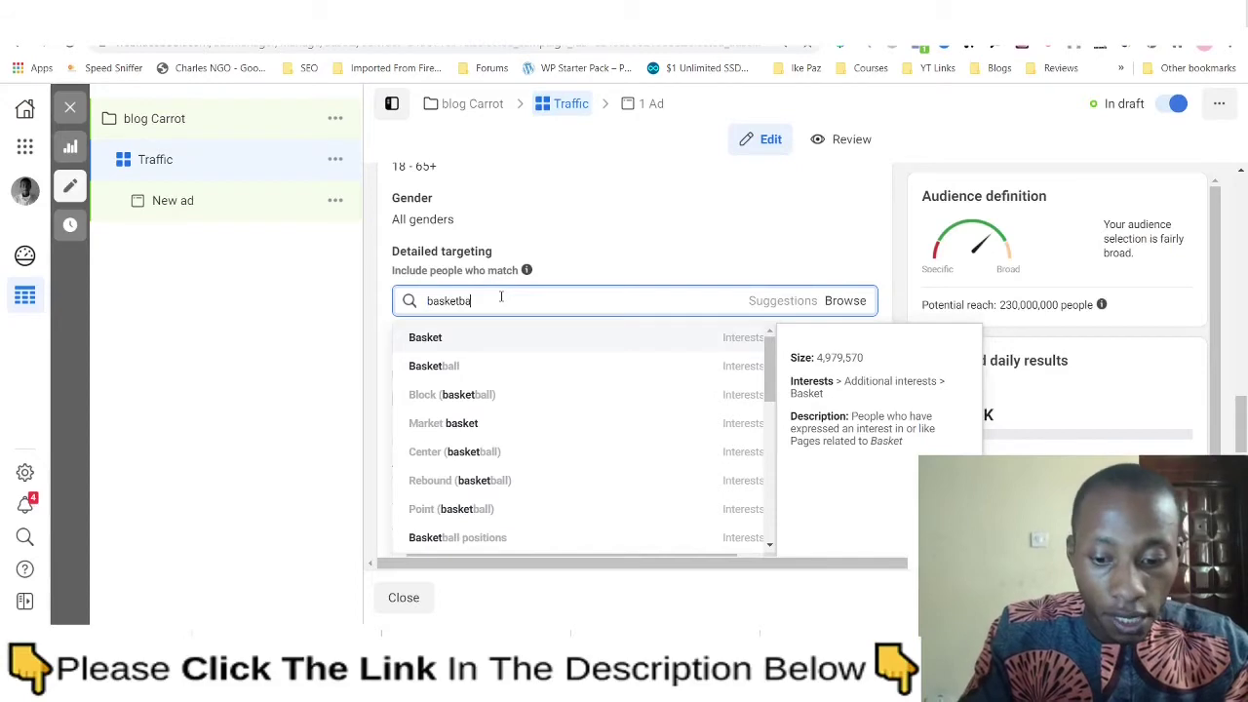
{"action": "type", "text": "ll"}
{"action": "scroll", "coordinate": [526, 369], "scroll_direction": "down", "scroll_amount": 5}
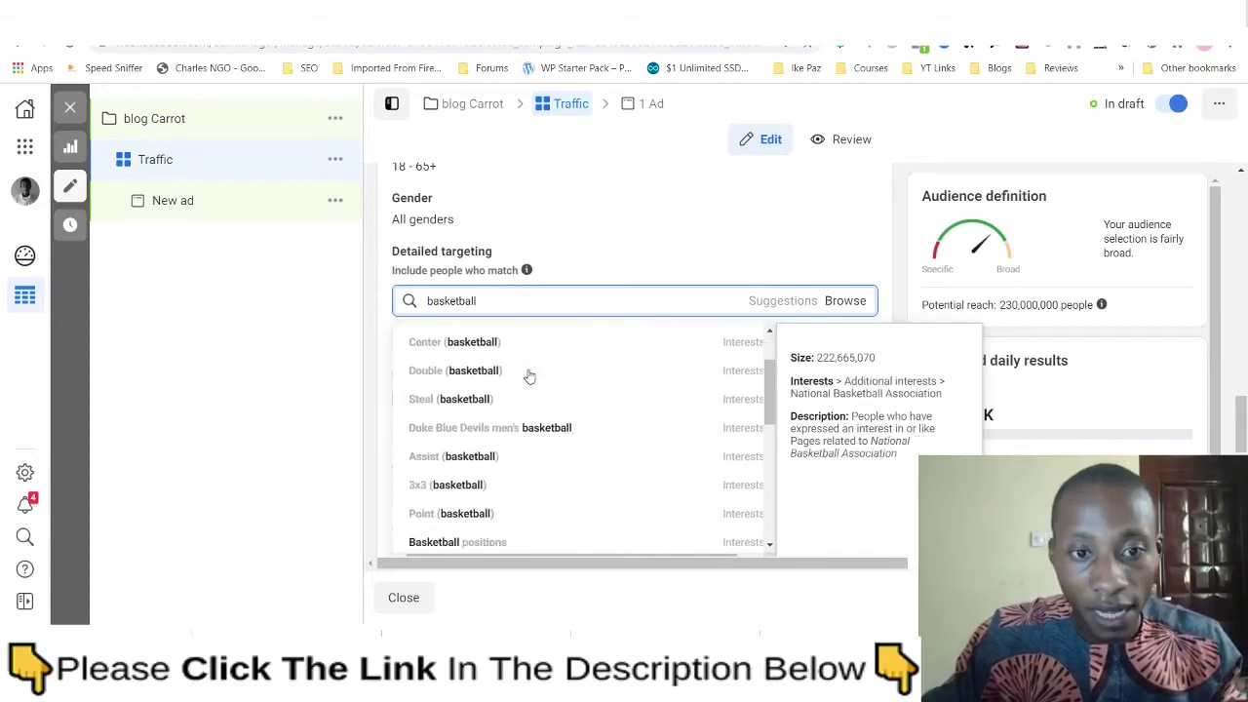
{"action": "scroll", "coordinate": [529, 374], "scroll_direction": "down", "scroll_amount": 8}
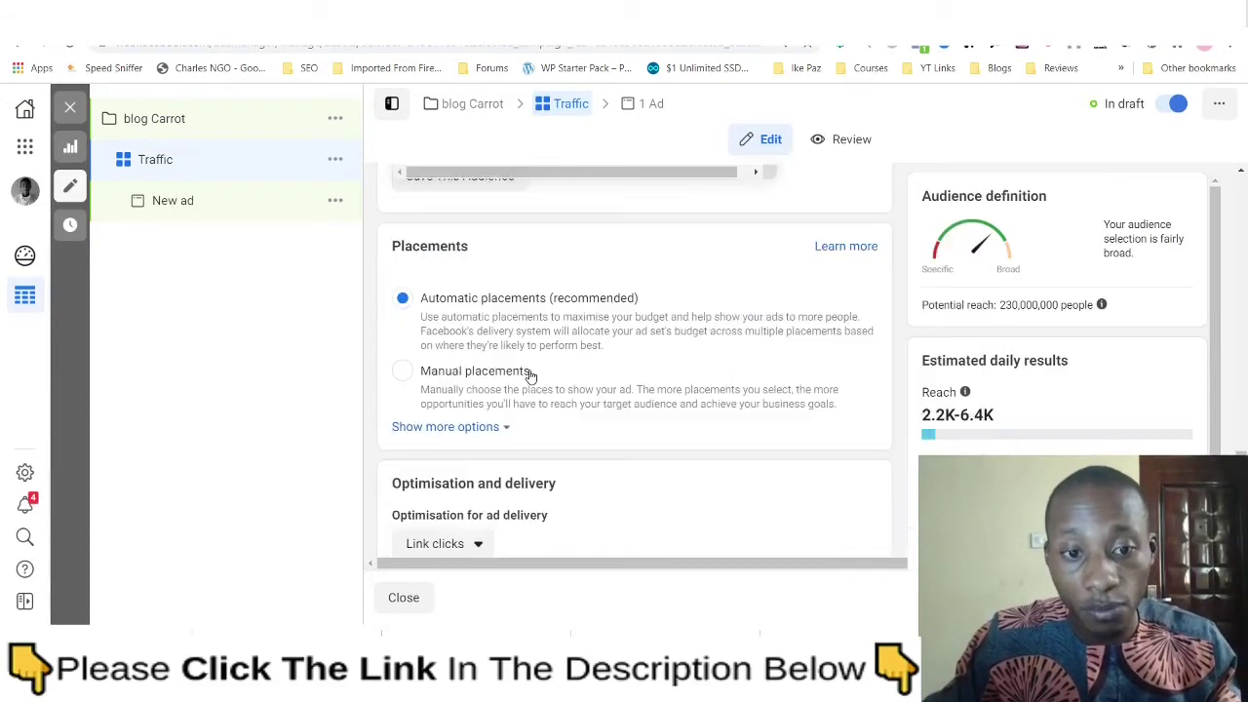
{"action": "scroll", "coordinate": [531, 336], "scroll_direction": "up", "scroll_amount": 6}
{"action": "scroll", "coordinate": [535, 336], "scroll_direction": "down", "scroll_amount": 1}
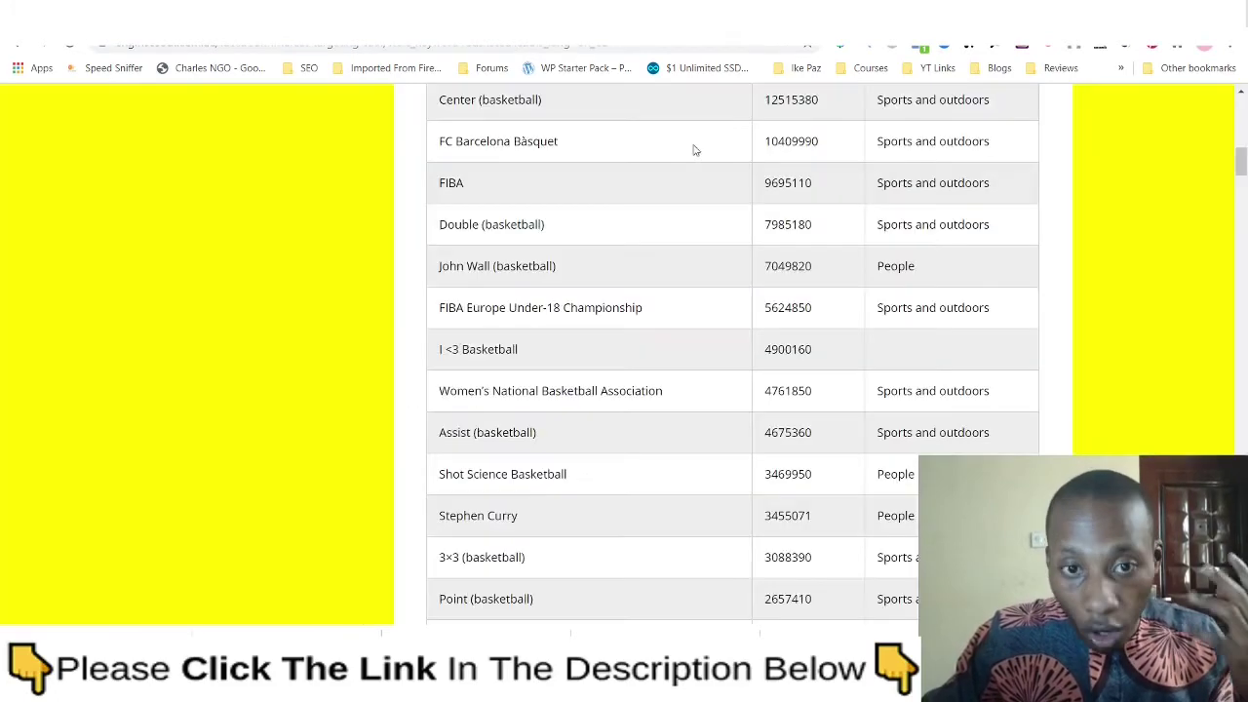
- Sort the Engine Scout basketball results by audience size from largest to smallest and look down the list
{"action": "scroll", "coordinate": [628, 288], "scroll_direction": "down", "scroll_amount": 15}
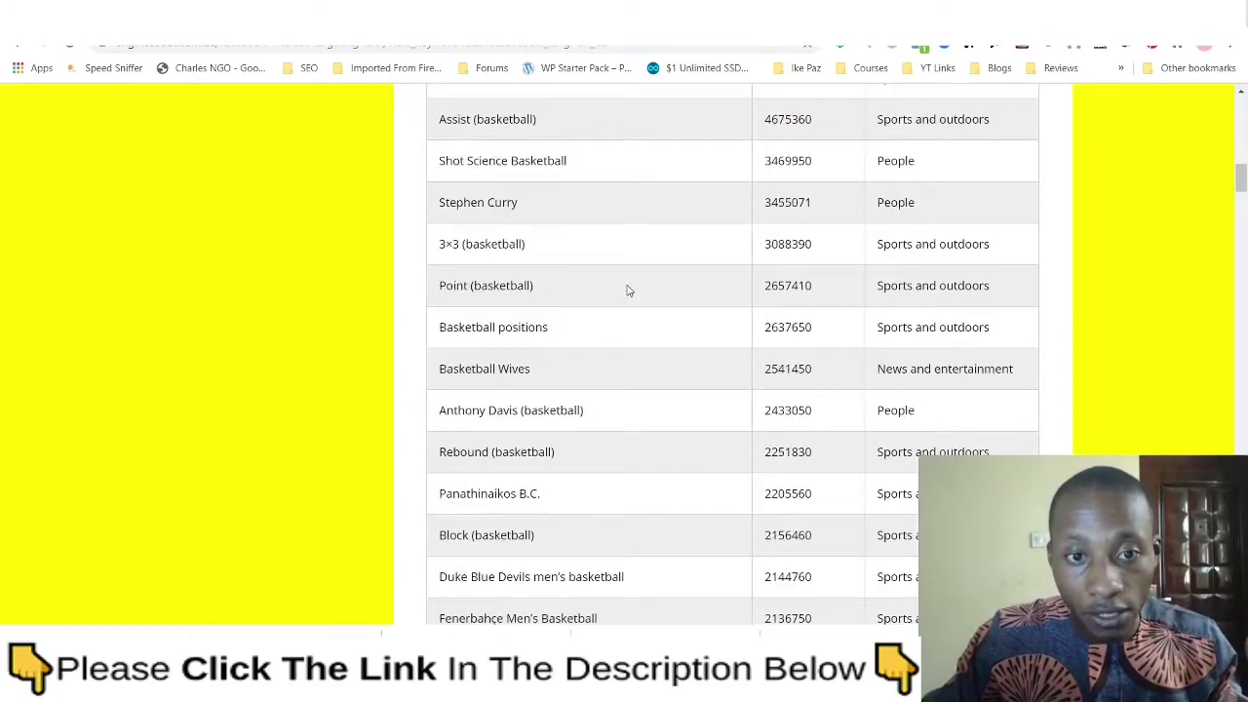
{"action": "scroll", "coordinate": [628, 289], "scroll_direction": "up", "scroll_amount": 15}
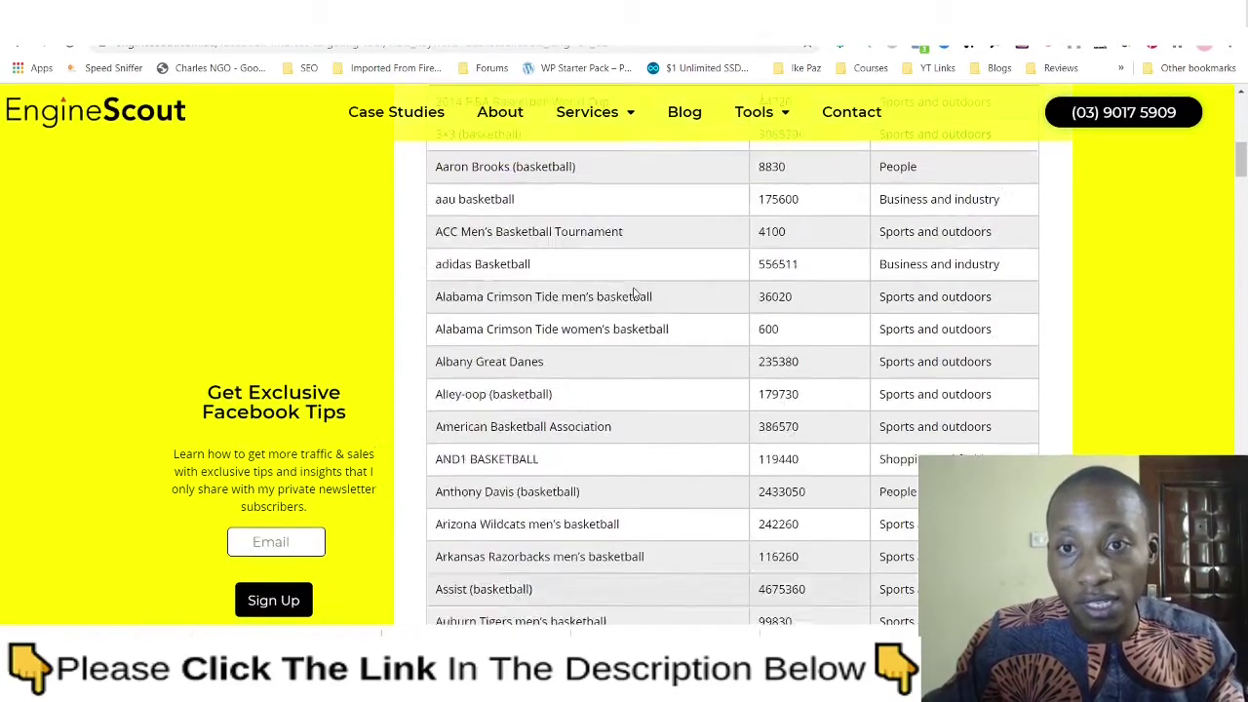
{"action": "scroll", "coordinate": [832, 317], "scroll_direction": "down", "scroll_amount": 3}
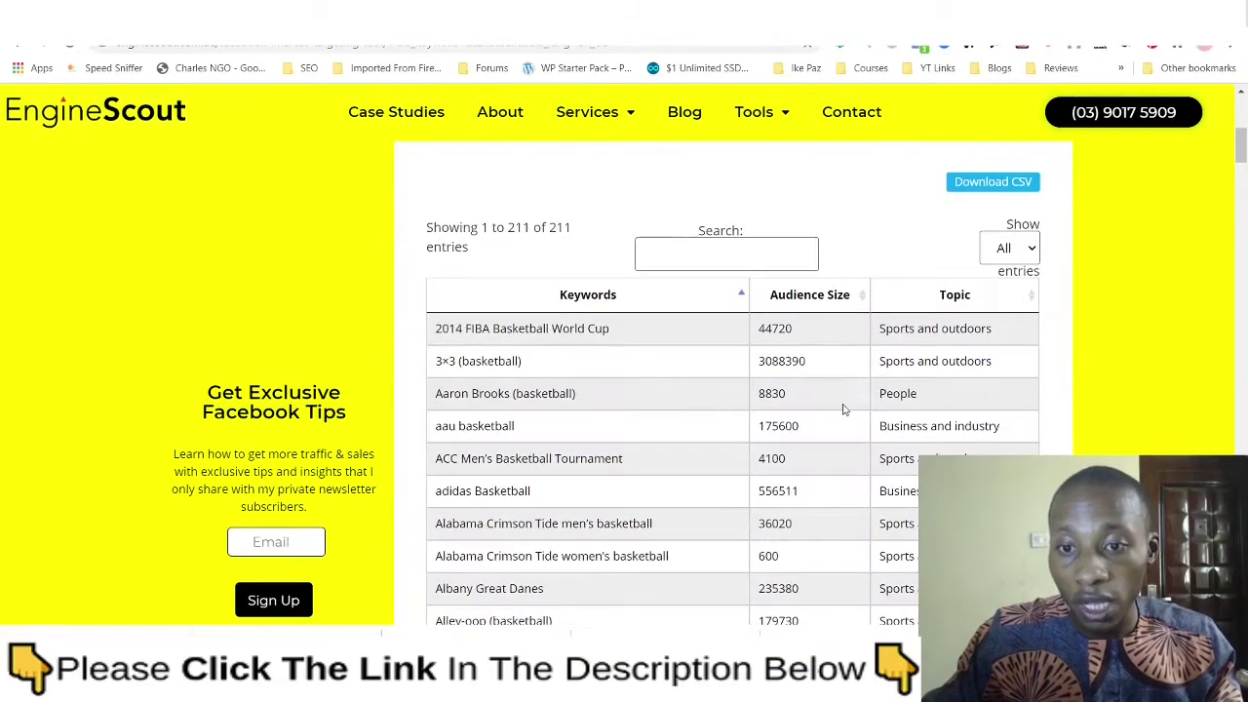
{"action": "left_click", "coordinate": [864, 295]}
{"action": "left_click", "coordinate": [864, 295]}
{"action": "scroll", "coordinate": [646, 443], "scroll_direction": "down", "scroll_amount": 7}
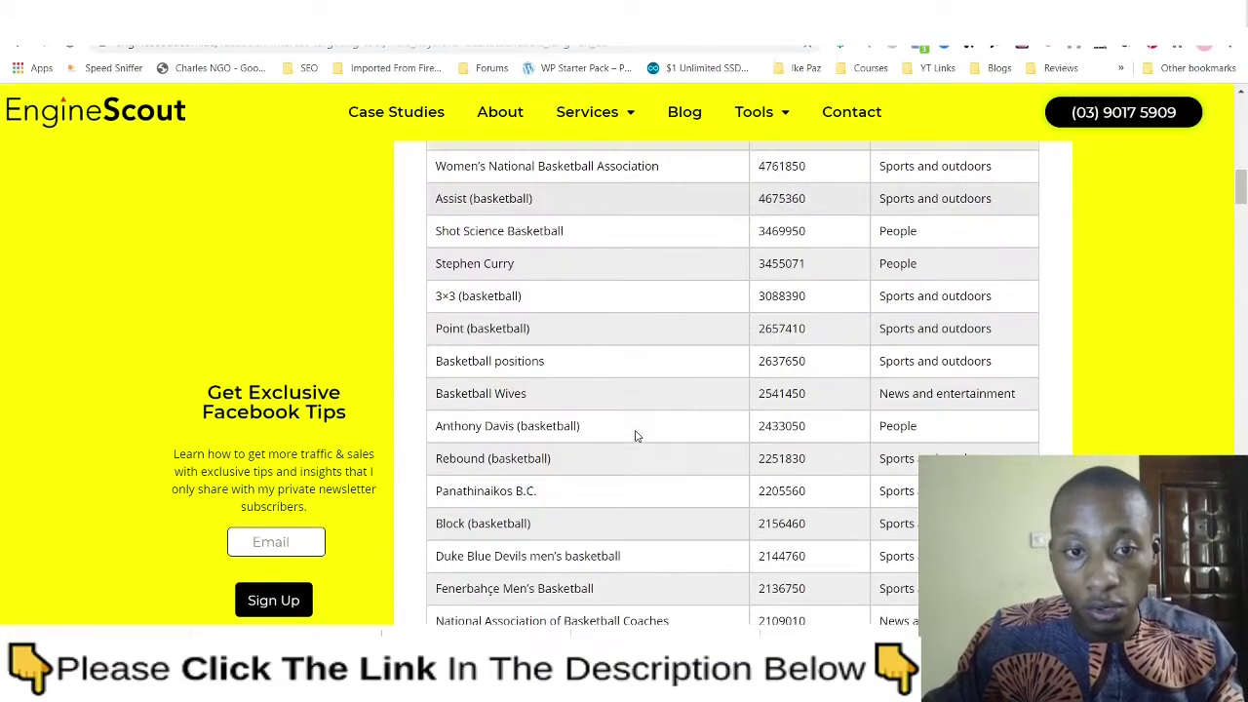
- Copy the keyword Panathinaikos B.C. from the Engine Scout results and search Ads Manager's detailed targeting for it
{"action": "scroll", "coordinate": [628, 430], "scroll_direction": "down", "scroll_amount": 1}
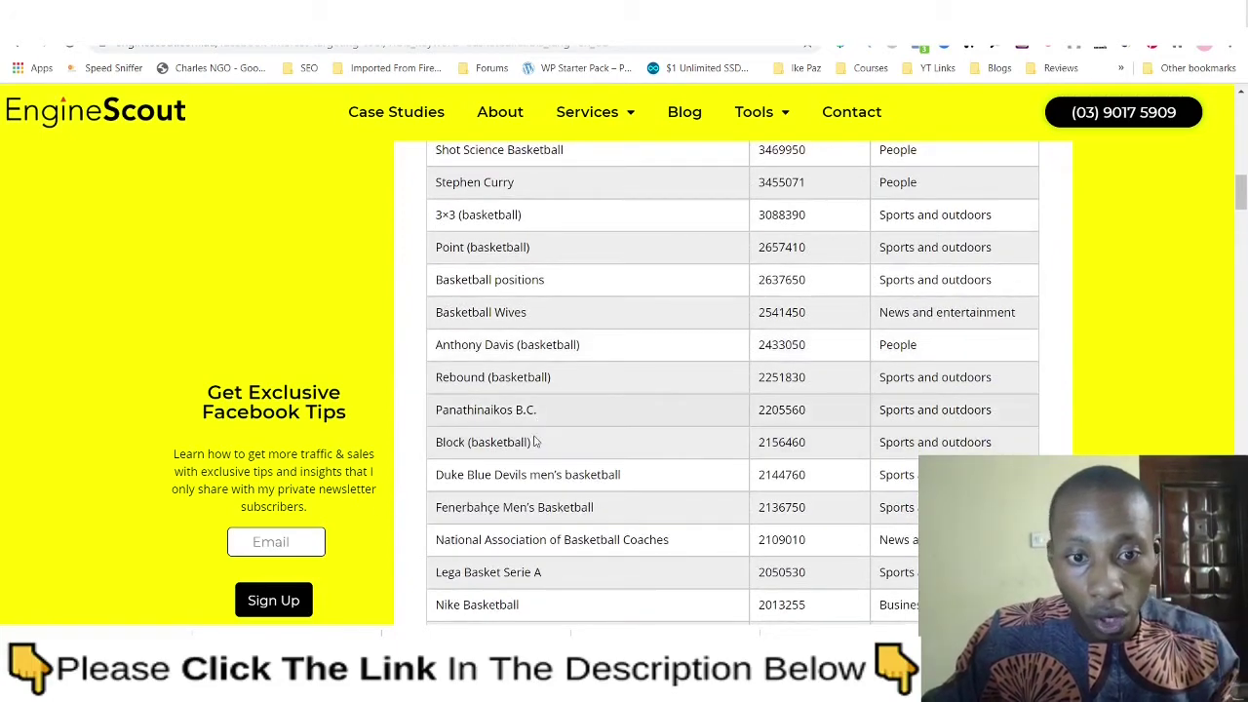
{"action": "left_click_drag", "start_coordinate": [544, 413], "coordinate": [435, 417]}
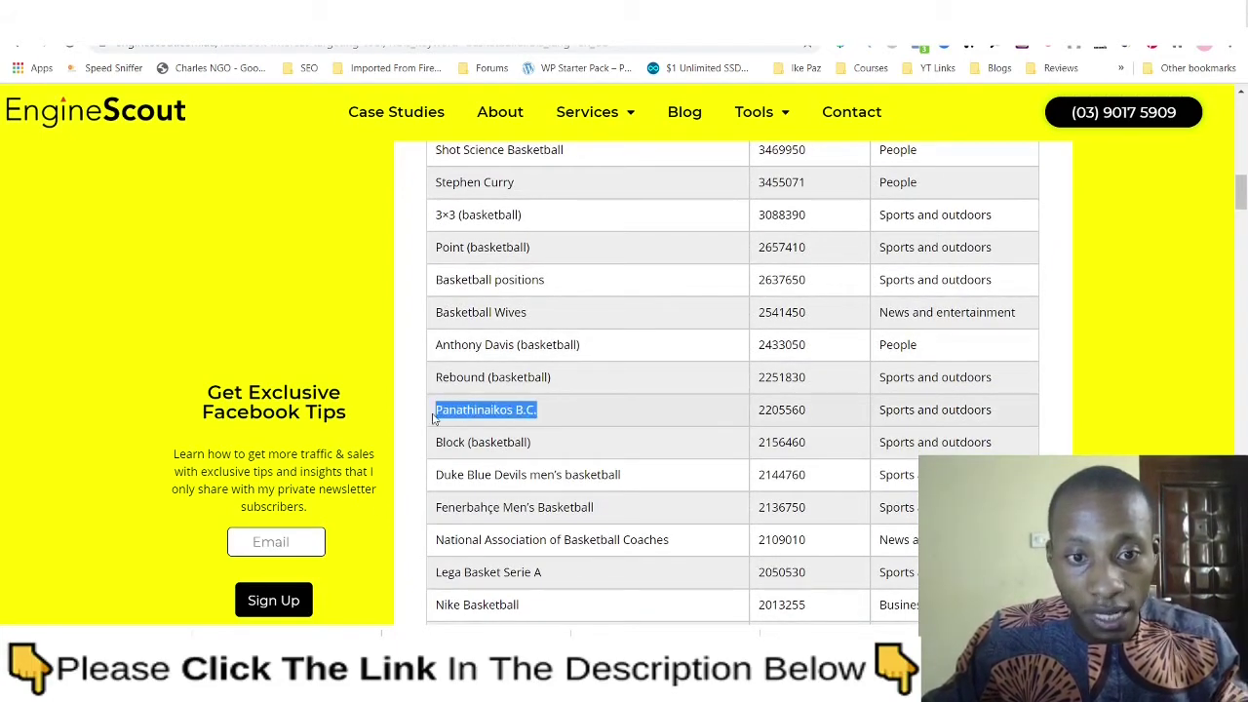
{"action": "right_click", "coordinate": [451, 410]}
{"action": "left_click", "coordinate": [480, 418]}
{"action": "key", "text": "ctrl+Tab"}
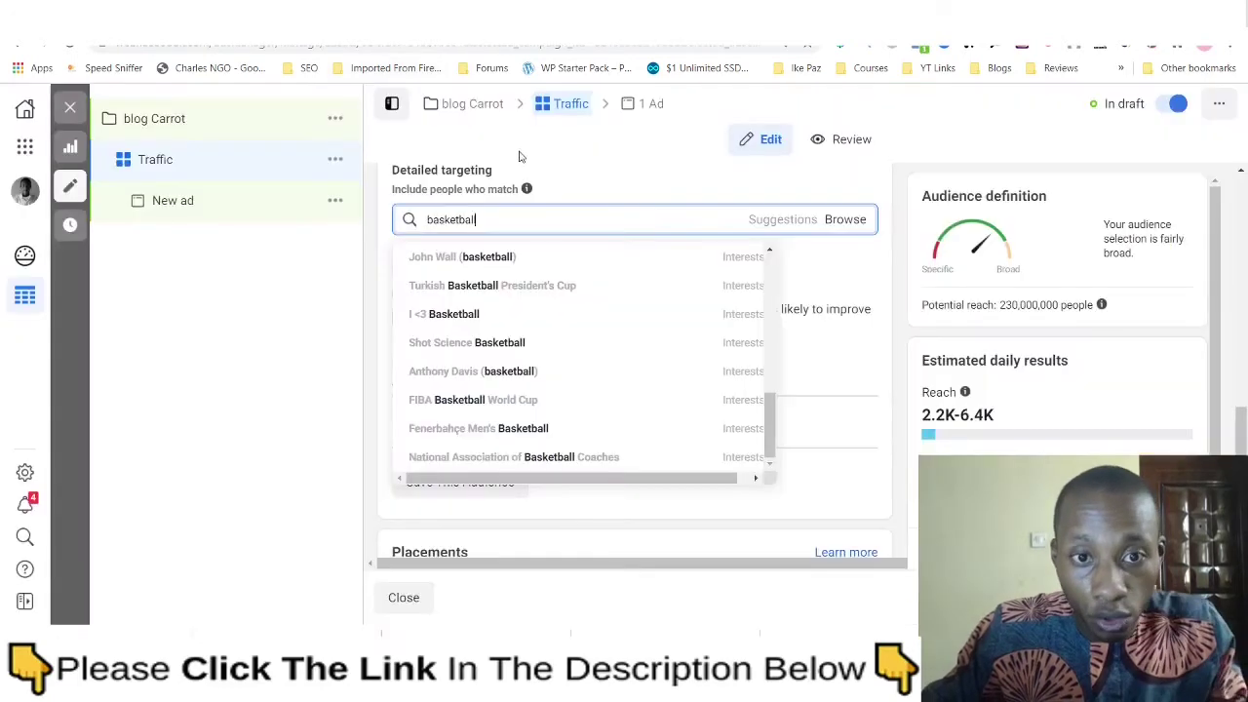
{"action": "key", "text": "ctrl+a"}
{"action": "key", "text": "BackSpace"}
{"action": "left_click", "coordinate": [474, 219]}
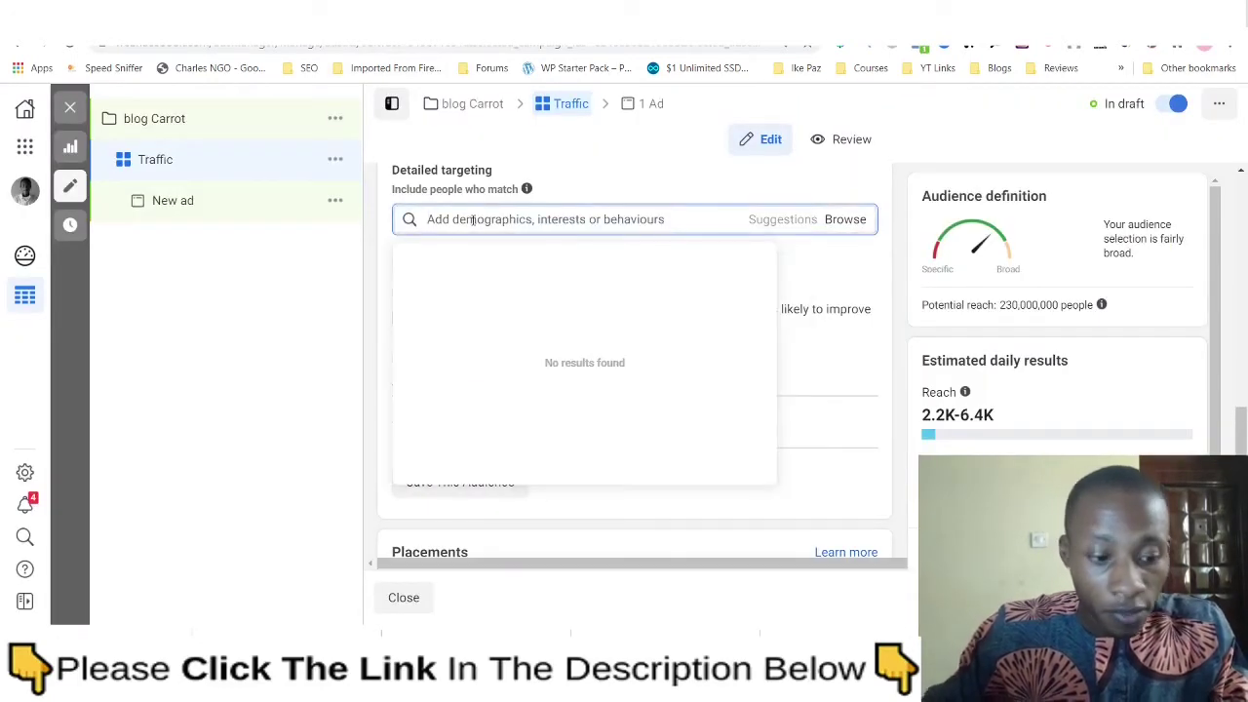
{"action": "key", "text": "ctrl+v"}
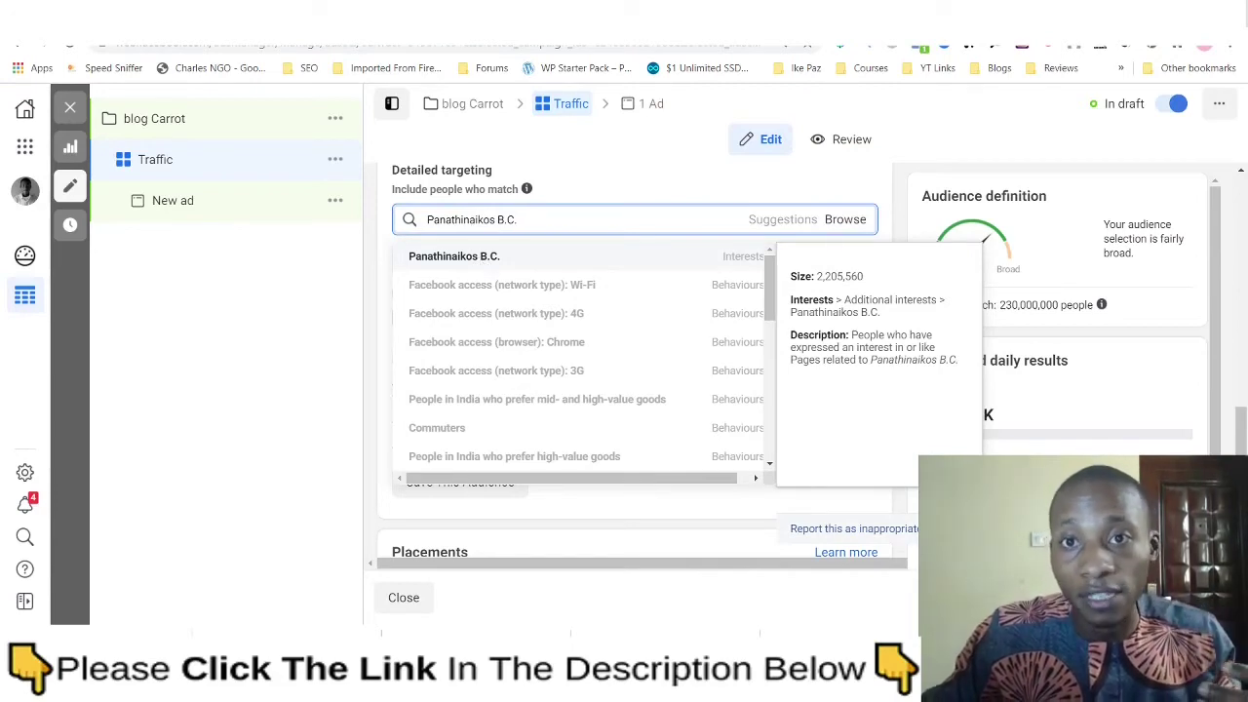
- Copy the keyword Anthony Davis (basketball) from the Engine Scout results and return to Ads Manager's detailed targeting
{"action": "key", "text": "ctrl+Tab"}
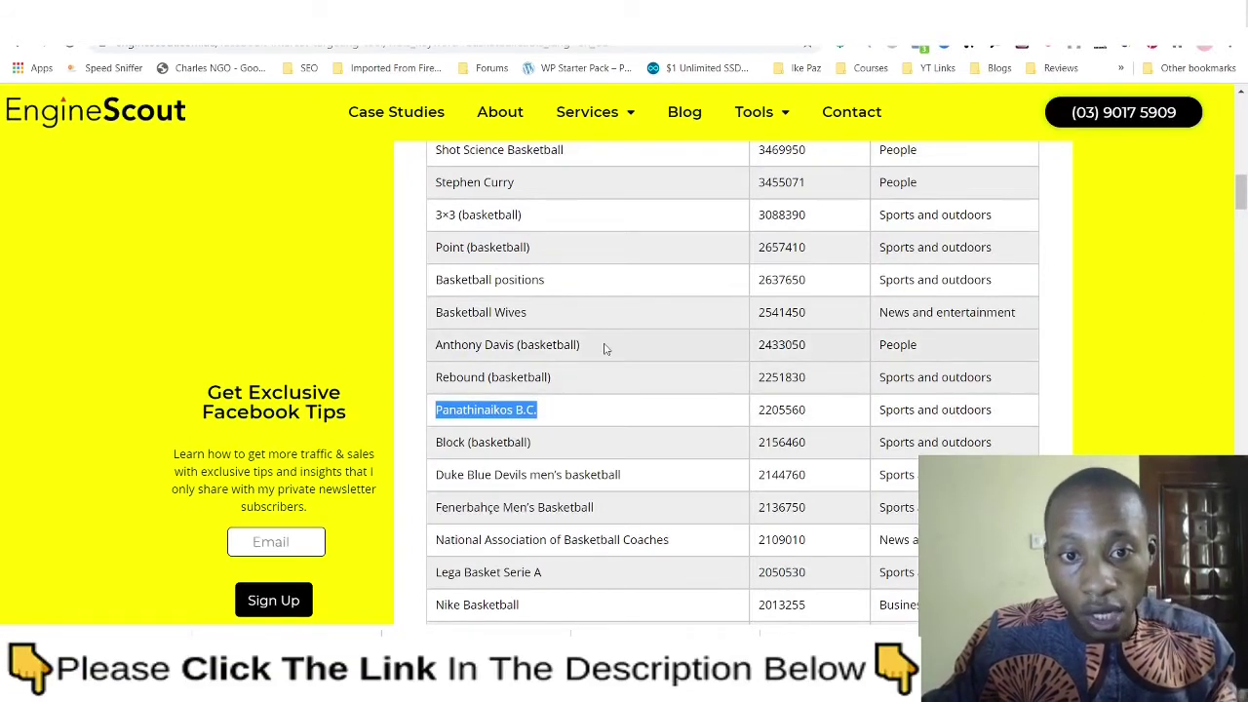
{"action": "left_click_drag", "start_coordinate": [592, 351], "coordinate": [435, 349]}
{"action": "right_click", "coordinate": [493, 355]}
{"action": "left_click", "coordinate": [502, 355]}
{"action": "key", "text": "ctrl+Tab"}
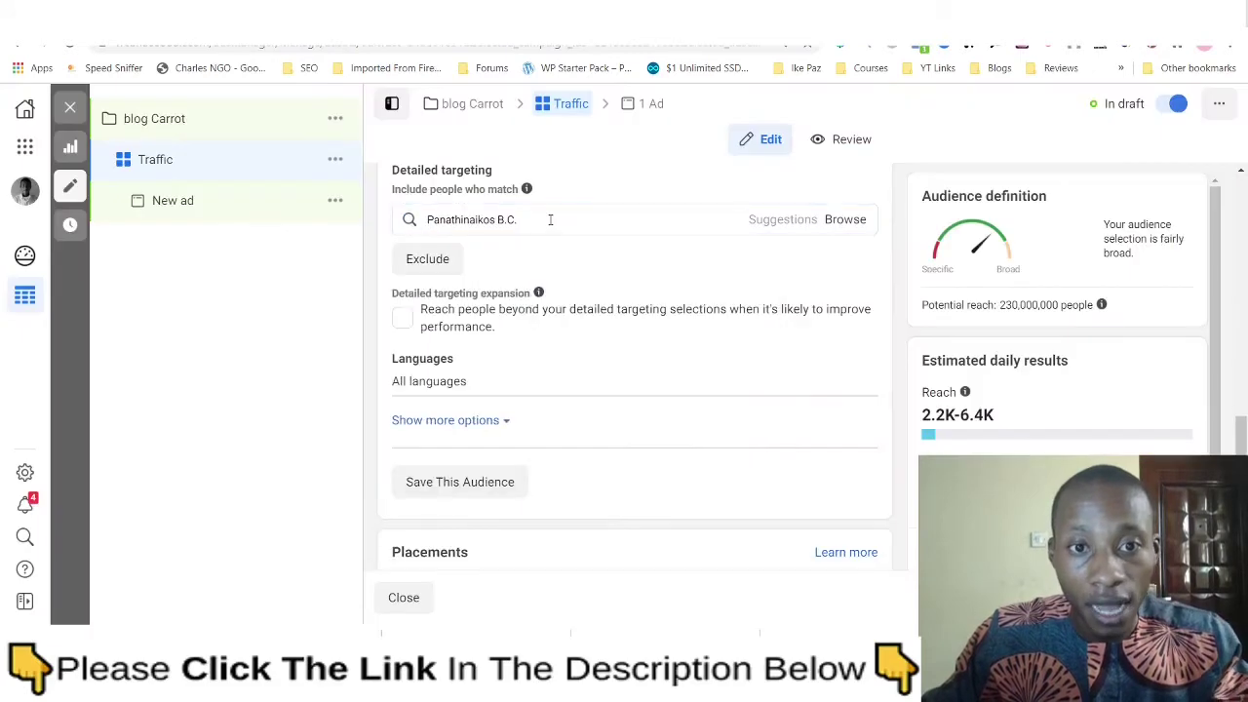
- Clear Panathinaikos B.C. from the detailed targeting search, enter "basketball" and check the whole suggestion list for Anthony Davis (basketball)
{"action": "key", "text": "BackSpace"}
{"action": "key", "text": "BackSpace"}
{"action": "key", "text": "BackSpace"}
{"action": "key", "text": "BackSpace"}
{"action": "key", "text": "BackSpace"}
{"action": "key", "text": "BackSpace"}
{"action": "key", "text": "BackSpace"}
{"action": "key", "text": "BackSpace"}
{"action": "key", "text": "BackSpace"}
{"action": "key", "text": "BackSpace"}
{"action": "key", "text": "BackSpace"}
{"action": "key", "text": "BackSpace"}
{"action": "key", "text": "BackSpace"}
{"action": "key", "text": "BackSpace"}
{"action": "key", "text": "BackSpace"}
{"action": "key", "text": "BackSpace"}
{"action": "key", "text": "BackSpace"}
{"action": "type", "text": "basketball"}
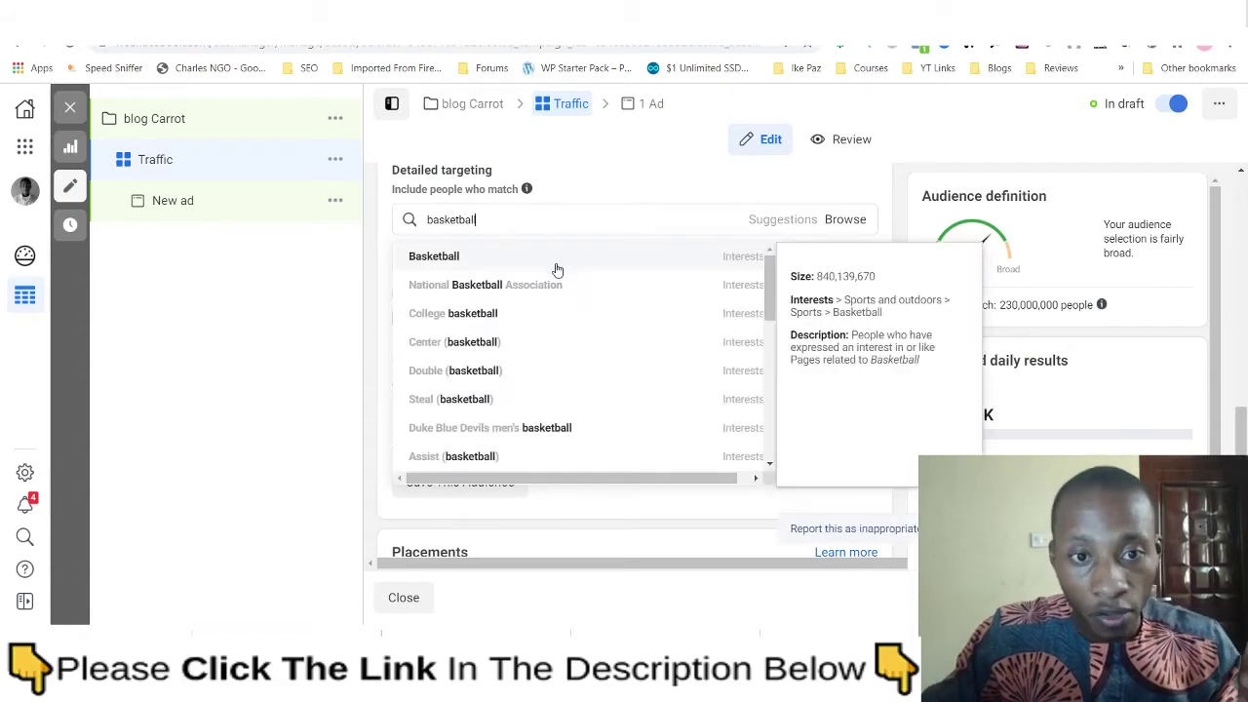
{"action": "scroll", "coordinate": [556, 278], "scroll_direction": "down", "scroll_amount": 5}
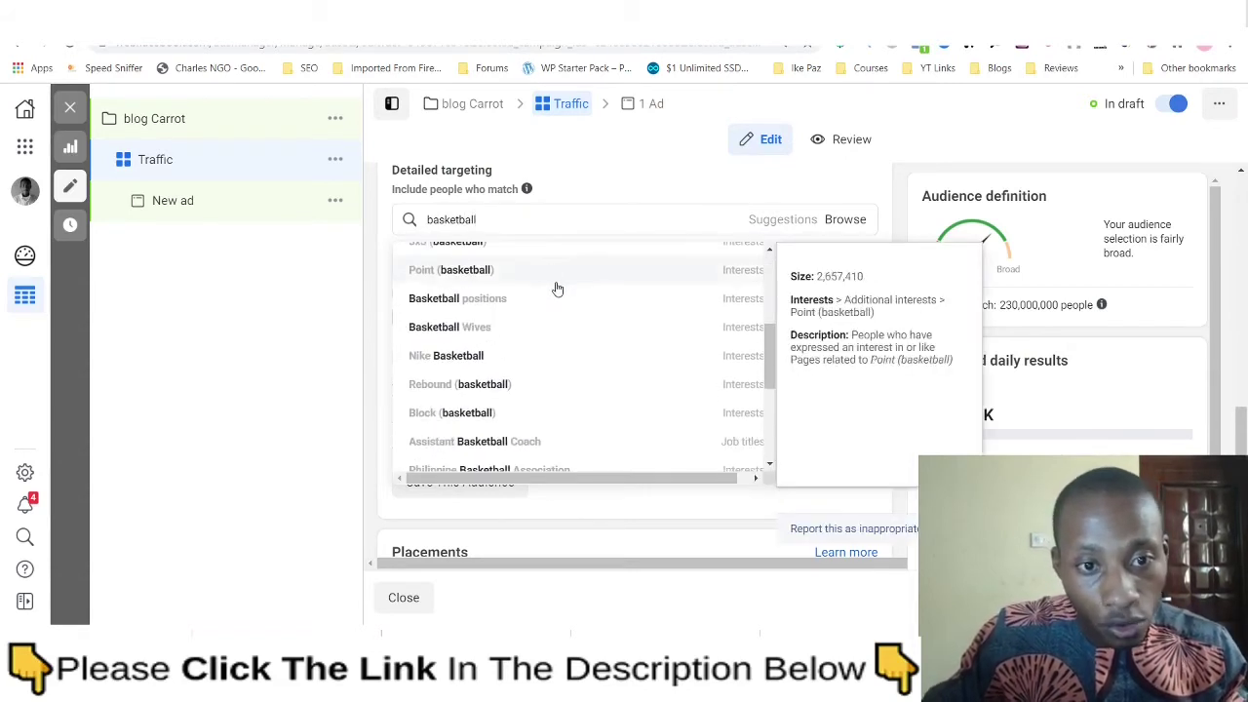
{"action": "scroll", "coordinate": [557, 292], "scroll_direction": "down", "scroll_amount": 4}
{"action": "scroll", "coordinate": [556, 323], "scroll_direction": "down", "scroll_amount": 3}
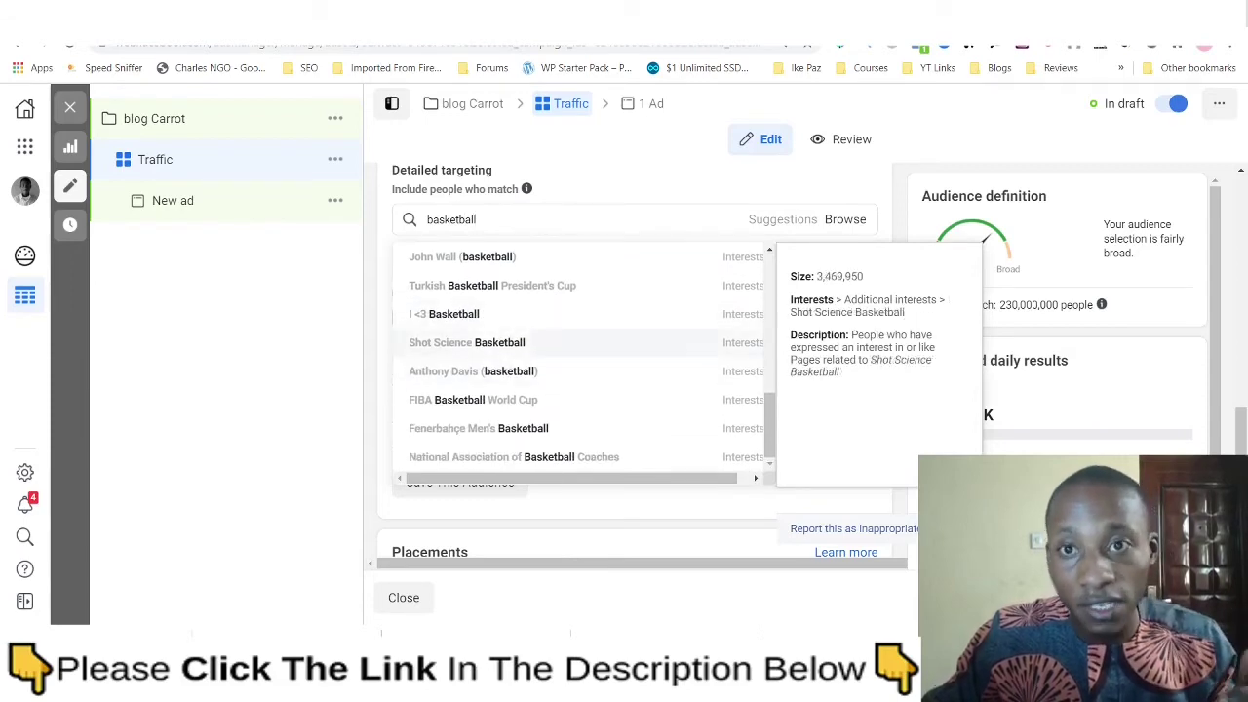
- Look further down the Engine Scout results to the smaller audiences and copy the keyword Washington Huskies men's basketball
{"action": "key", "text": "ctrl+Tab"}
{"action": "scroll", "coordinate": [686, 349], "scroll_direction": "down", "scroll_amount": 8}
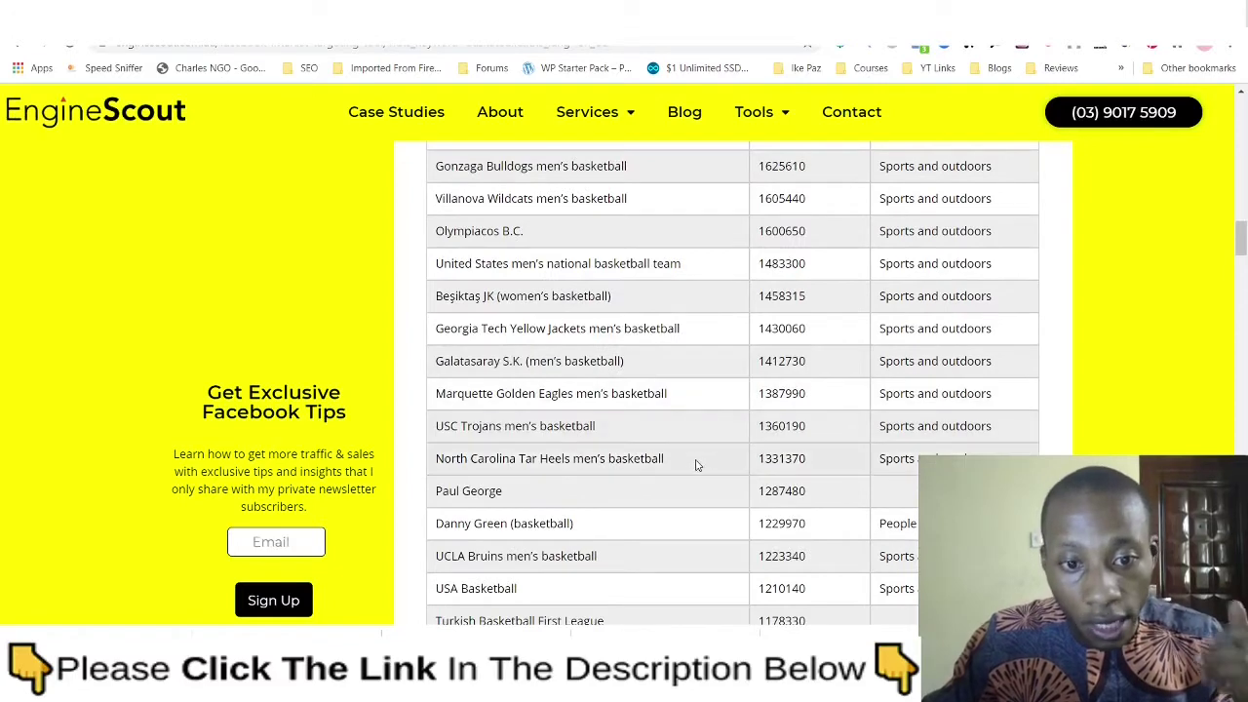
{"action": "scroll", "coordinate": [688, 429], "scroll_direction": "down", "scroll_amount": 2}
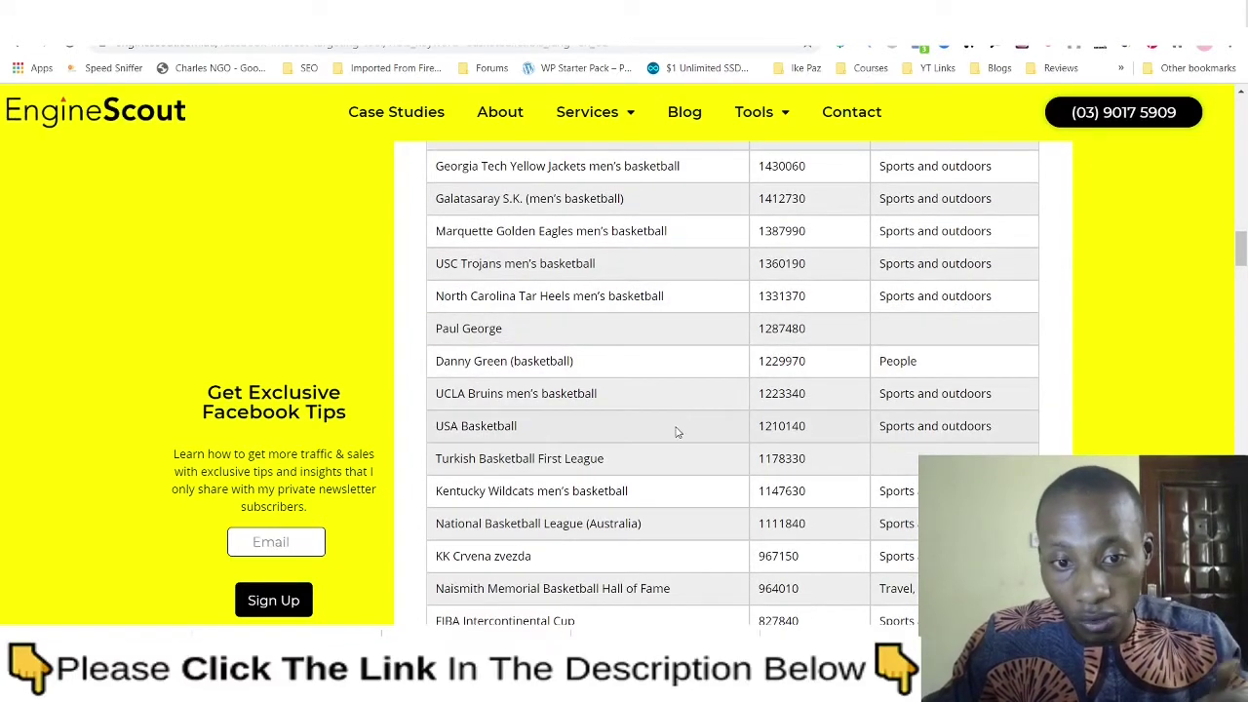
{"action": "scroll", "coordinate": [632, 485], "scroll_direction": "down", "scroll_amount": 3}
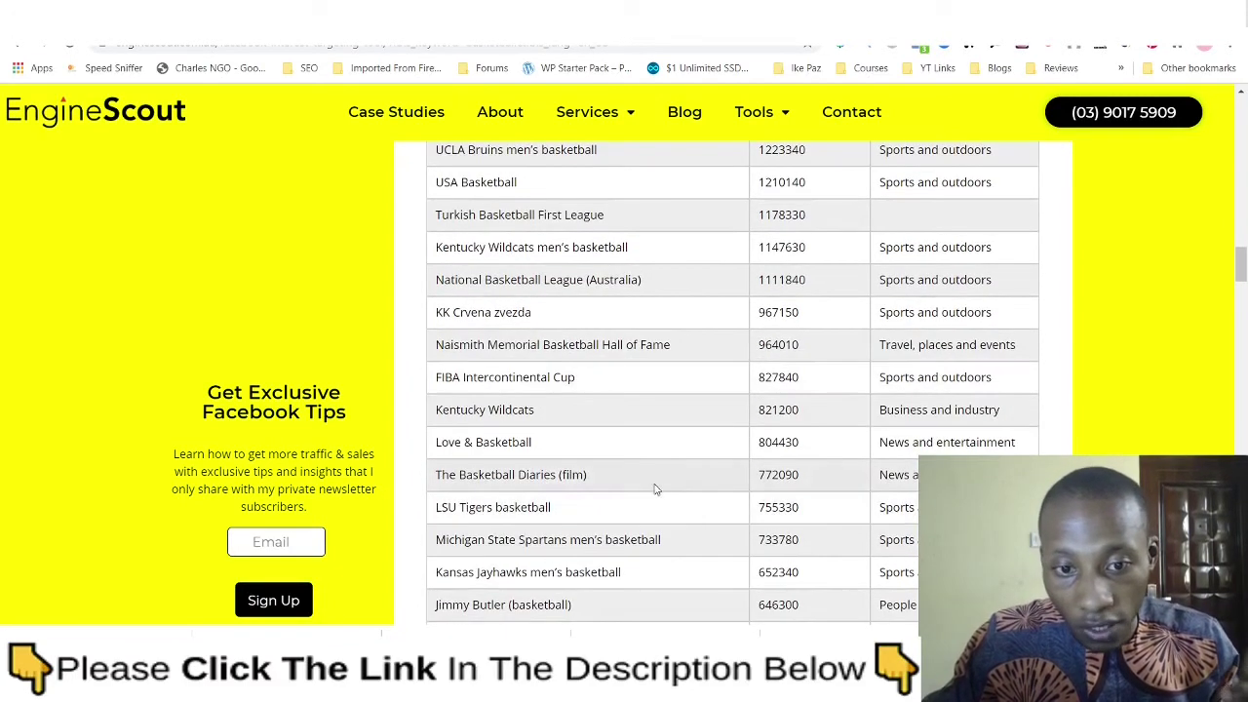
{"action": "scroll", "coordinate": [650, 473], "scroll_direction": "down", "scroll_amount": 2}
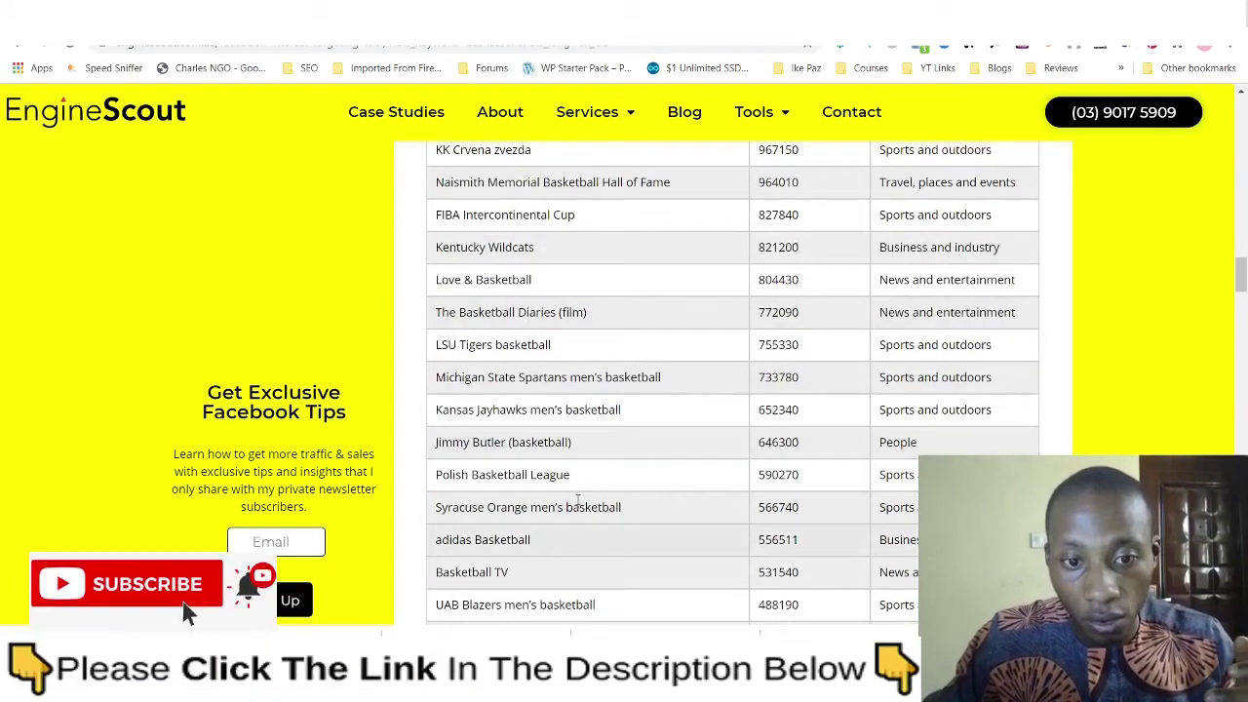
{"action": "scroll", "coordinate": [563, 550], "scroll_direction": "down", "scroll_amount": 10}
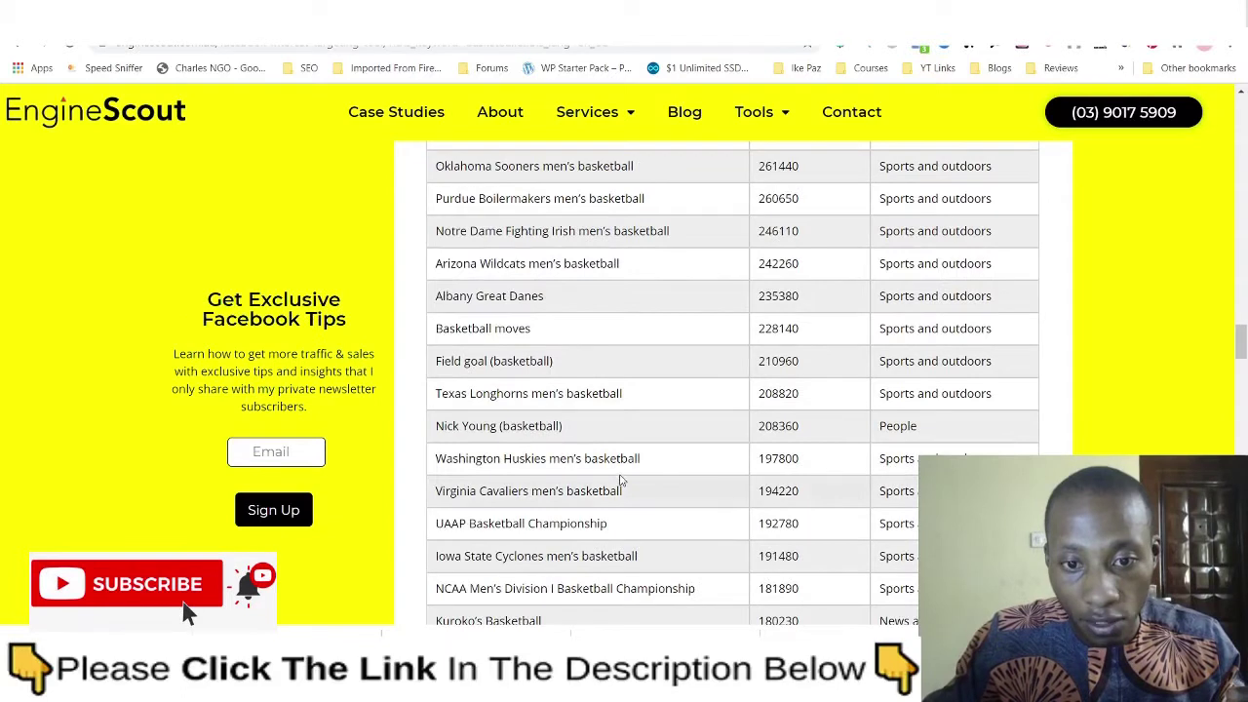
{"action": "left_click_drag", "start_coordinate": [646, 465], "coordinate": [436, 451]}
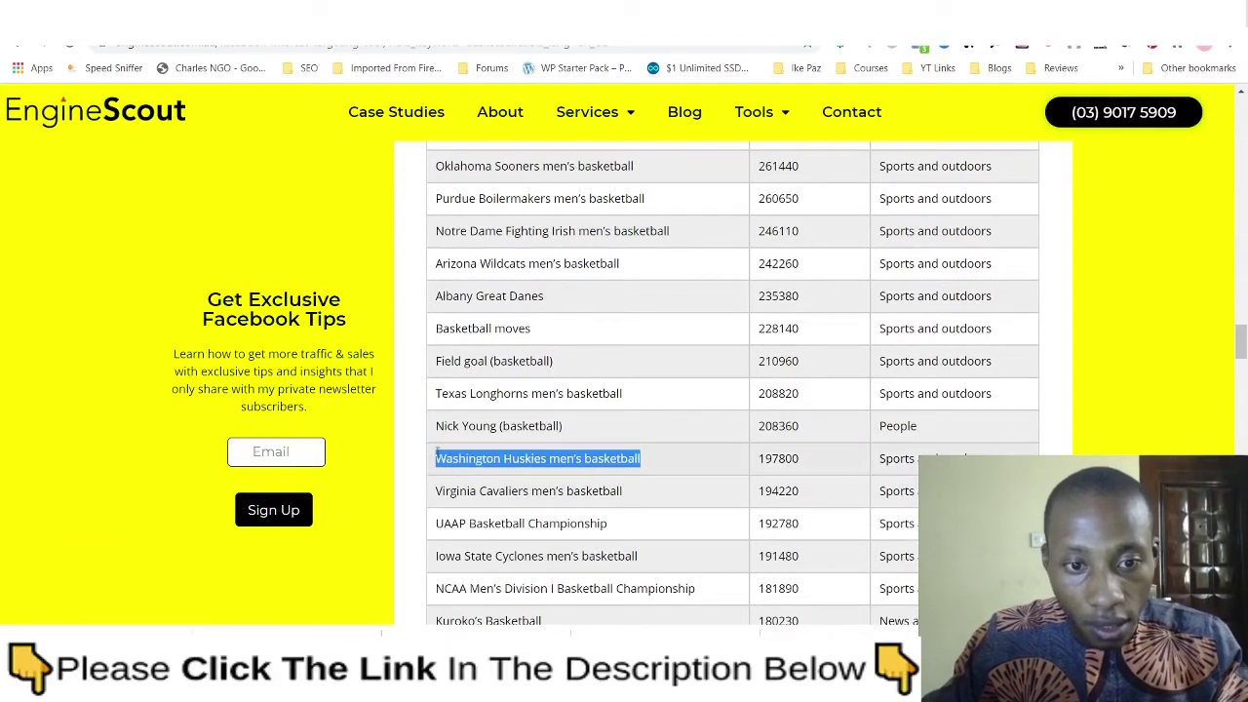
{"action": "right_click", "coordinate": [509, 462]}
{"action": "left_click", "coordinate": [535, 477]}
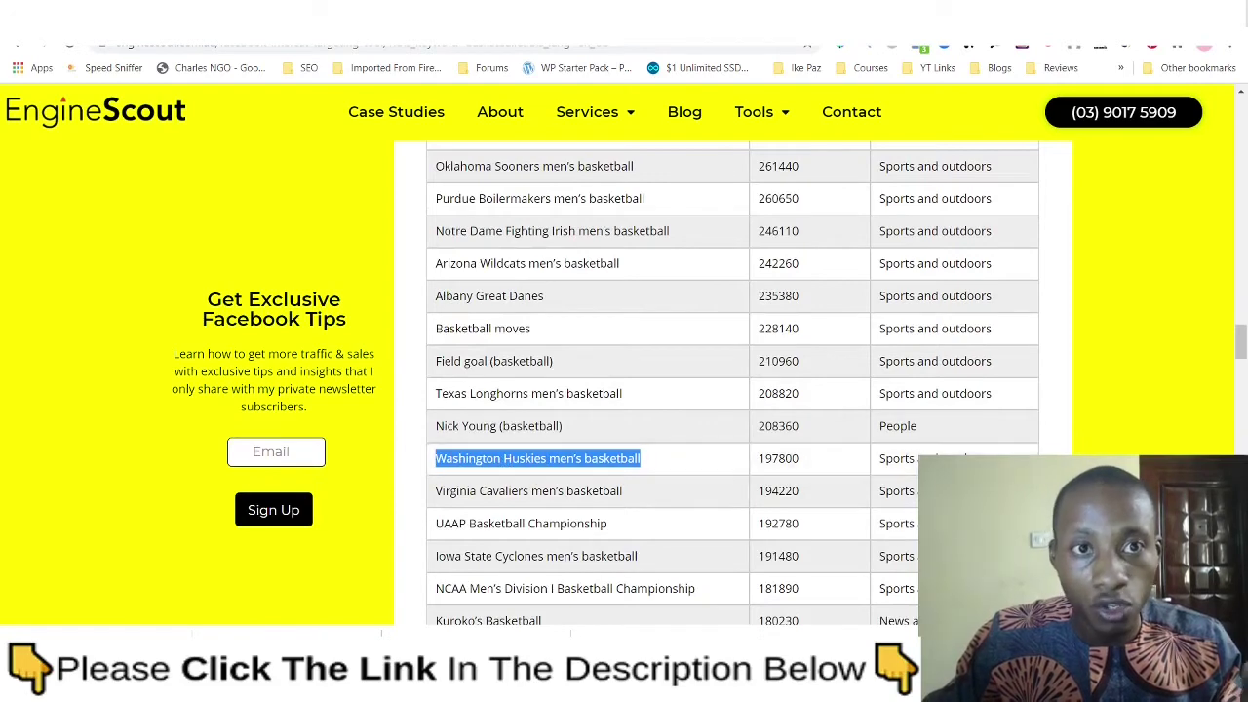
- Check Ads Manager's full list of "basketball" suggestions for Washington Huskies men's basketball
{"action": "key", "text": "ctrl+Tab"}
{"action": "scroll", "coordinate": [682, 341], "scroll_direction": "up", "scroll_amount": 5}
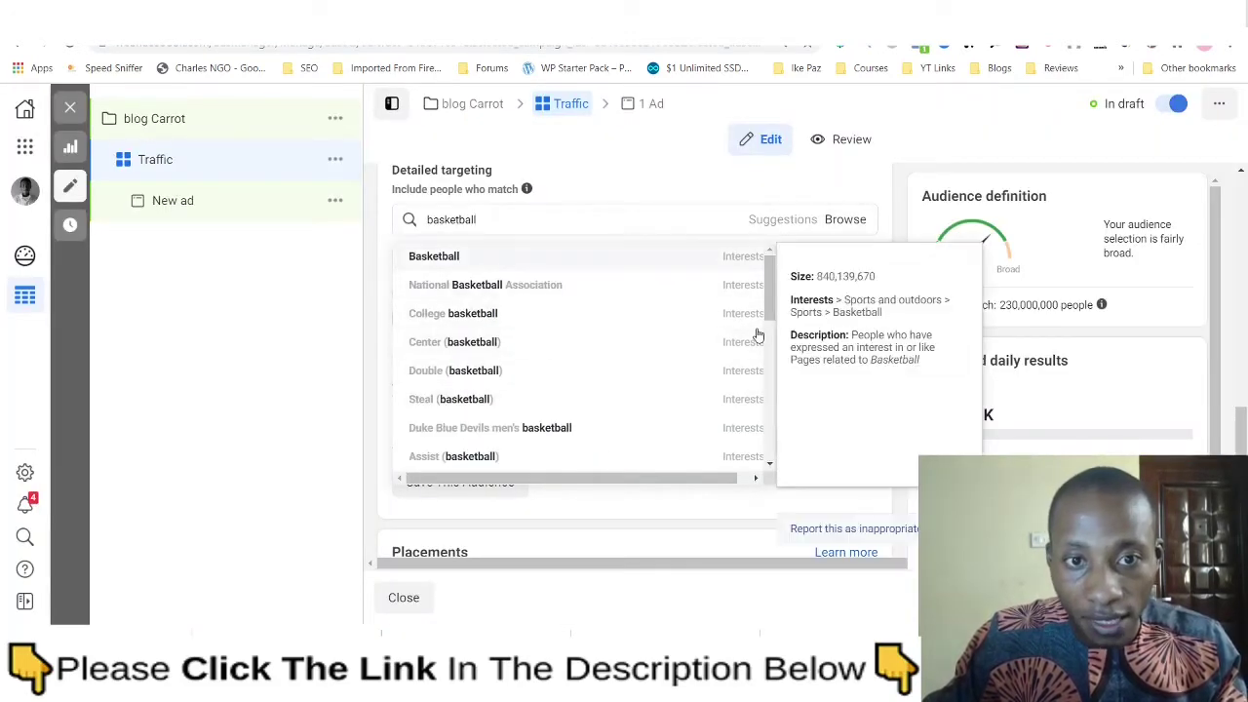
{"action": "left_click_drag", "start_coordinate": [765, 290], "coordinate": [789, 442]}
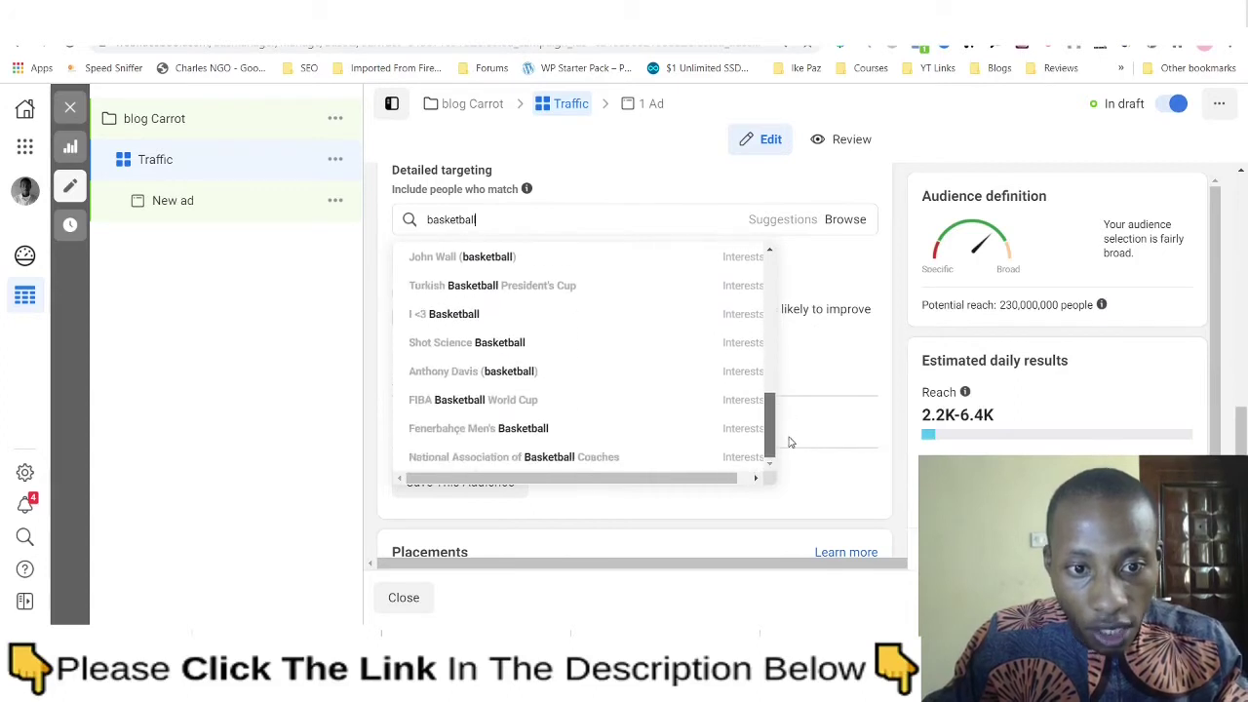
{"action": "scroll", "coordinate": [624, 351], "scroll_direction": "up", "scroll_amount": 5}
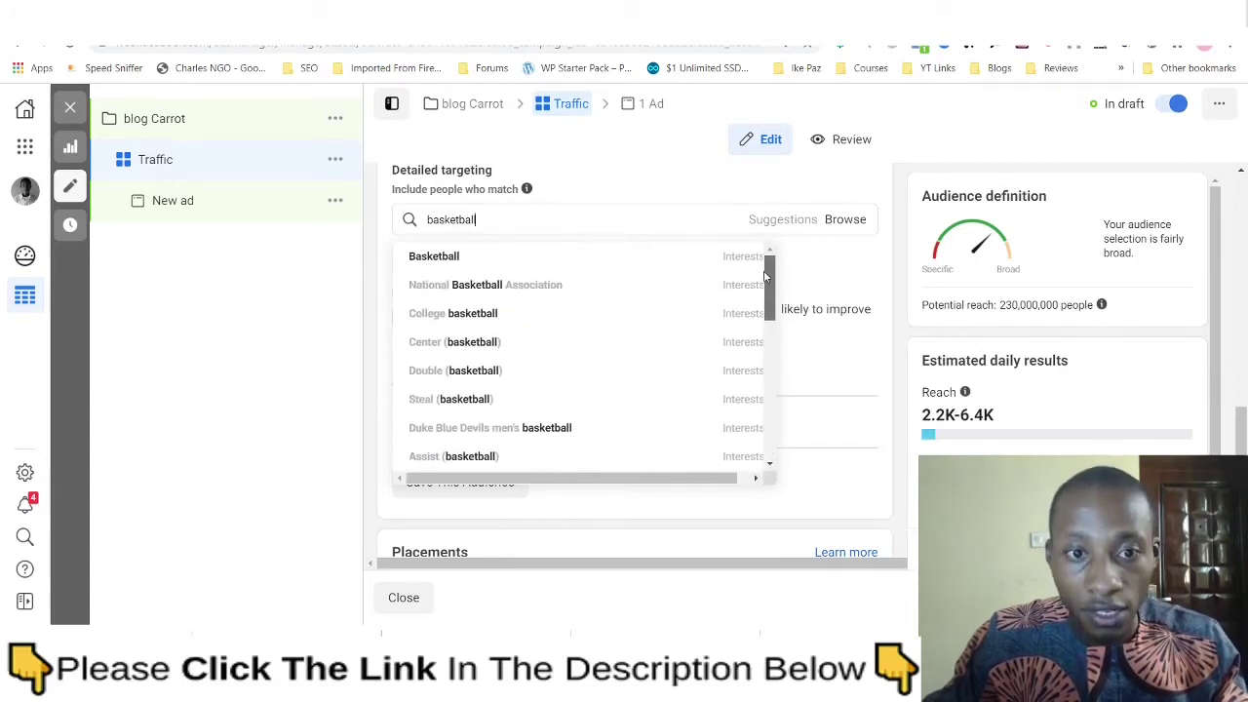
- Replace "basketball" in the detailed targeting search with the copied keyword Washington Huskies men's basketball, and return to the Engine Scout results
{"action": "double_click", "coordinate": [559, 214]}
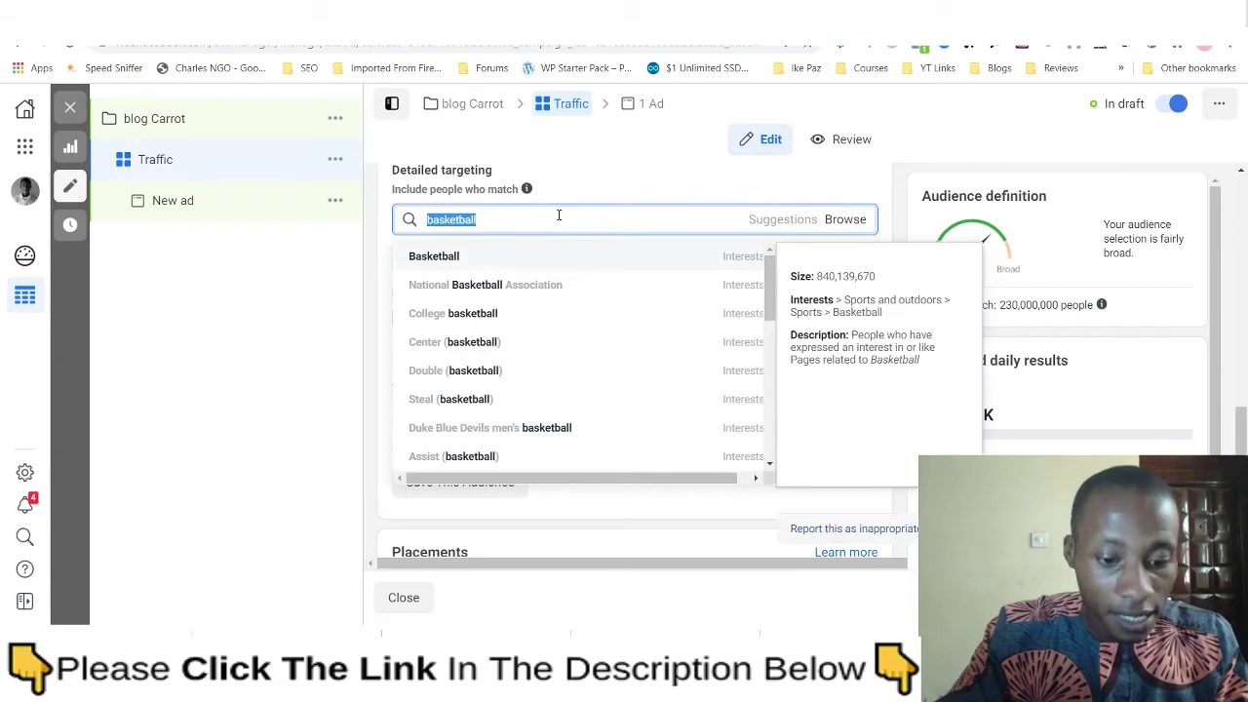
{"action": "key", "text": "ctrl+v"}
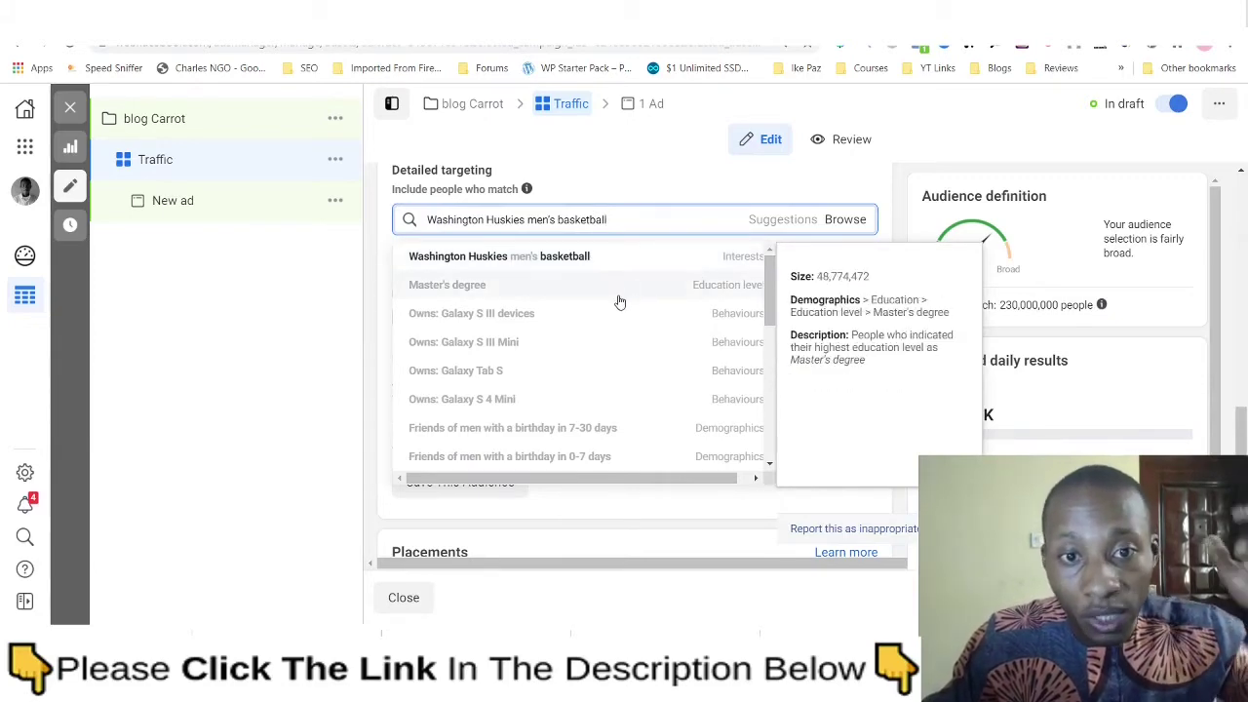
{"action": "key", "text": "ctrl+Tab"}
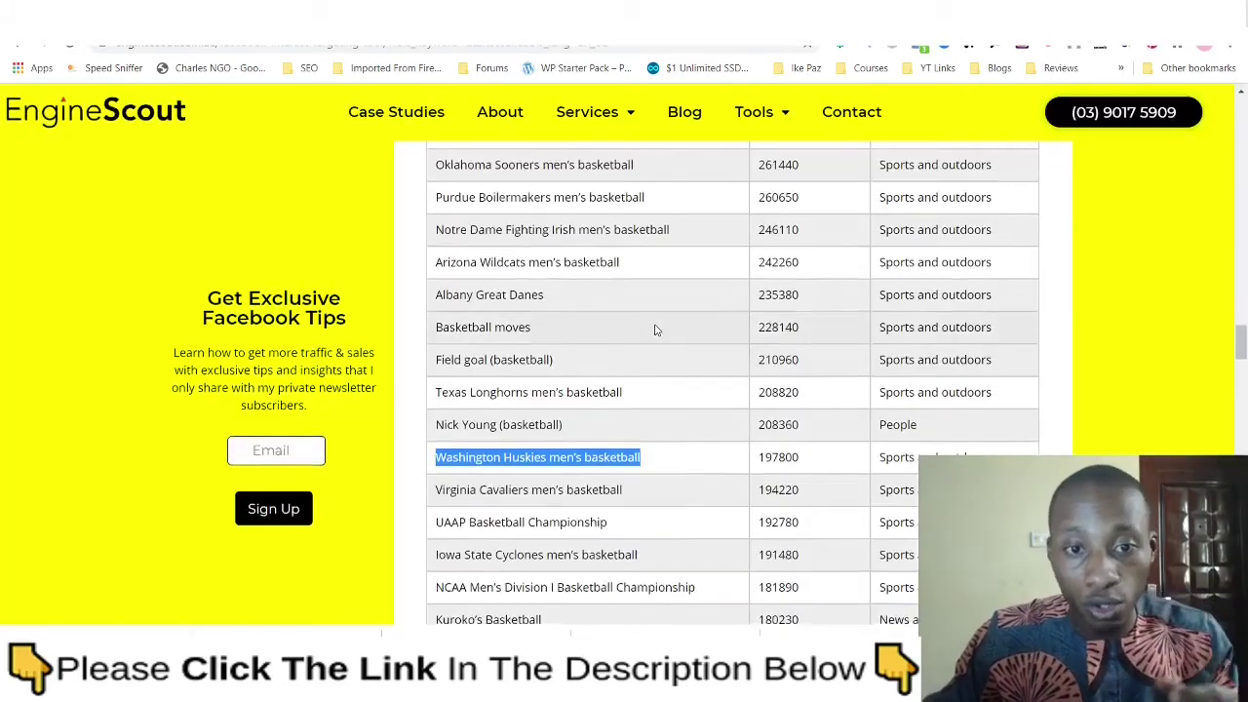
- Look through the Engine Scout basketball results down to the smaller audiences and back up to the keyword search
{"action": "scroll", "coordinate": [656, 329], "scroll_direction": "down", "scroll_amount": 3}
{"action": "scroll", "coordinate": [579, 243], "scroll_direction": "down", "scroll_amount": 3}
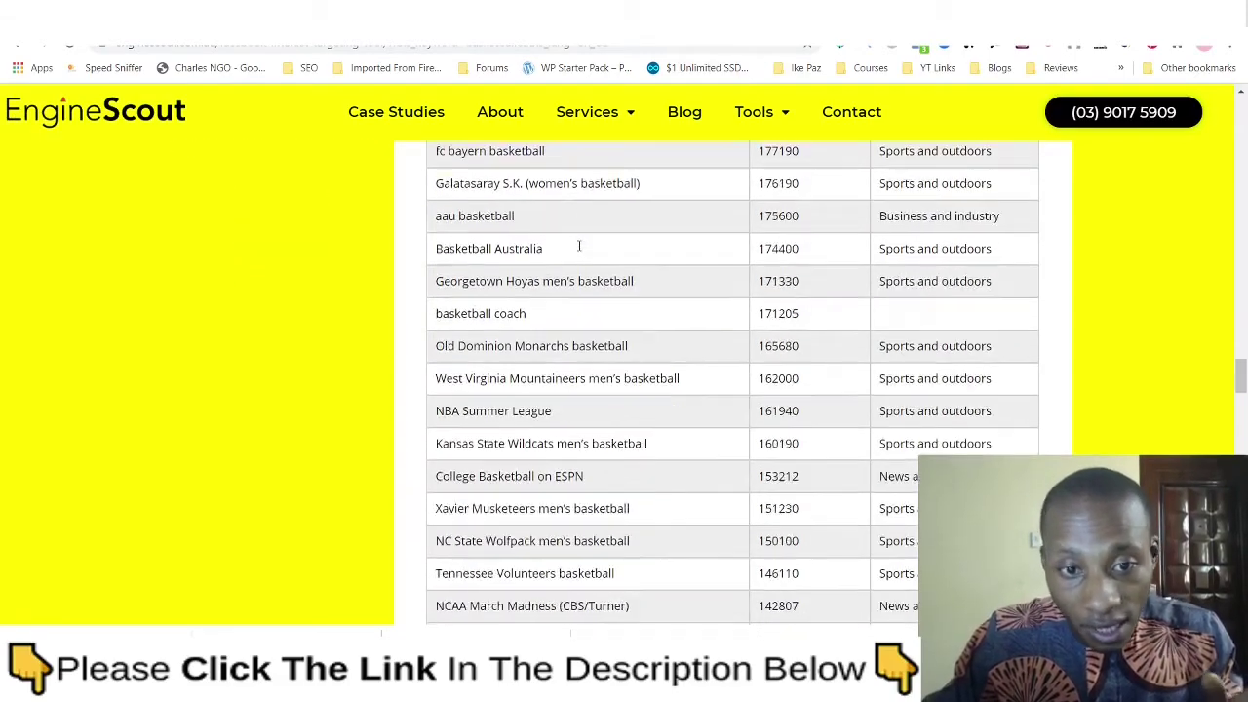
{"action": "scroll", "coordinate": [582, 276], "scroll_direction": "down", "scroll_amount": 6}
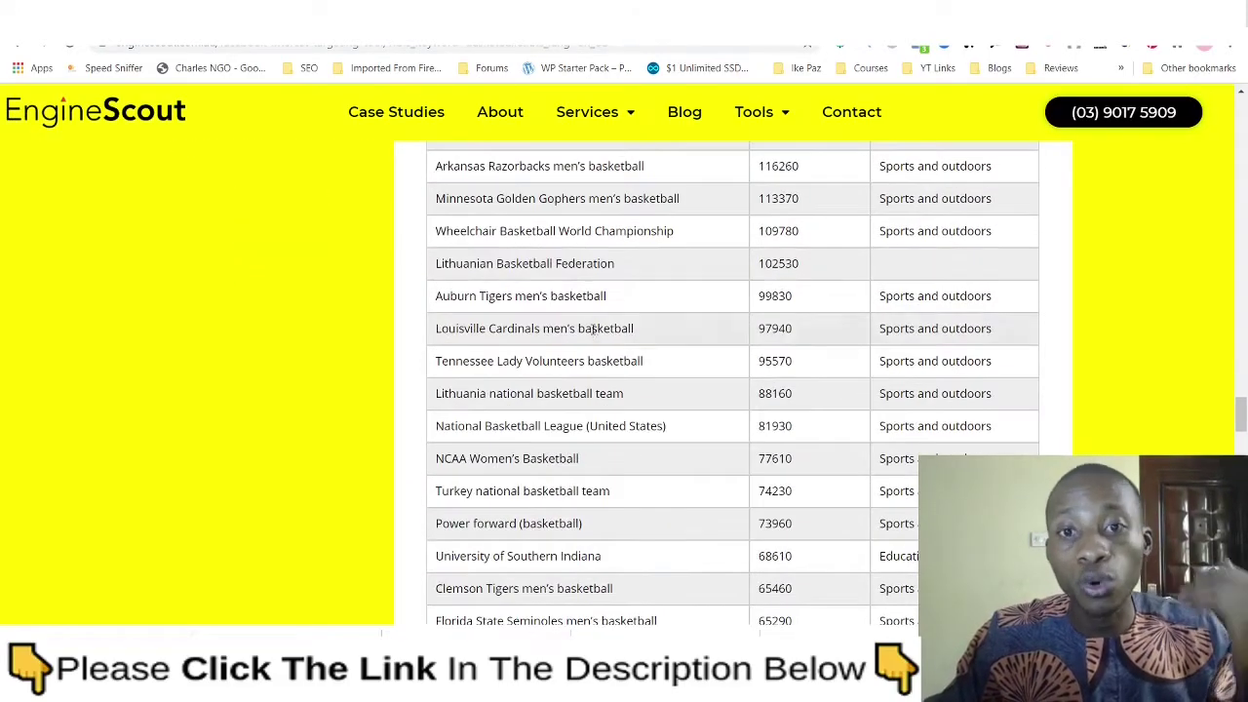
{"action": "scroll", "coordinate": [593, 330], "scroll_direction": "up", "scroll_amount": 20}
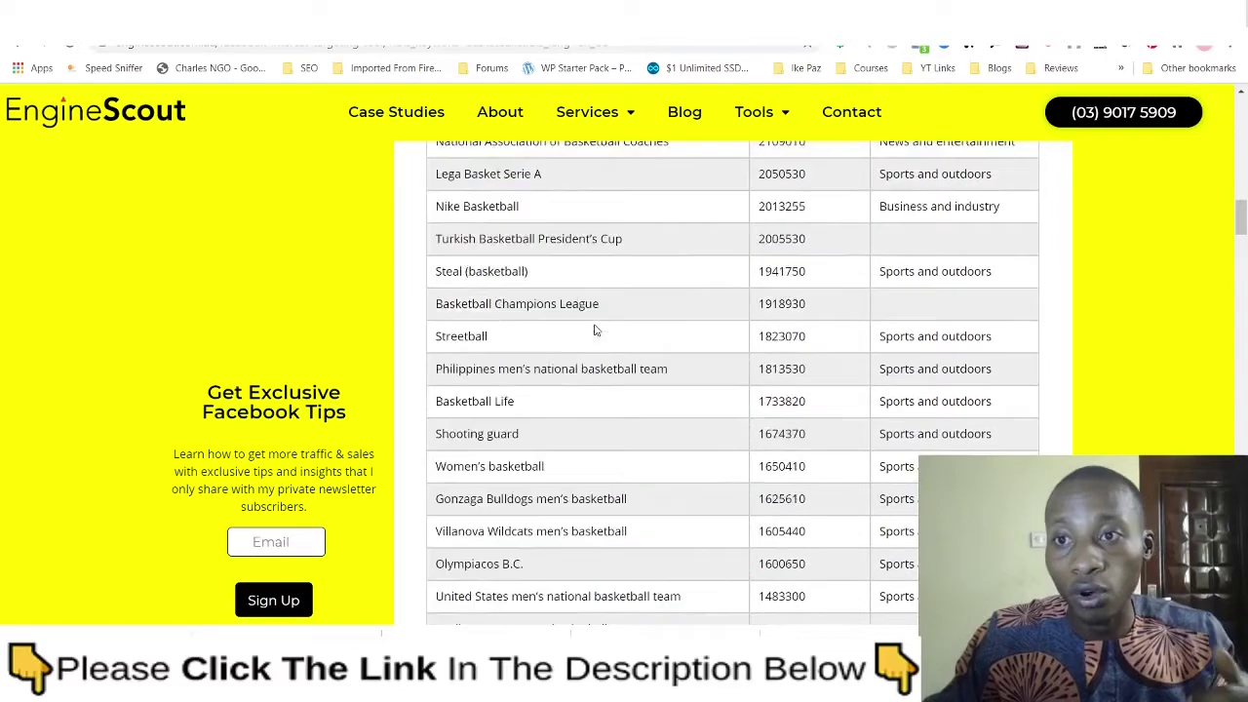
{"action": "scroll", "coordinate": [595, 329], "scroll_direction": "up", "scroll_amount": 20}
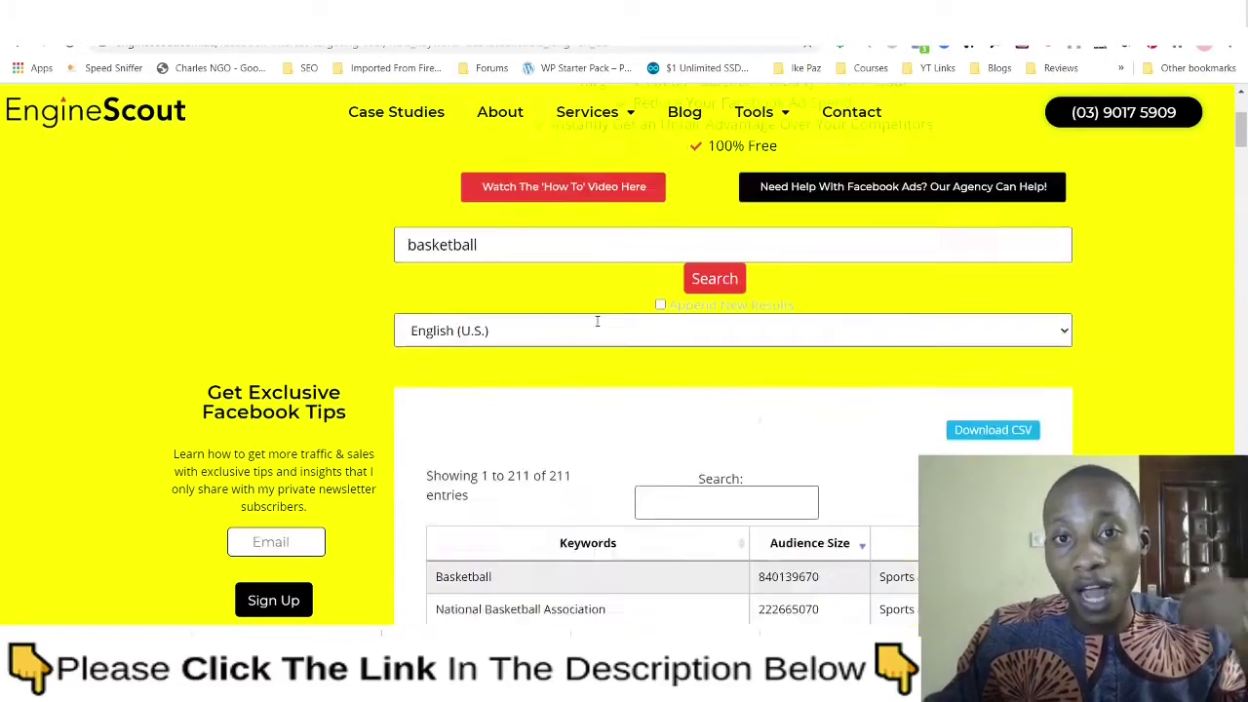
{"action": "scroll", "coordinate": [598, 323], "scroll_direction": "down", "scroll_amount": 8}
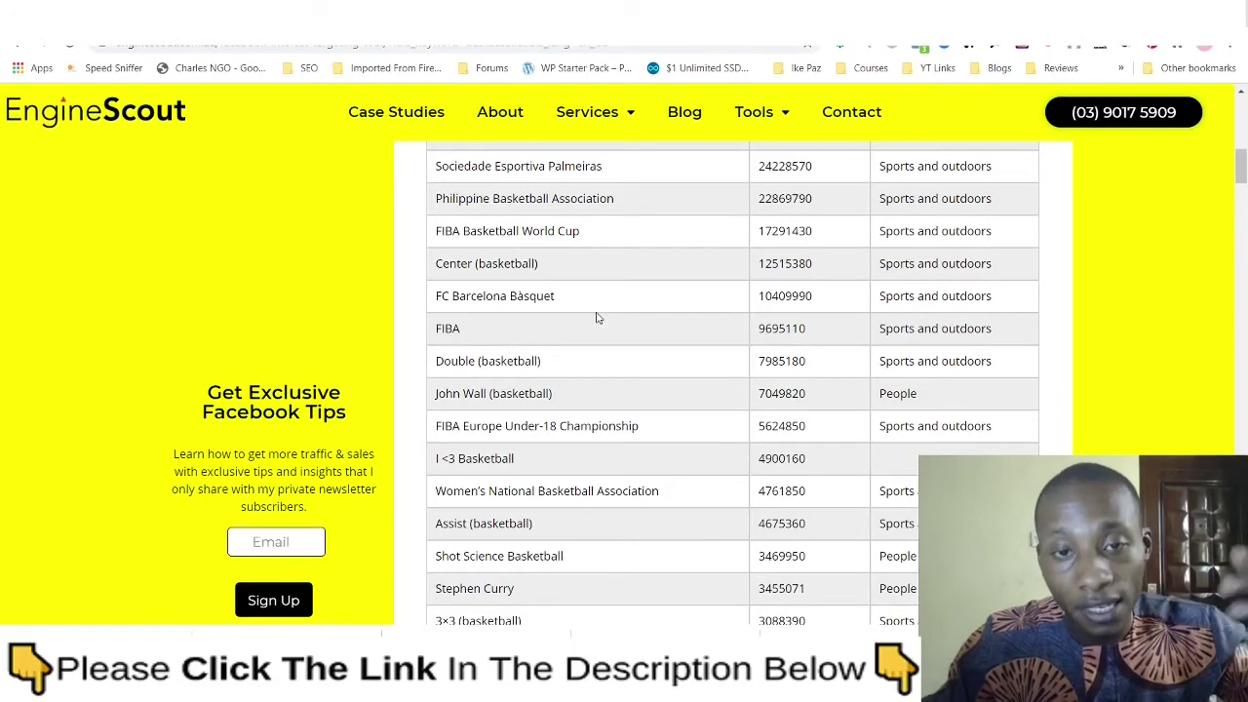
{"action": "scroll", "coordinate": [595, 317], "scroll_direction": "up", "scroll_amount": 10}
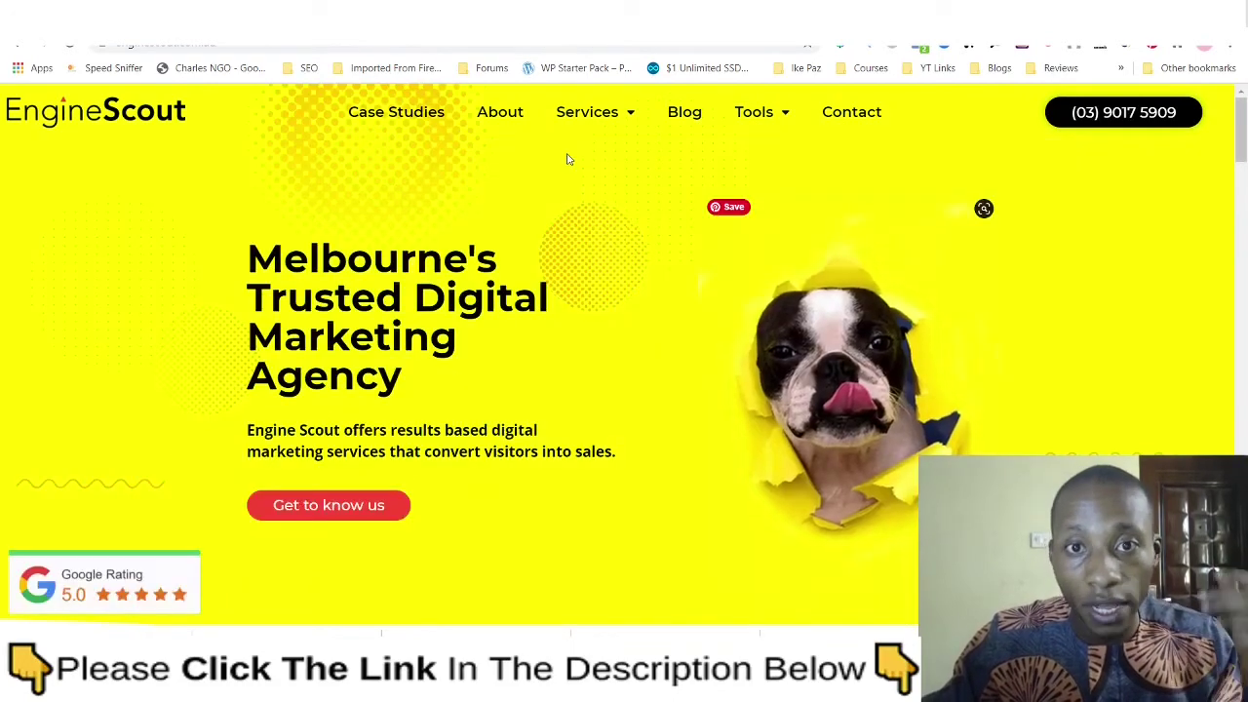
- Return to Engine Scout's yoga results and clear the keyword "yoga" to get an empty Facebook Ad Interest Hunter search
{"action": "mouse_move", "coordinate": [760, 114]}
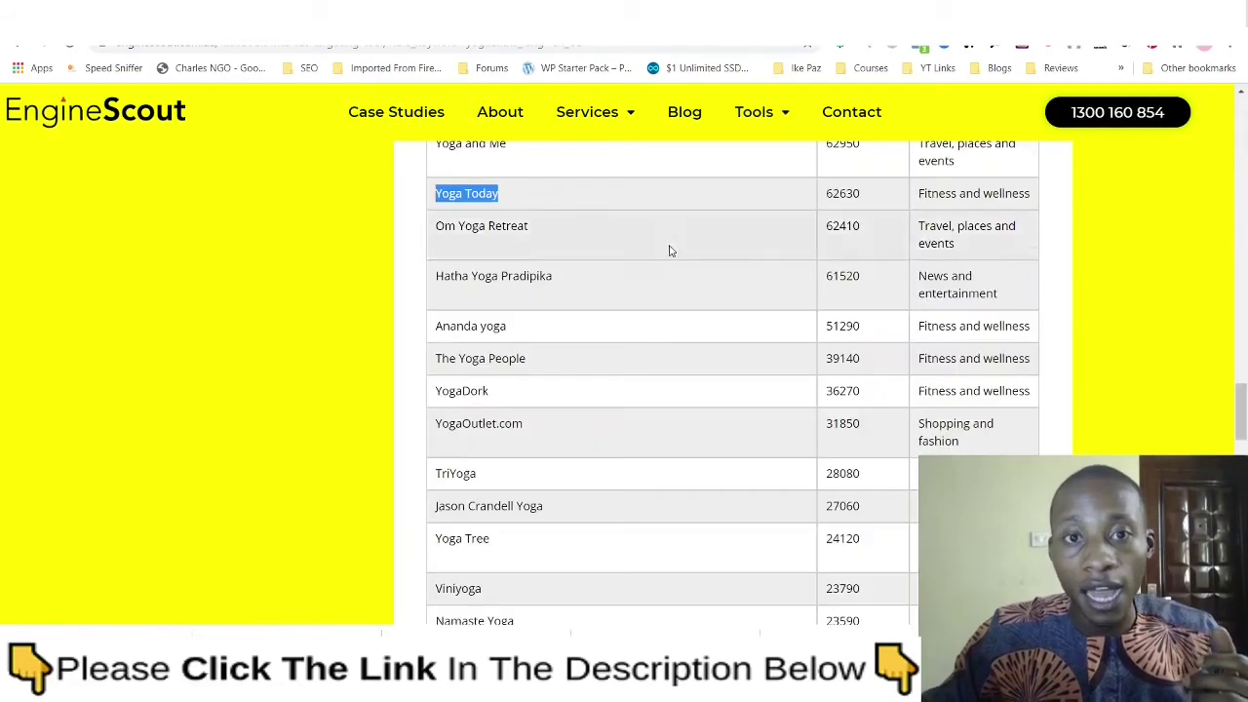
{"action": "scroll", "coordinate": [669, 248], "scroll_direction": "up", "scroll_amount": 10}
{"action": "scroll", "coordinate": [671, 250], "scroll_direction": "up", "scroll_amount": 10}
{"action": "scroll", "coordinate": [604, 313], "scroll_direction": "down", "scroll_amount": 3}
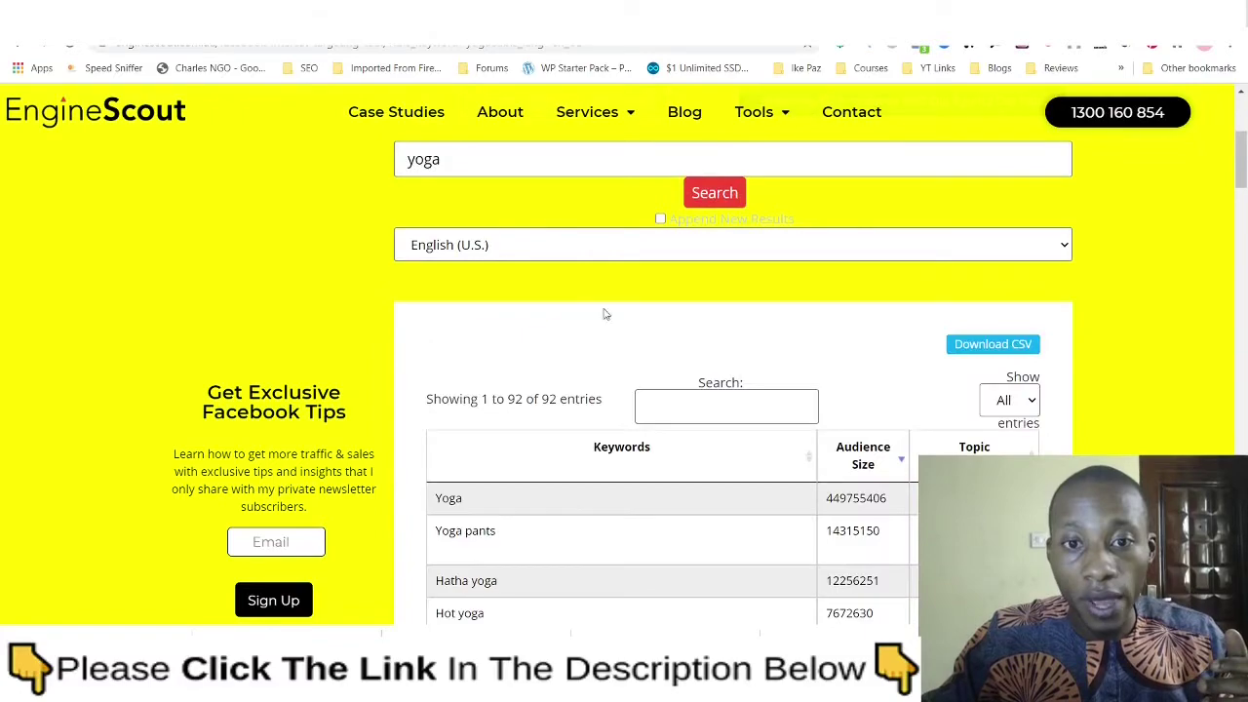
{"action": "double_click", "coordinate": [518, 163]}
{"action": "key", "text": "BackSpace"}
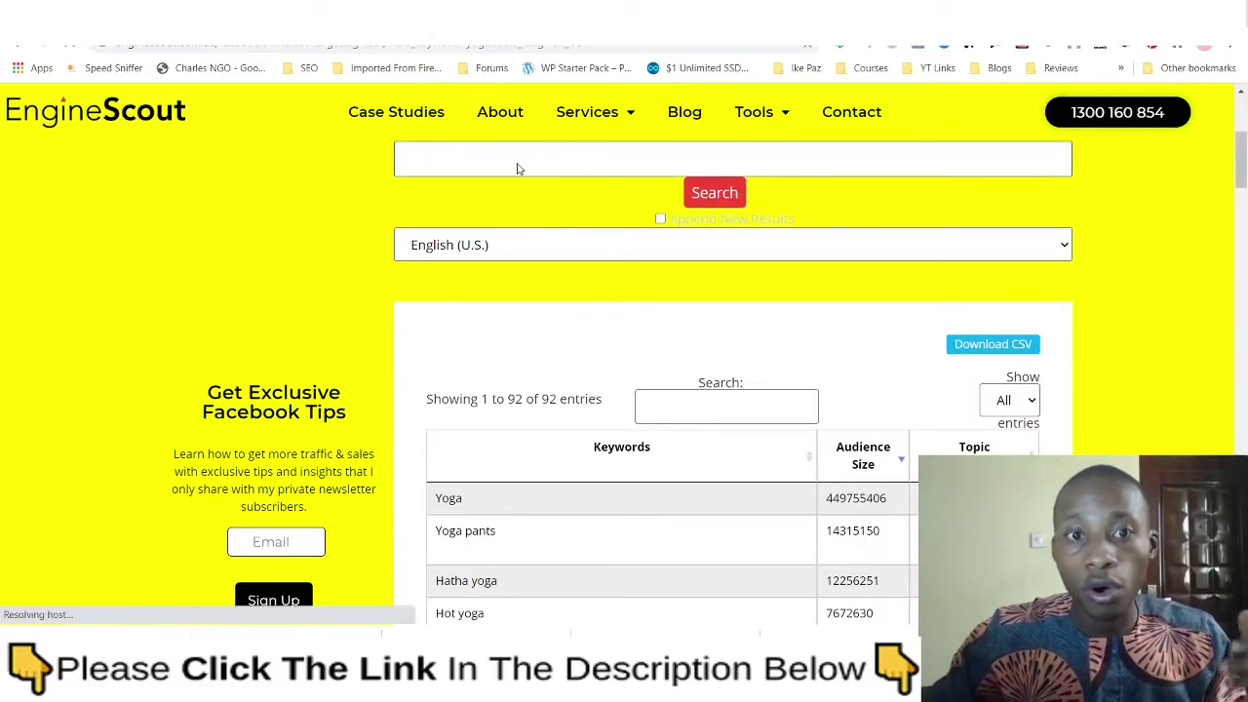
{"action": "scroll", "coordinate": [591, 279], "scroll_direction": "down", "scroll_amount": 4}
{"action": "scroll", "coordinate": [591, 278], "scroll_direction": "up", "scroll_amount": 3}
{"action": "scroll", "coordinate": [591, 281], "scroll_direction": "down", "scroll_amount": 2}
{"action": "scroll", "coordinate": [588, 279], "scroll_direction": "up", "scroll_amount": 3}
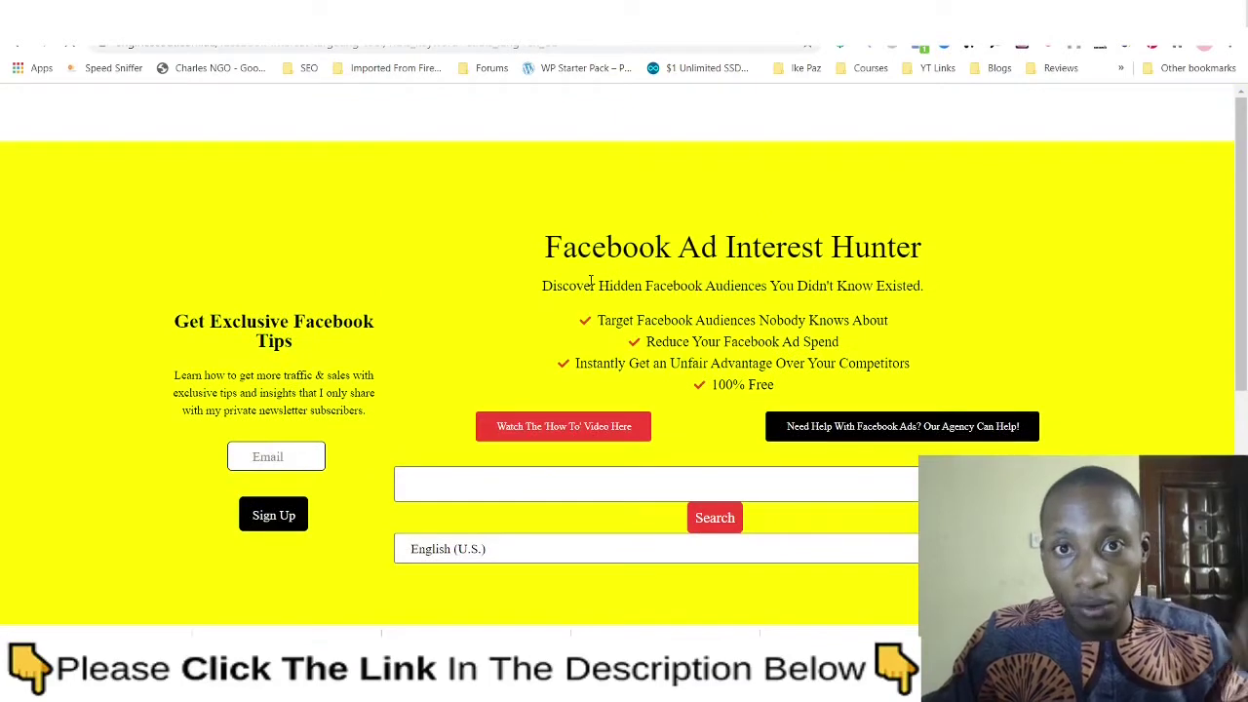
{"action": "scroll", "coordinate": [590, 281], "scroll_direction": "down", "scroll_amount": 1}
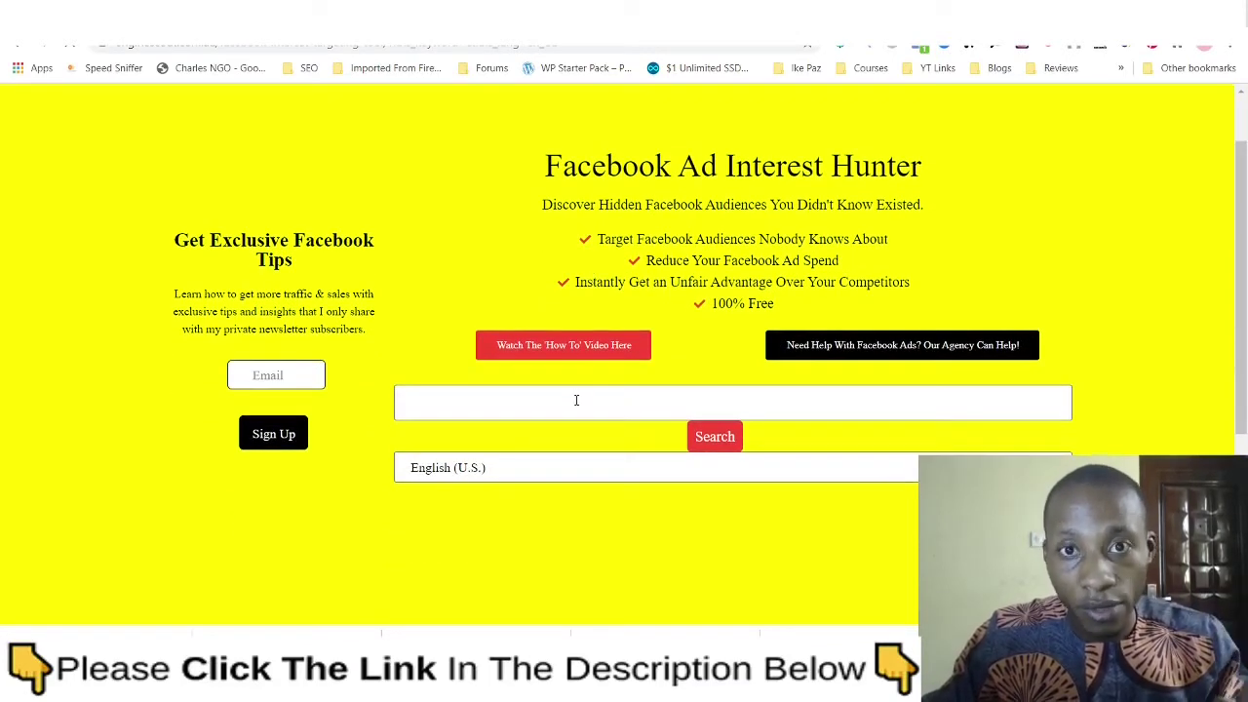
- Search the Facebook Ad Interest Hunter for "fitness" in English (U.S.)
{"action": "left_click", "coordinate": [575, 403]}
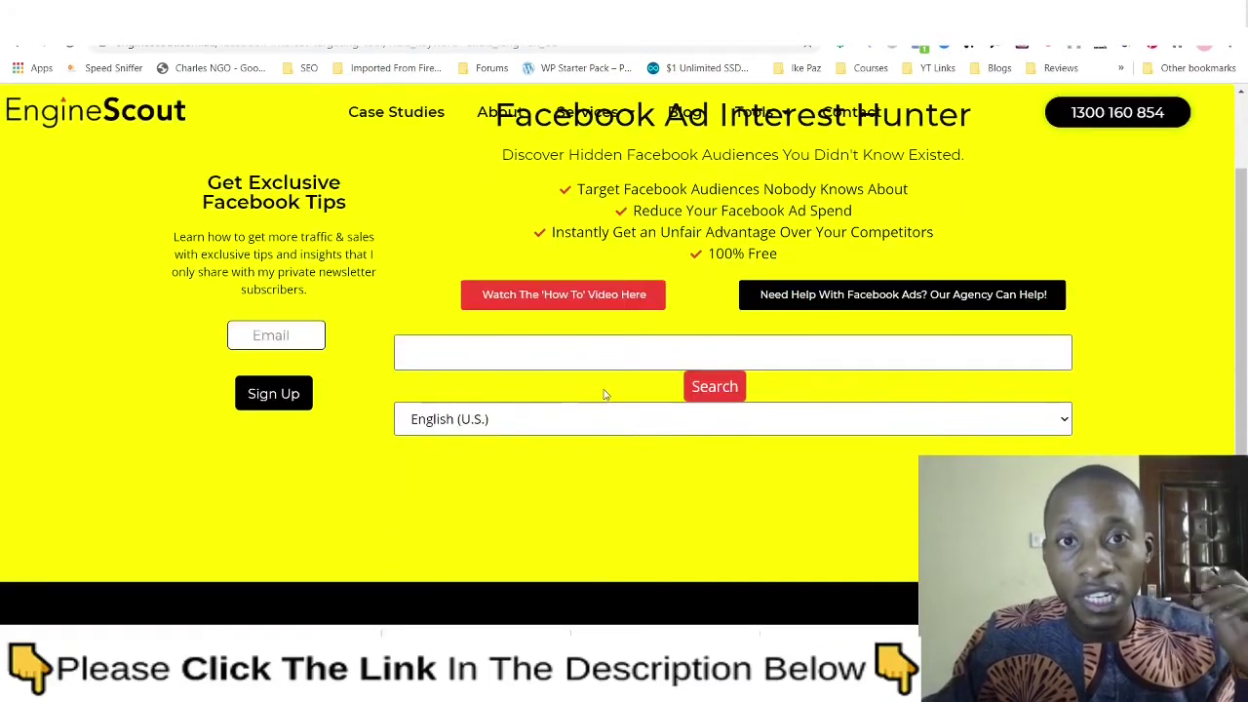
{"action": "type", "text": "f"}
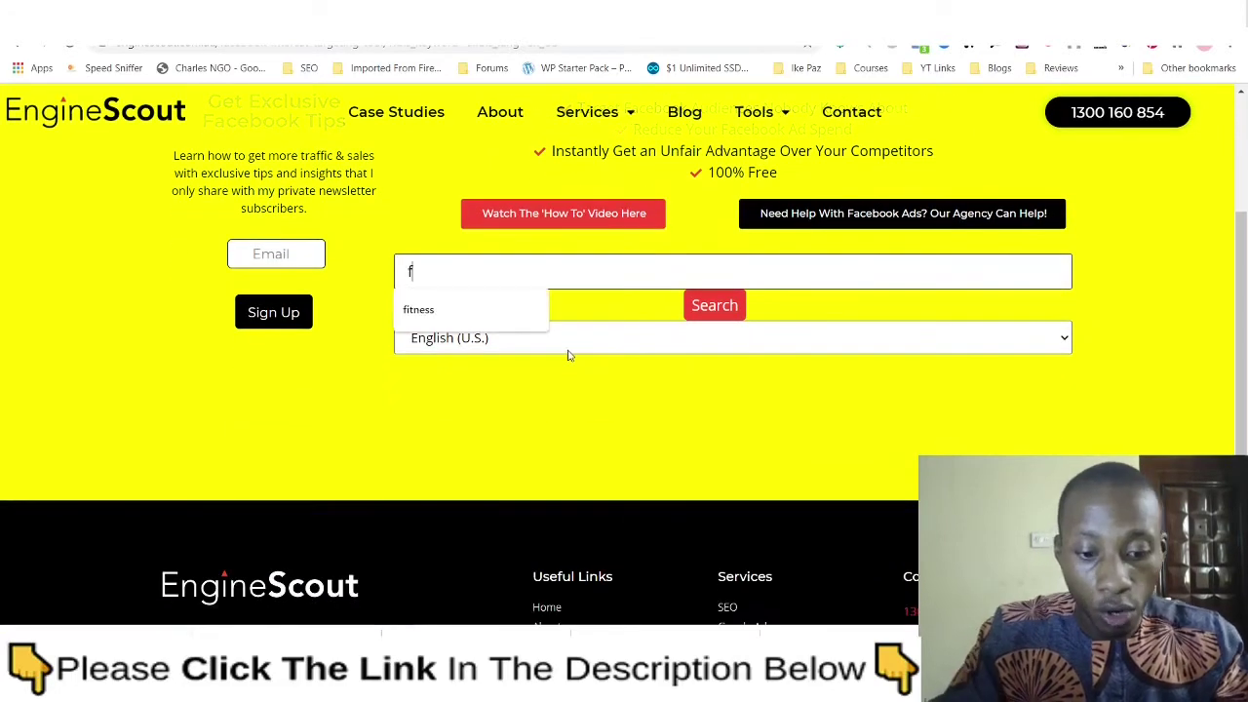
{"action": "type", "text": "itness"}
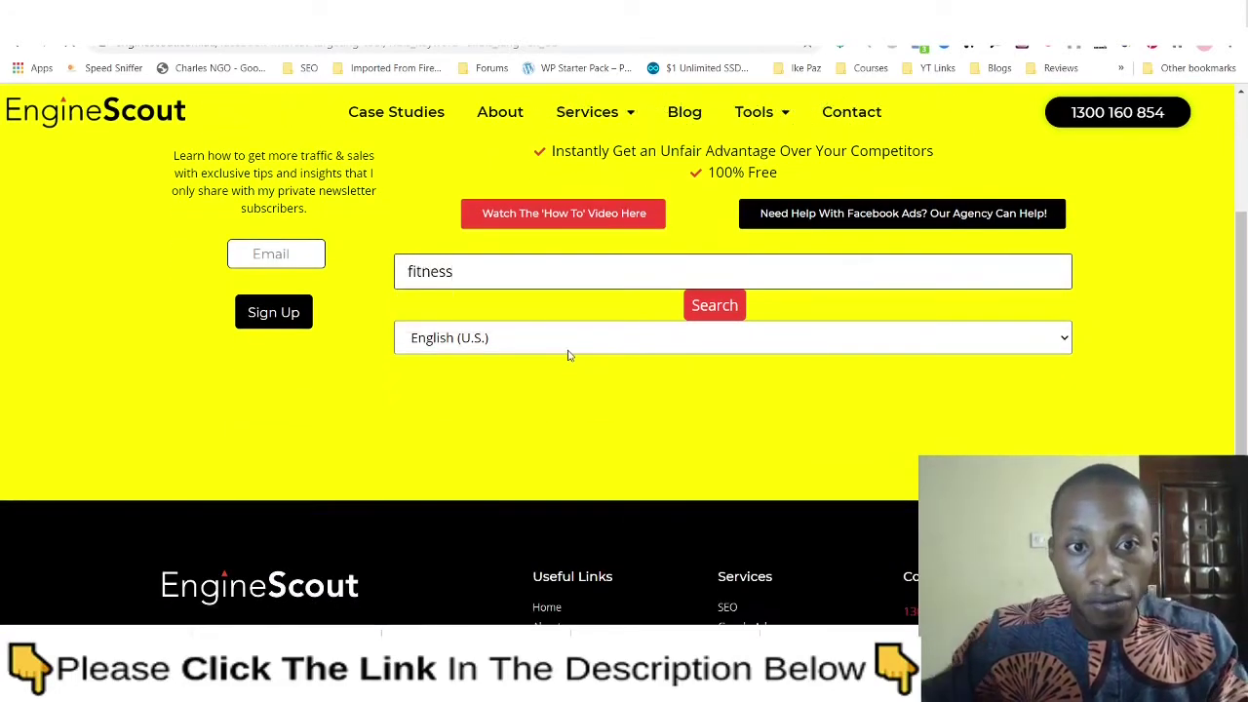
{"action": "key", "text": "Return"}
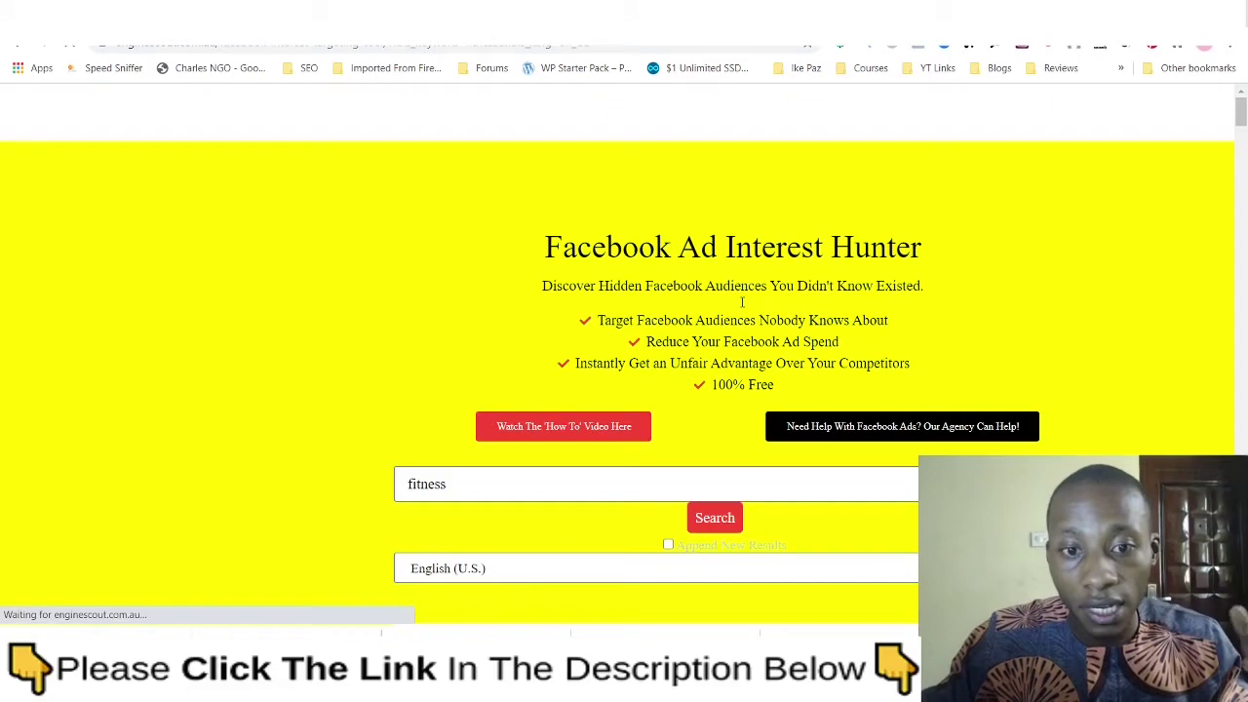
{"action": "scroll", "coordinate": [741, 306], "scroll_direction": "down", "scroll_amount": 5}
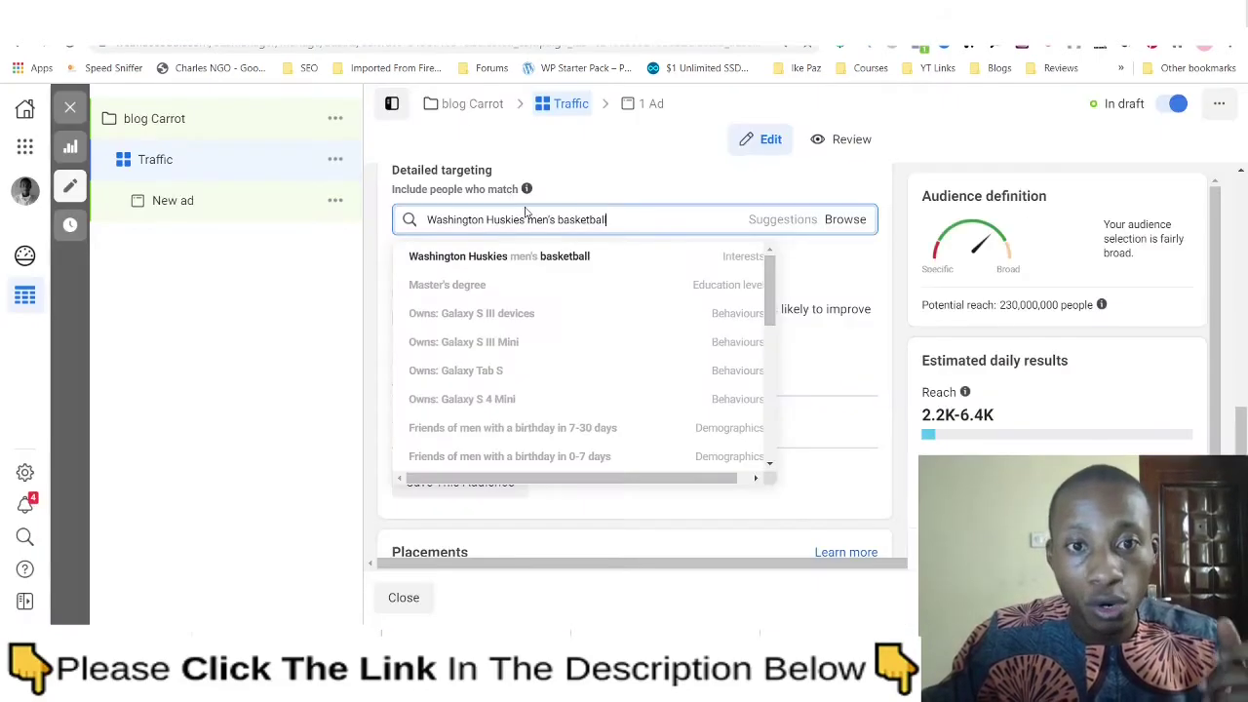
- Switch to Ads Manager, enter "fitness" in the detailed targeting search and look through the whole suggestion list
{"action": "triple_click", "coordinate": [578, 218]}
{"action": "type", "text": "fitness"}
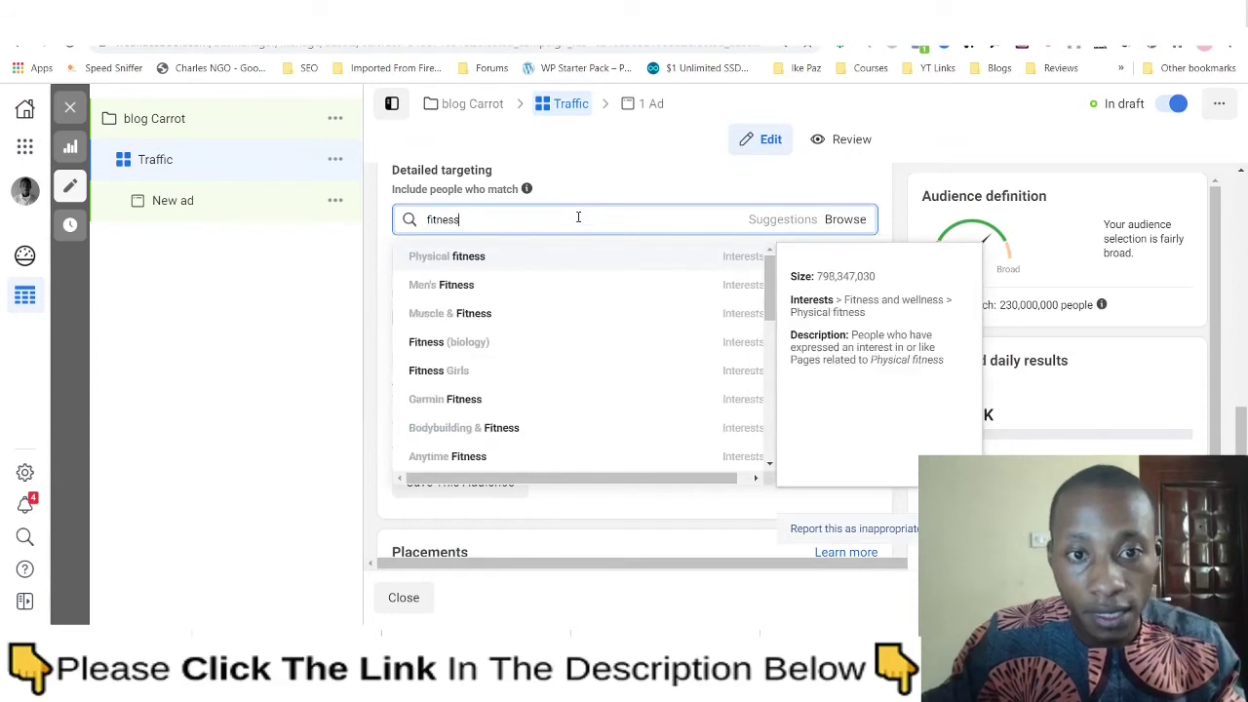
{"action": "scroll", "coordinate": [583, 280], "scroll_direction": "down", "scroll_amount": 2}
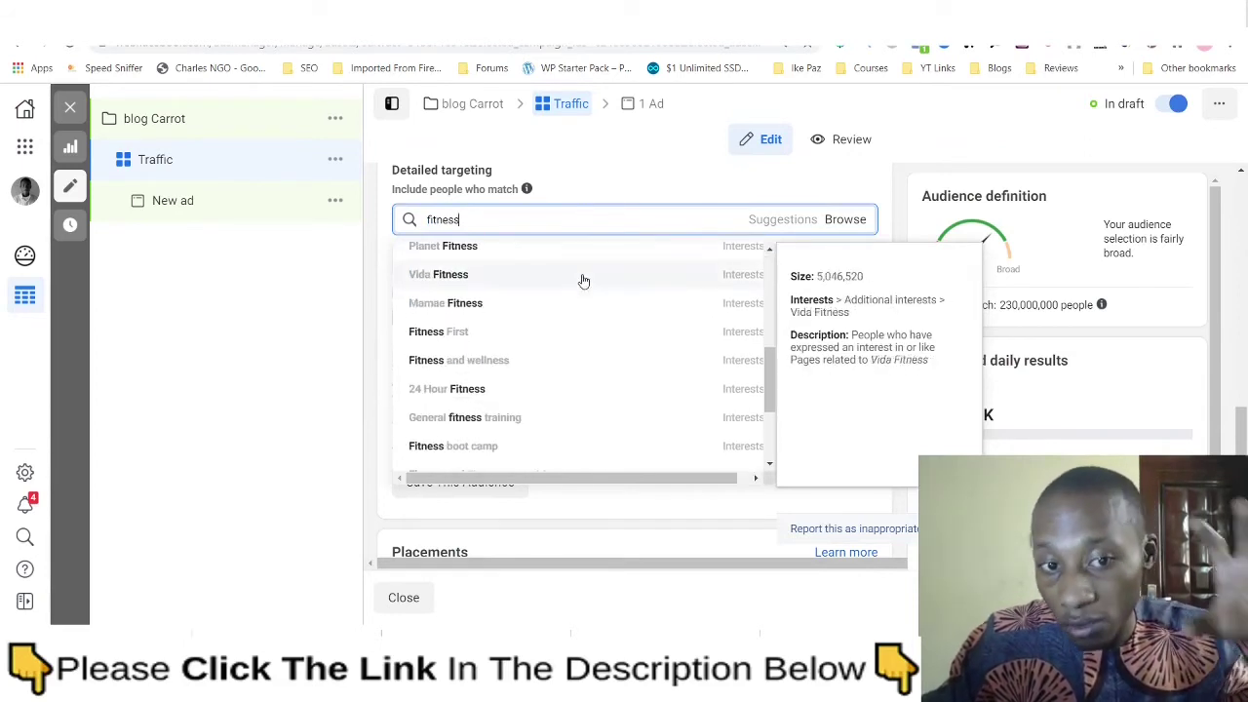
{"action": "scroll", "coordinate": [583, 280], "scroll_direction": "down", "scroll_amount": 3}
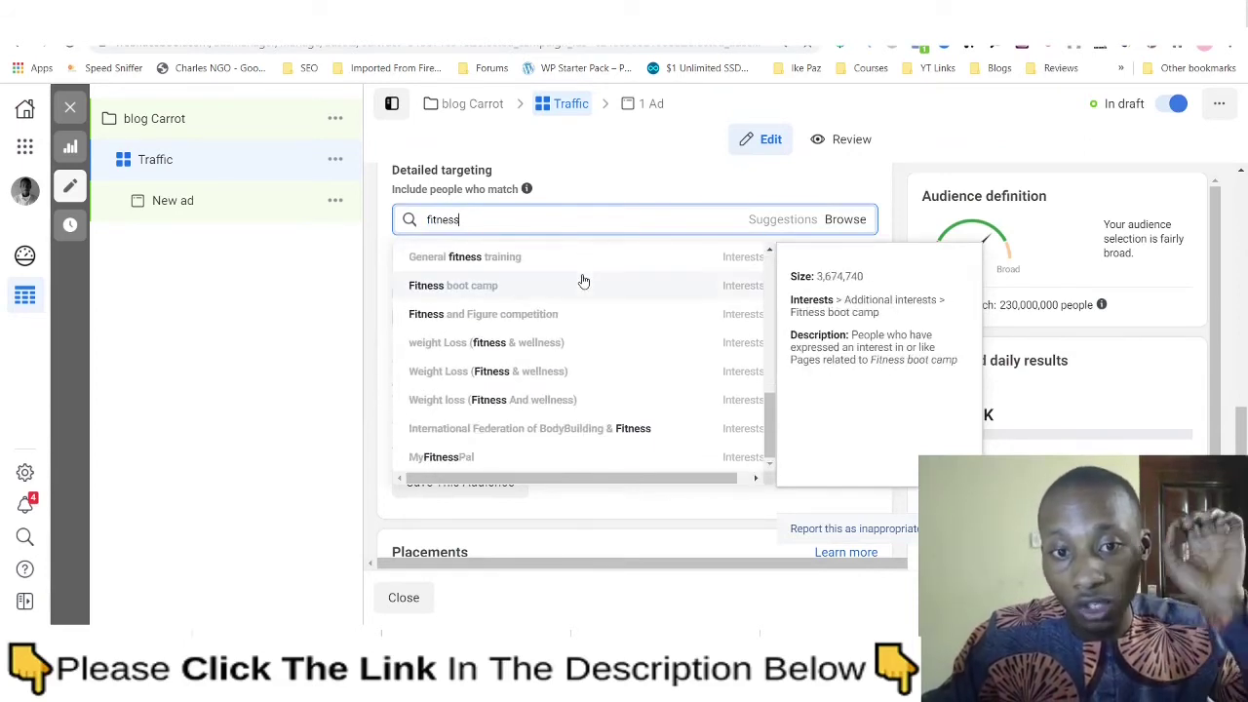
{"action": "scroll", "coordinate": [583, 281], "scroll_direction": "down", "scroll_amount": 1}
{"action": "scroll", "coordinate": [583, 281], "scroll_direction": "down", "scroll_amount": 1}
{"action": "scroll", "coordinate": [582, 282], "scroll_direction": "up", "scroll_amount": 5}
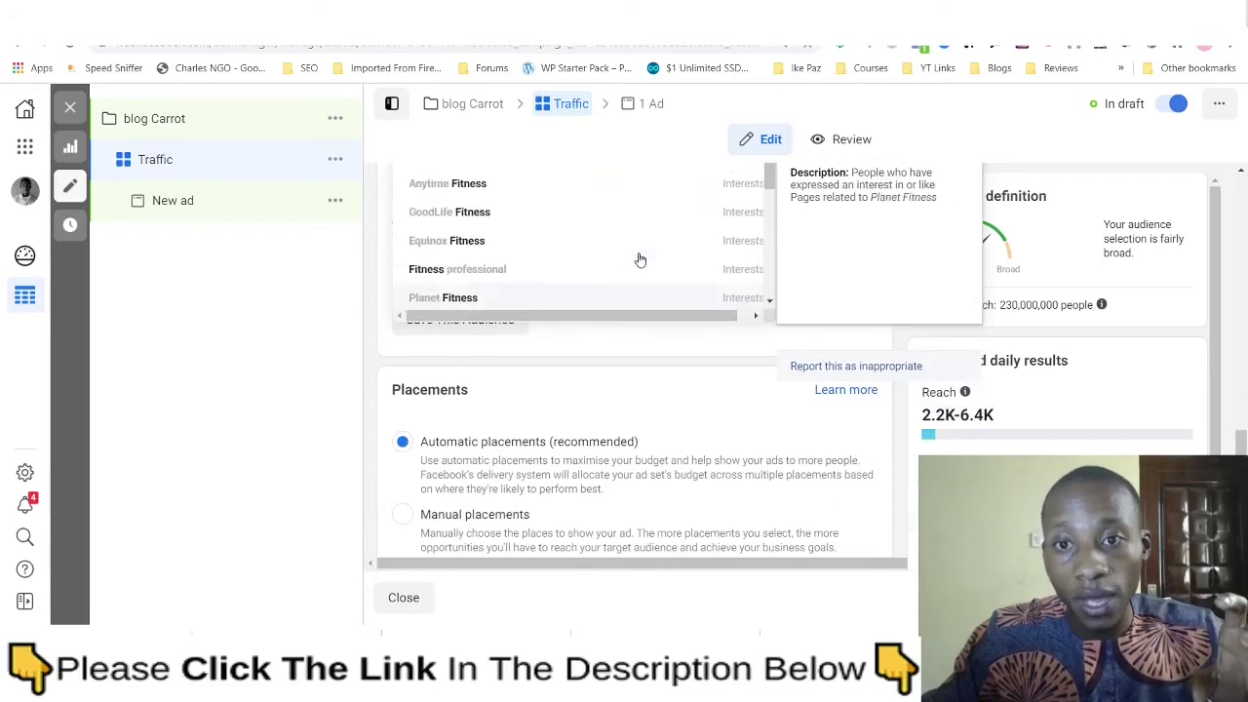
{"action": "scroll", "coordinate": [828, 252], "scroll_direction": "up", "scroll_amount": 2}
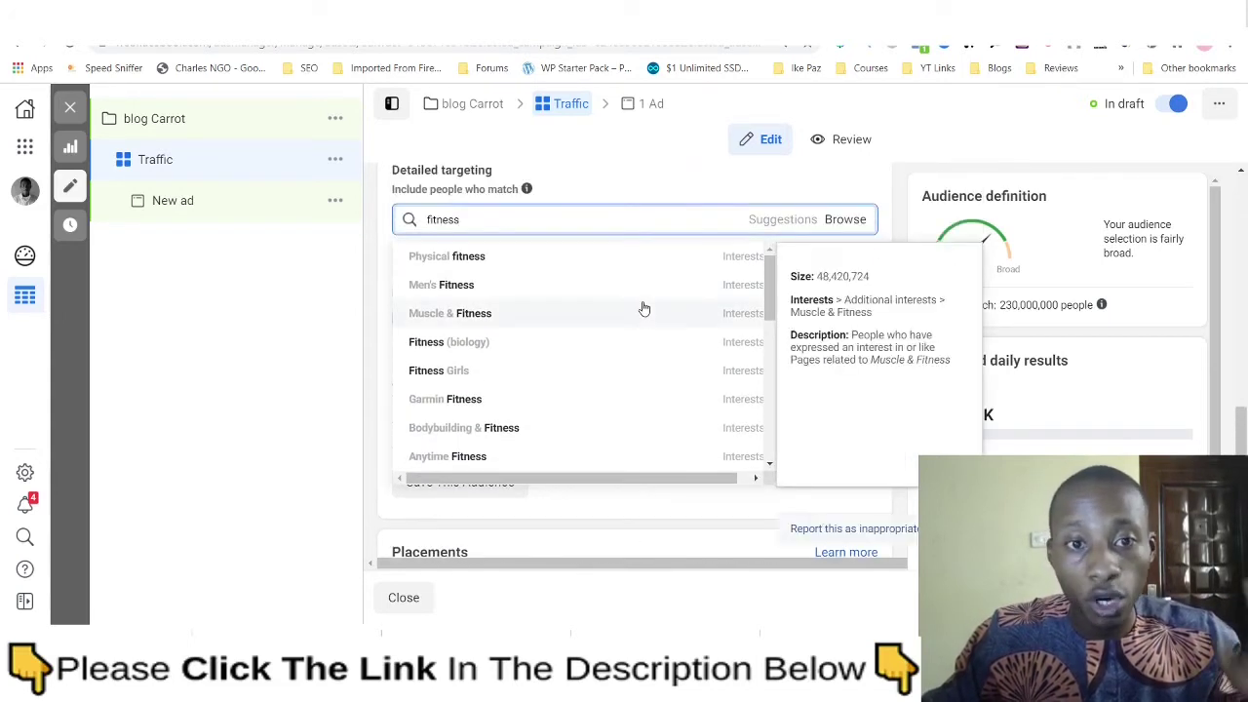
{"action": "scroll", "coordinate": [641, 298], "scroll_direction": "up", "scroll_amount": 1}
{"action": "scroll", "coordinate": [630, 351], "scroll_direction": "down", "scroll_amount": 1}
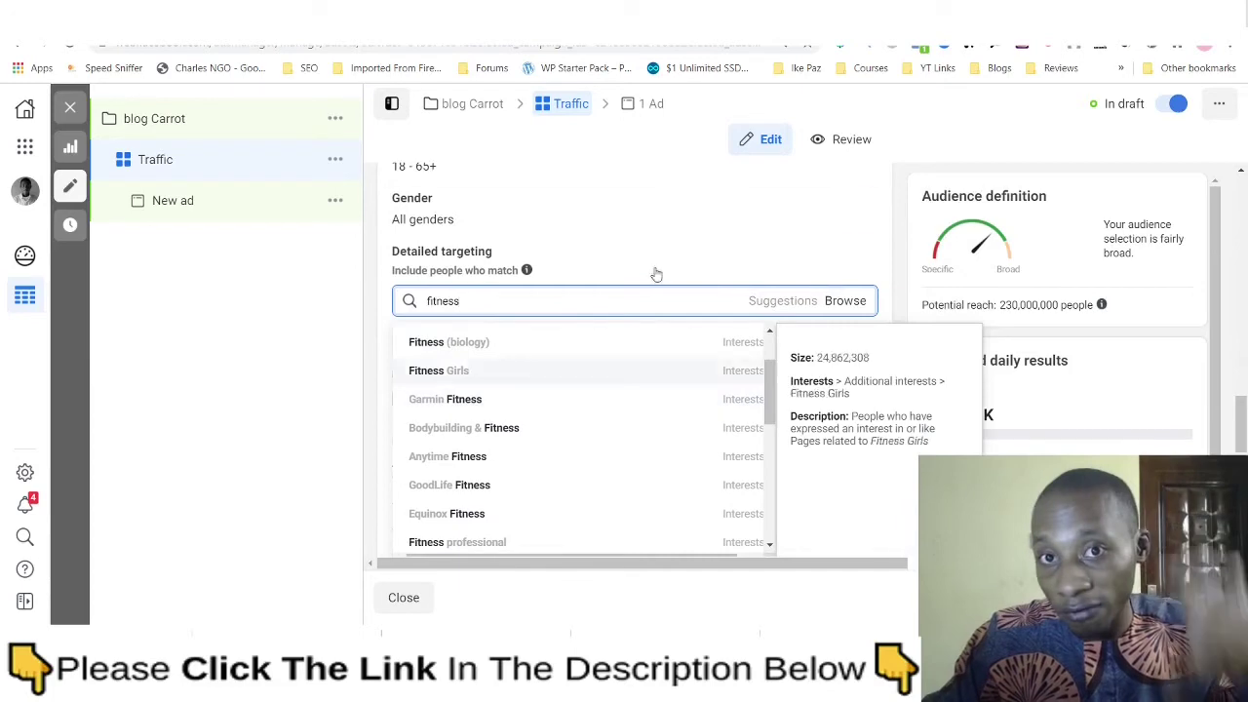
{"action": "scroll", "coordinate": [585, 439], "scroll_direction": "up", "scroll_amount": 1}
- Sort the Engine Scout fitness results by audience size, largest first, and select the keyword Life Fitness
{"action": "left_click", "coordinate": [663, 17]}
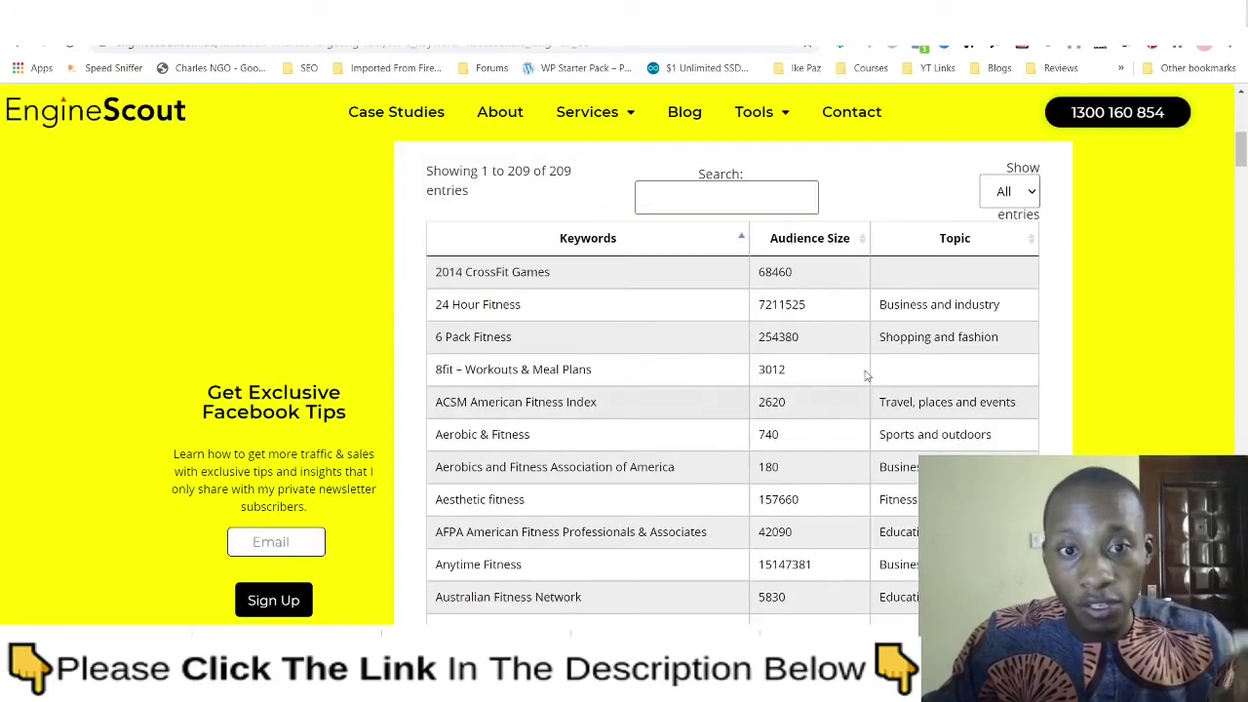
{"action": "left_click", "coordinate": [862, 241]}
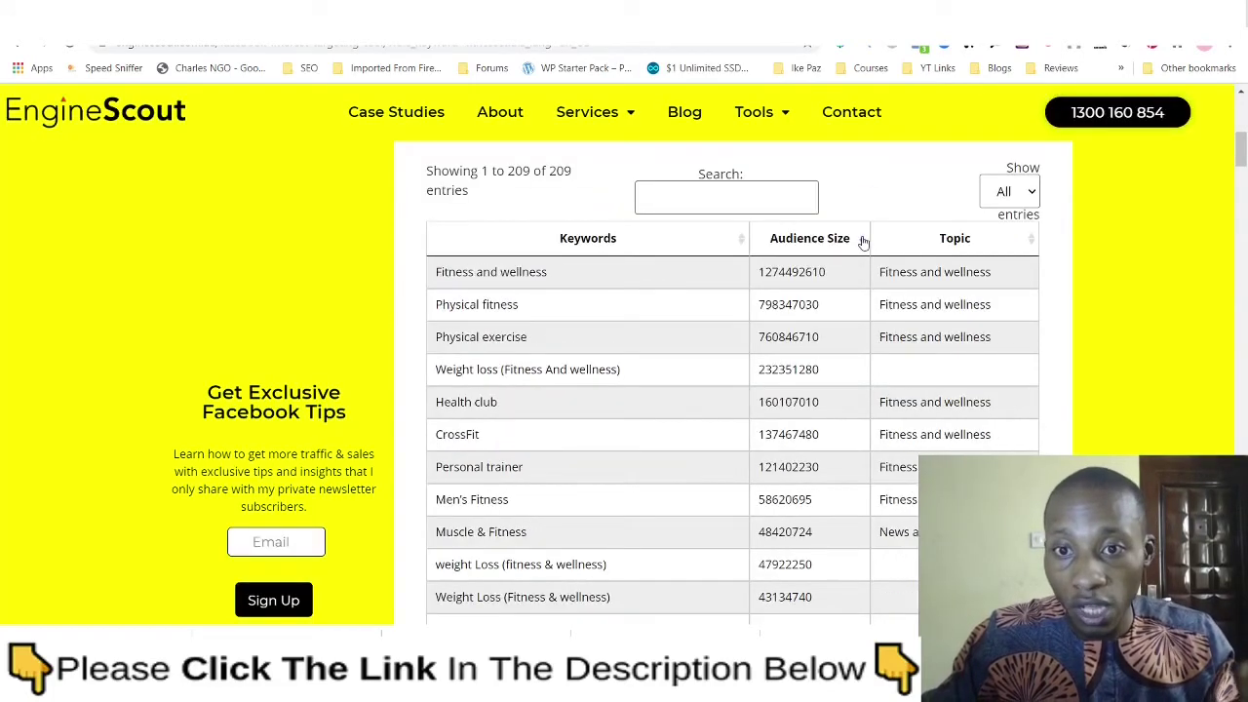
{"action": "left_click_drag", "start_coordinate": [1241, 148], "coordinate": [1241, 212]}
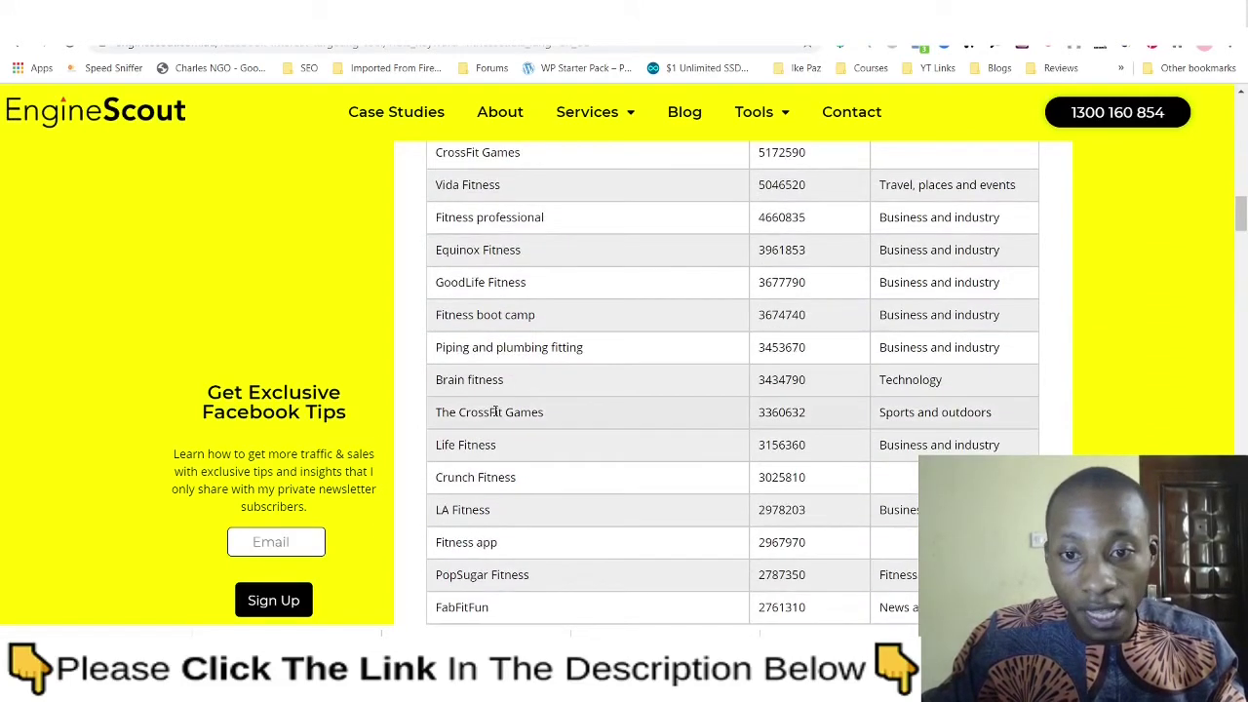
{"action": "left_click_drag", "start_coordinate": [436, 444], "coordinate": [507, 454]}
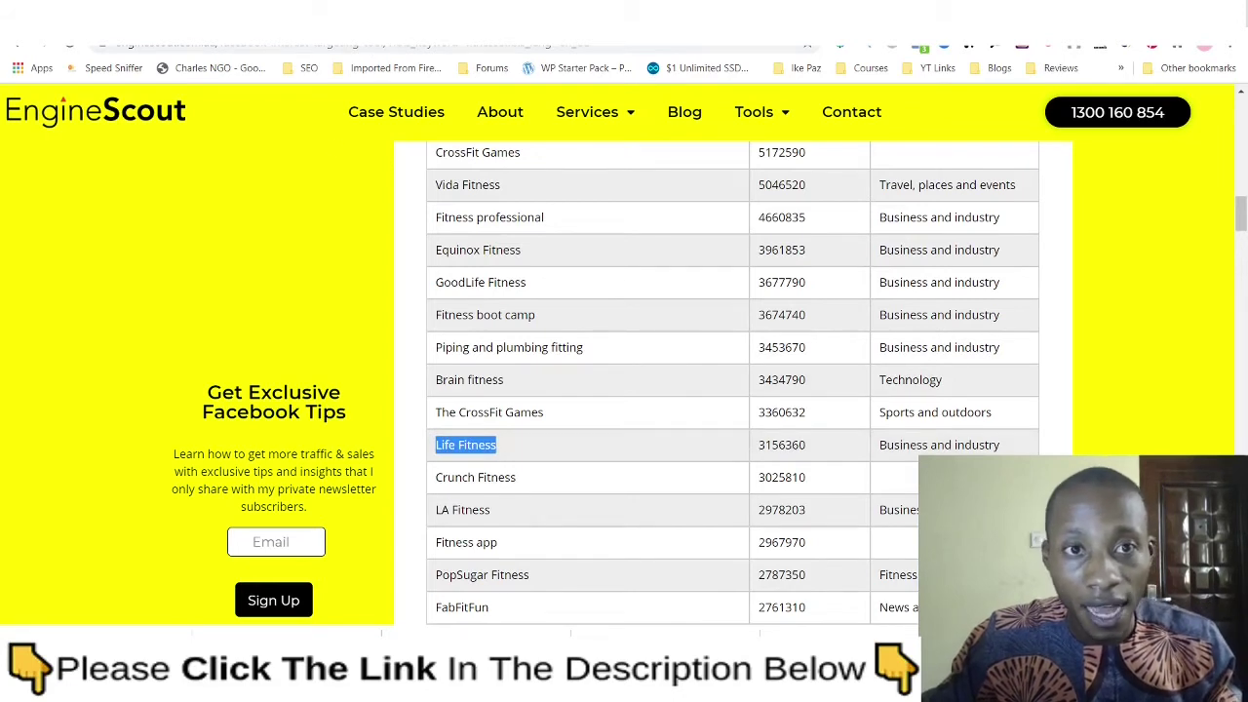
- Check Ads Manager's full list of "fitness" suggestions for Life Fitness, and clear "fitness" from the detailed targeting search
{"action": "key", "text": "ctrl+Tab"}
{"action": "left_click", "coordinate": [789, 366]}
{"action": "double_click", "coordinate": [622, 300]}
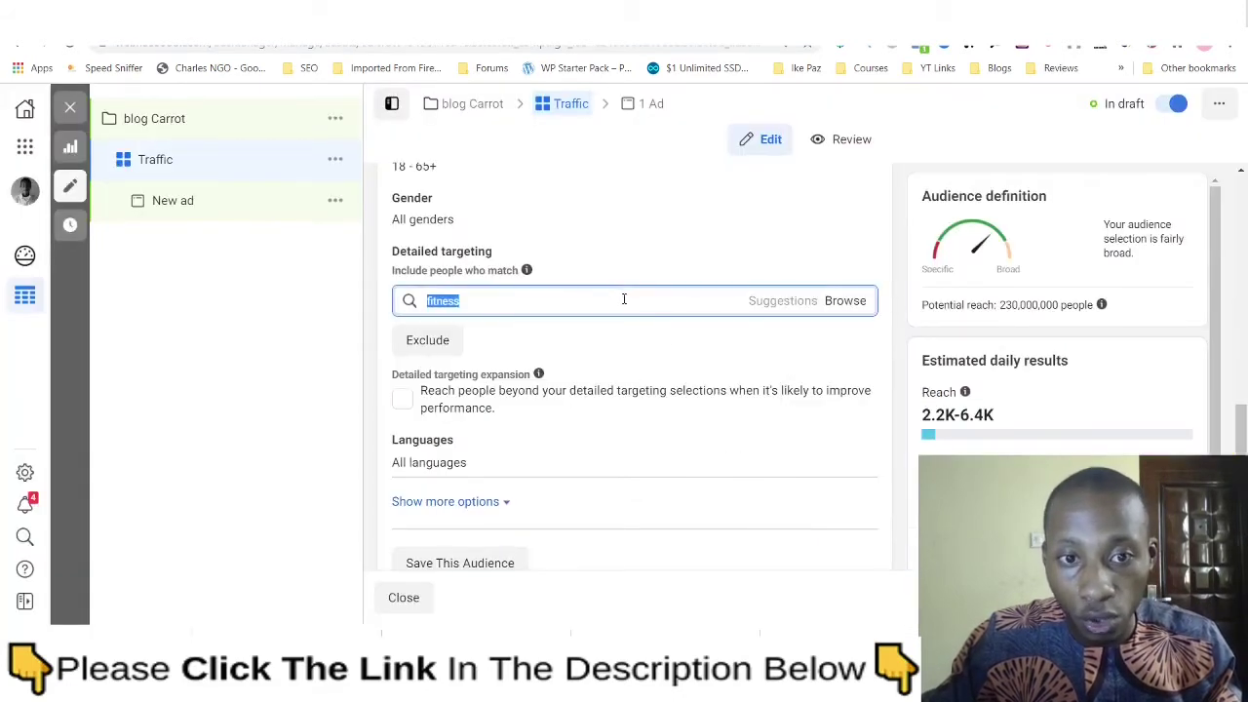
{"action": "left_click_drag", "start_coordinate": [772, 370], "coordinate": [786, 508]}
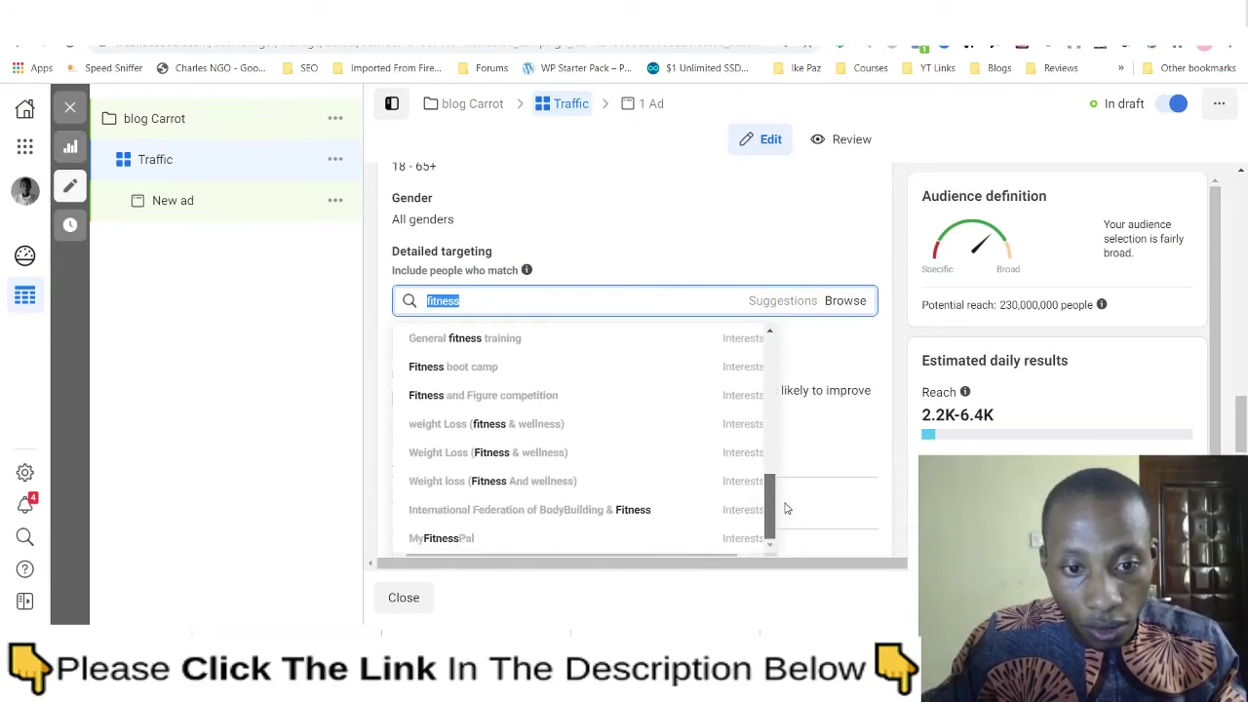
{"action": "key", "text": "Escape"}
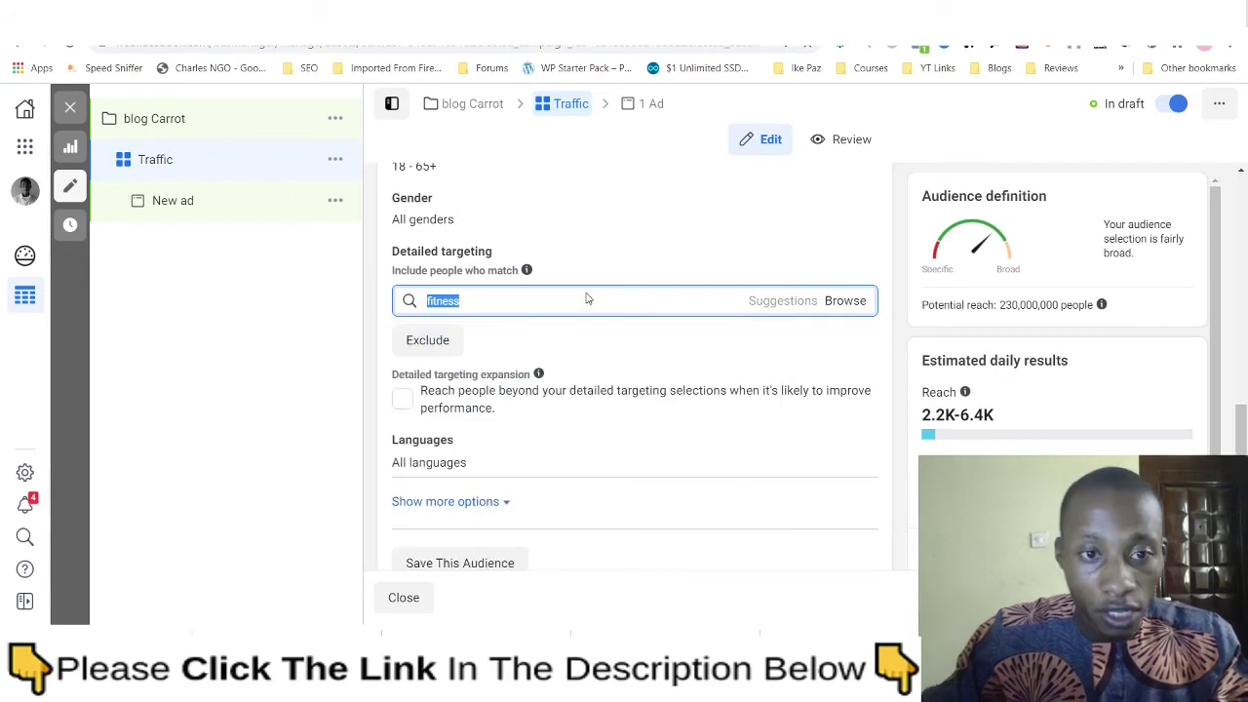
{"action": "key", "text": "BackSpace"}
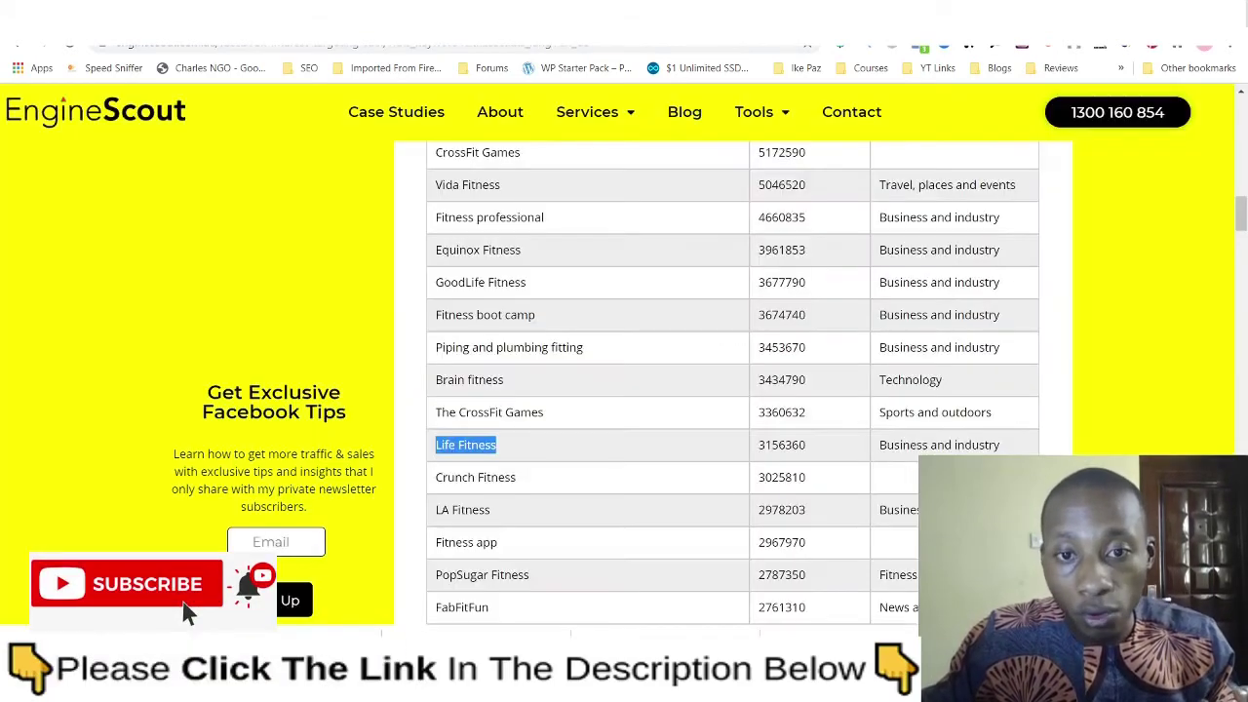
- Look further down the Engine Scout fitness results below Life Fitness
{"action": "scroll", "coordinate": [638, 362], "scroll_direction": "down", "scroll_amount": 3}
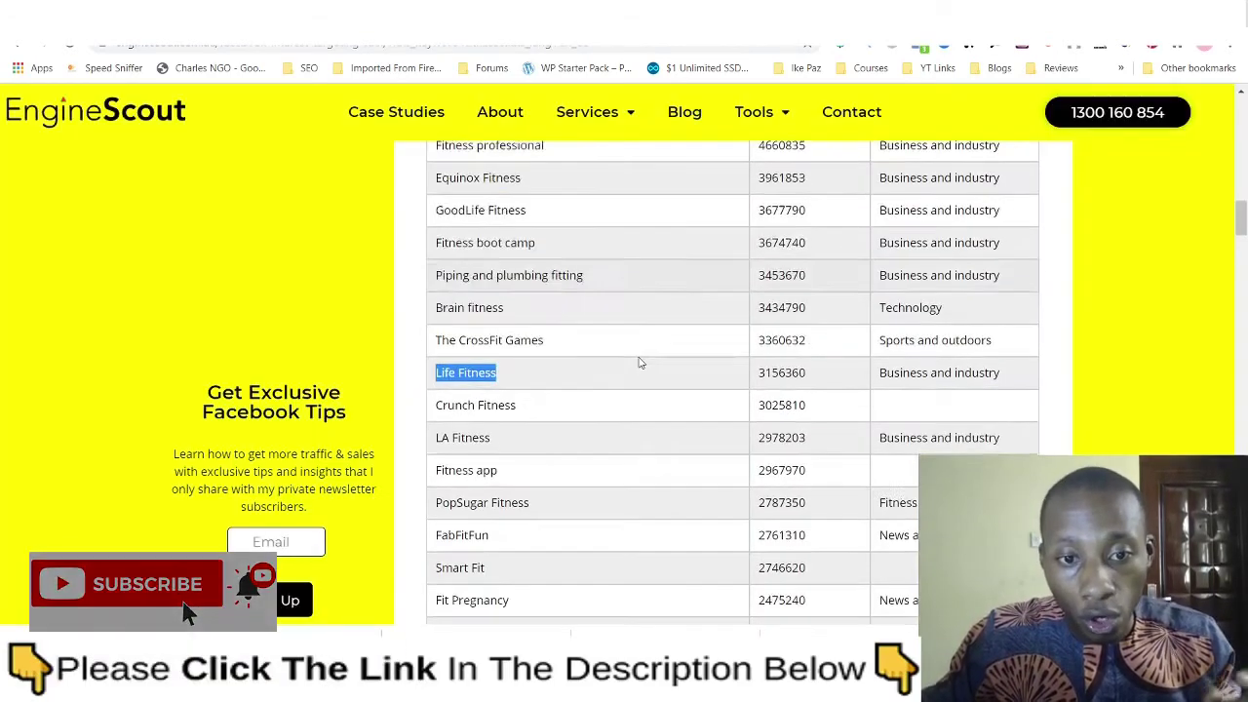